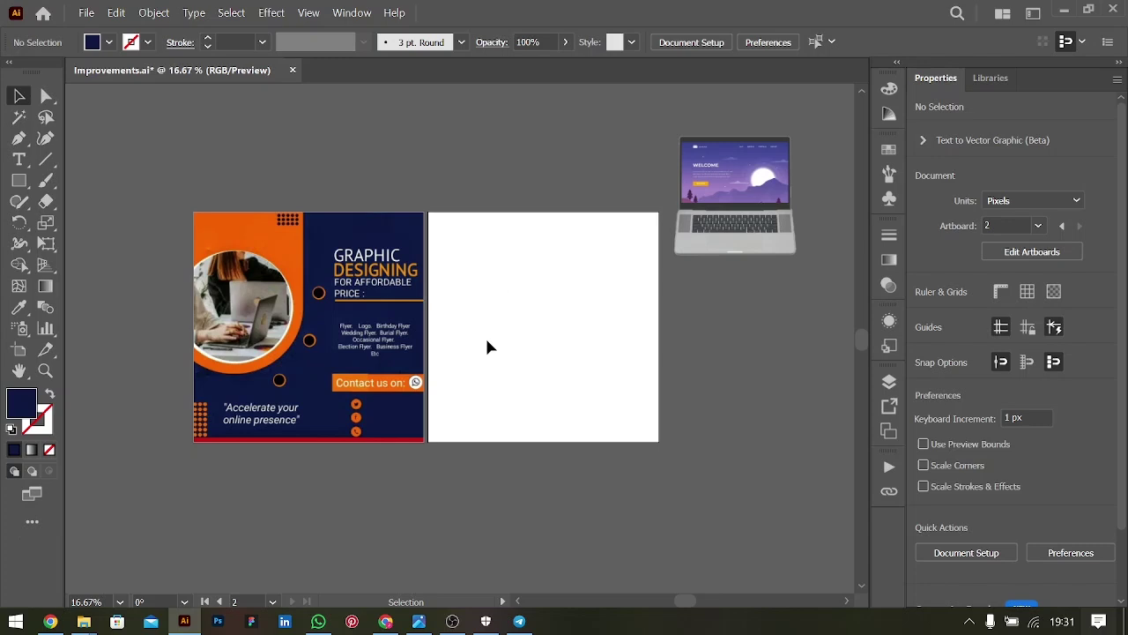
Step: Draw a rectangle covering the whole right artboard
key("ctrl")
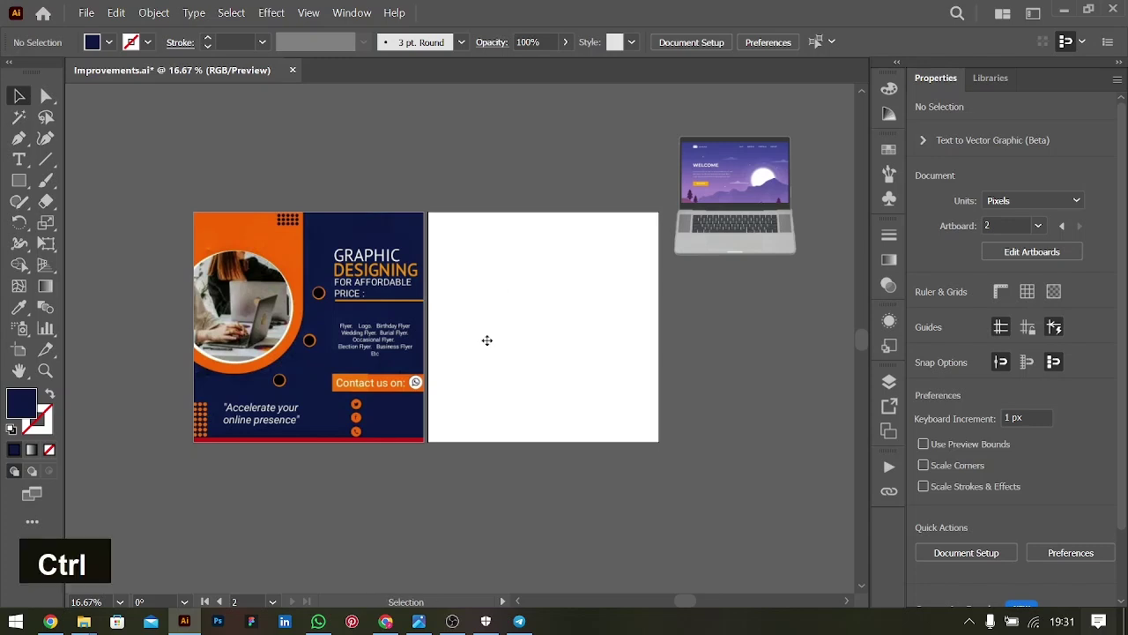
left_click(19, 181)
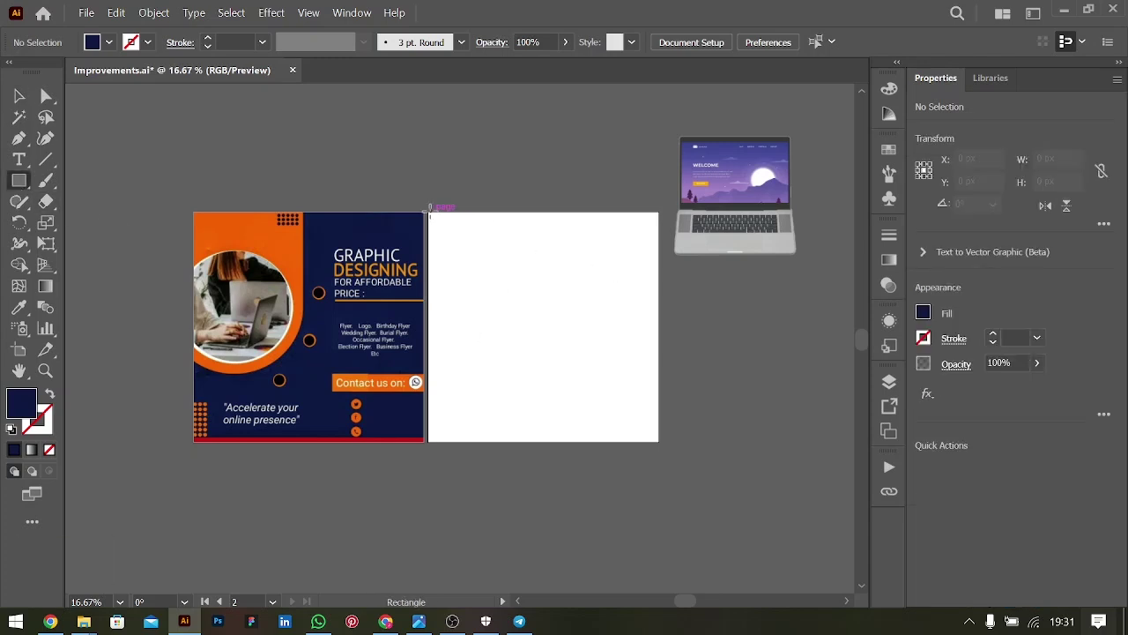
mouse_move(428, 212)
left_mouse_down()
mouse_move(675, 421)
mouse_move(659, 446)
left_mouse_up()
key("v")
double_click(351, 140)
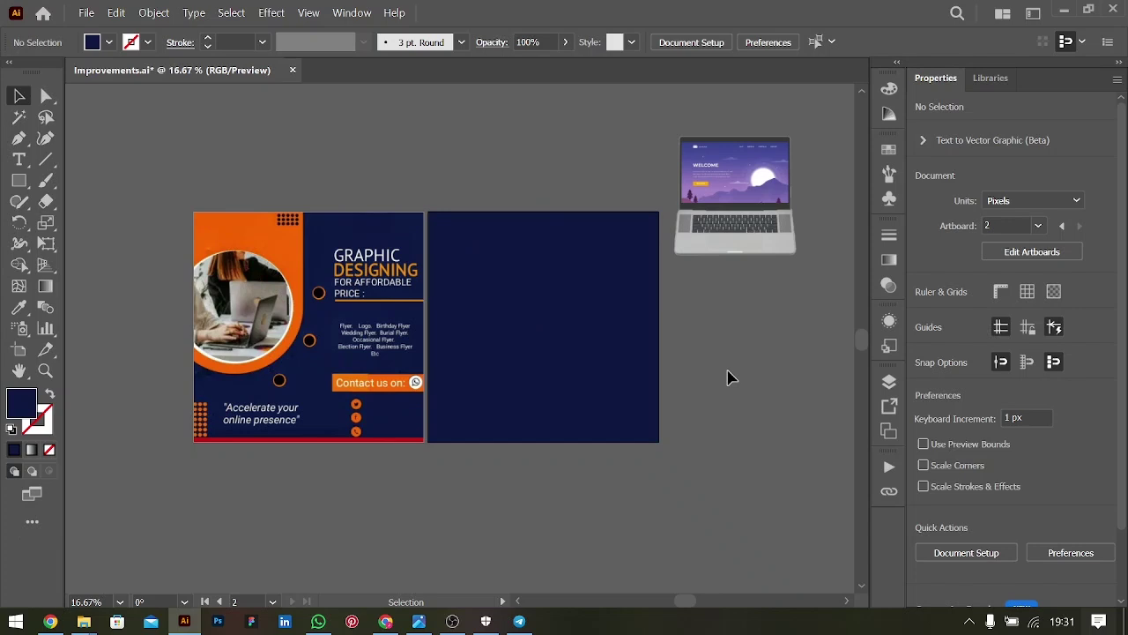
Step: Fill the right artboard's rectangle white and lock it as the background
left_click(578, 367)
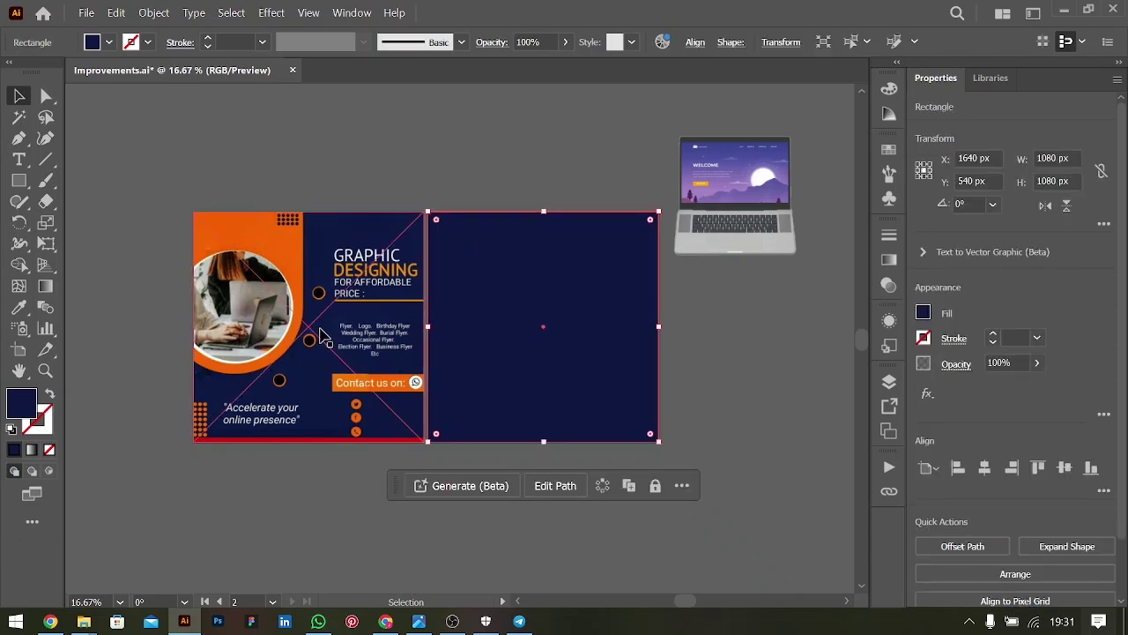
left_click(923, 313)
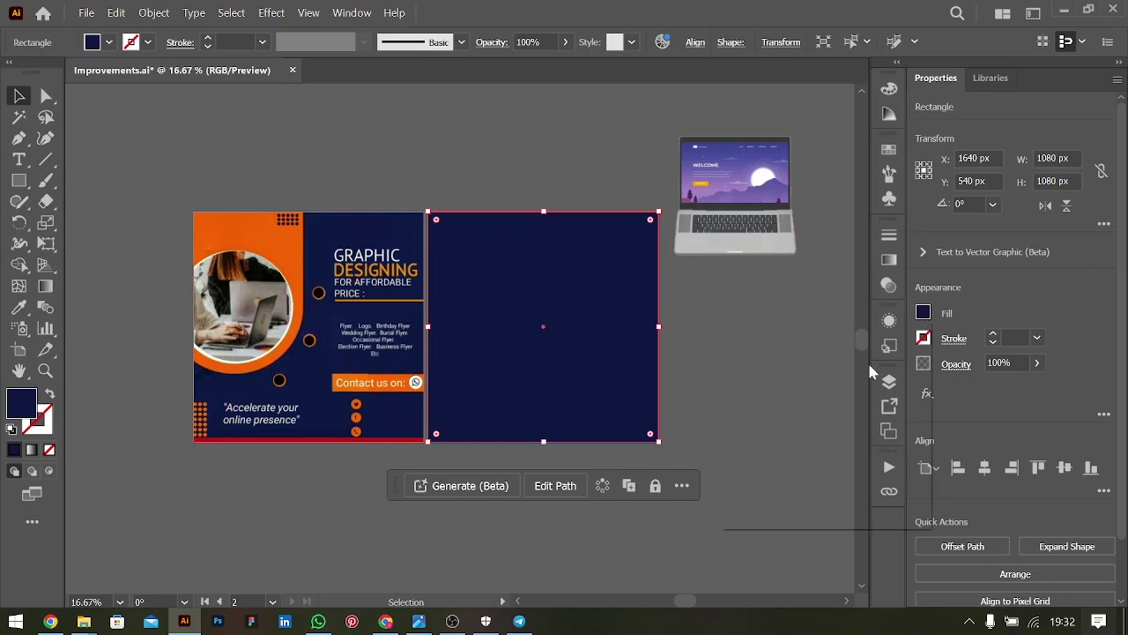
left_click(868, 428)
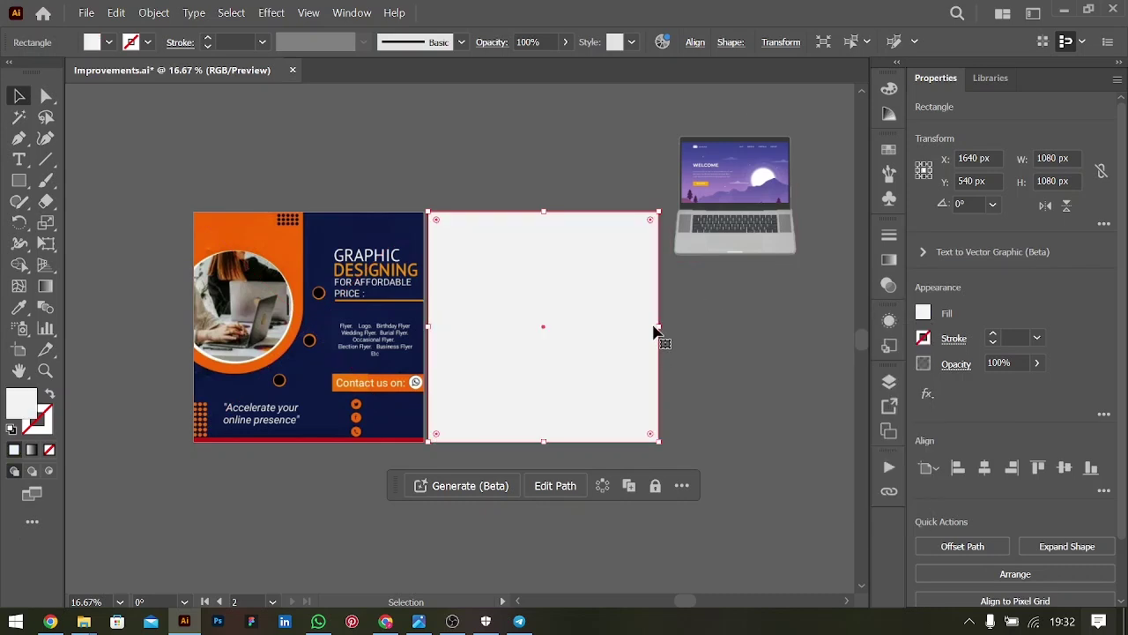
left_click(754, 388)
double_click(493, 333)
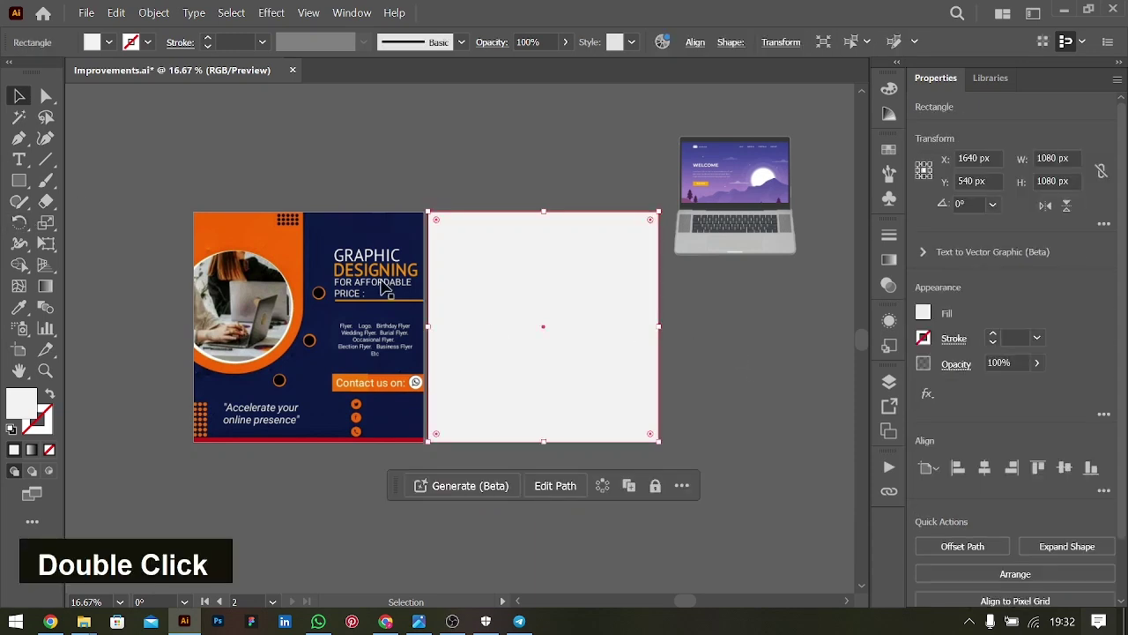
double_click(584, 347)
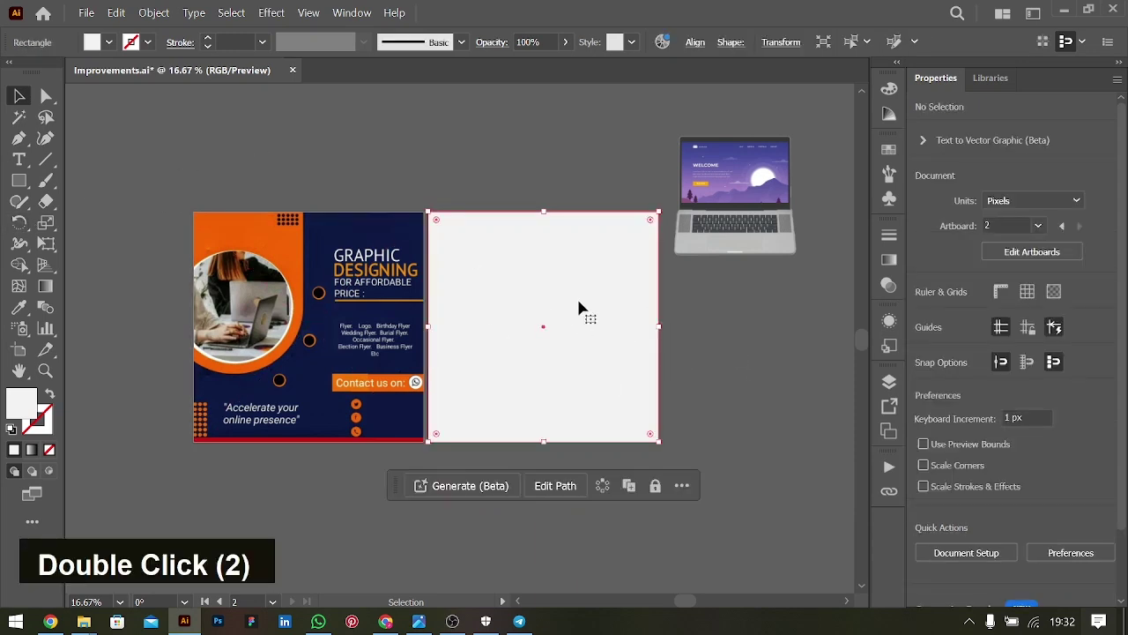
key("ctrl+2")
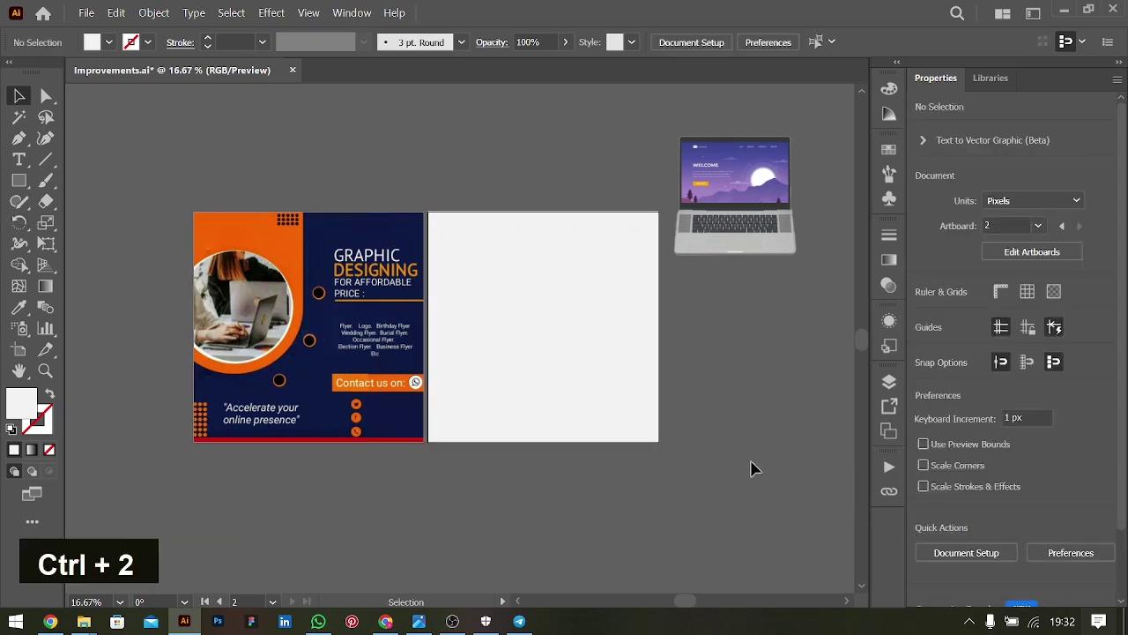
Step: Zoom in and move the laptop image slightly lower
key("ctrl+equal")
scroll(630, 450, "right", 3)
scroll(629, 450, "up", 2)
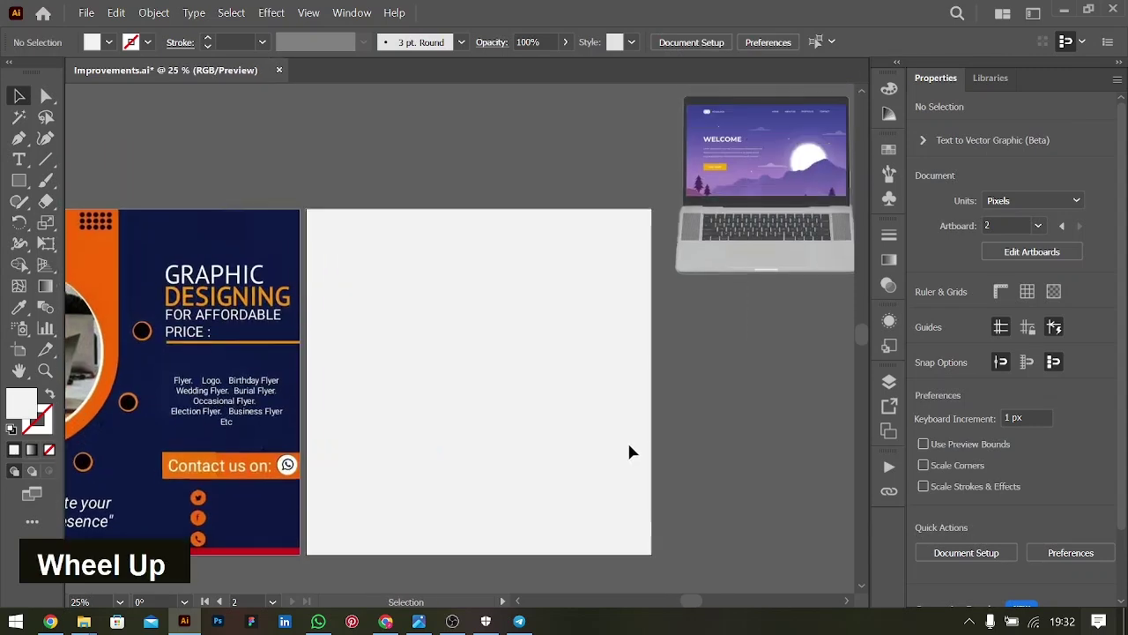
scroll(629, 450, "left", 2)
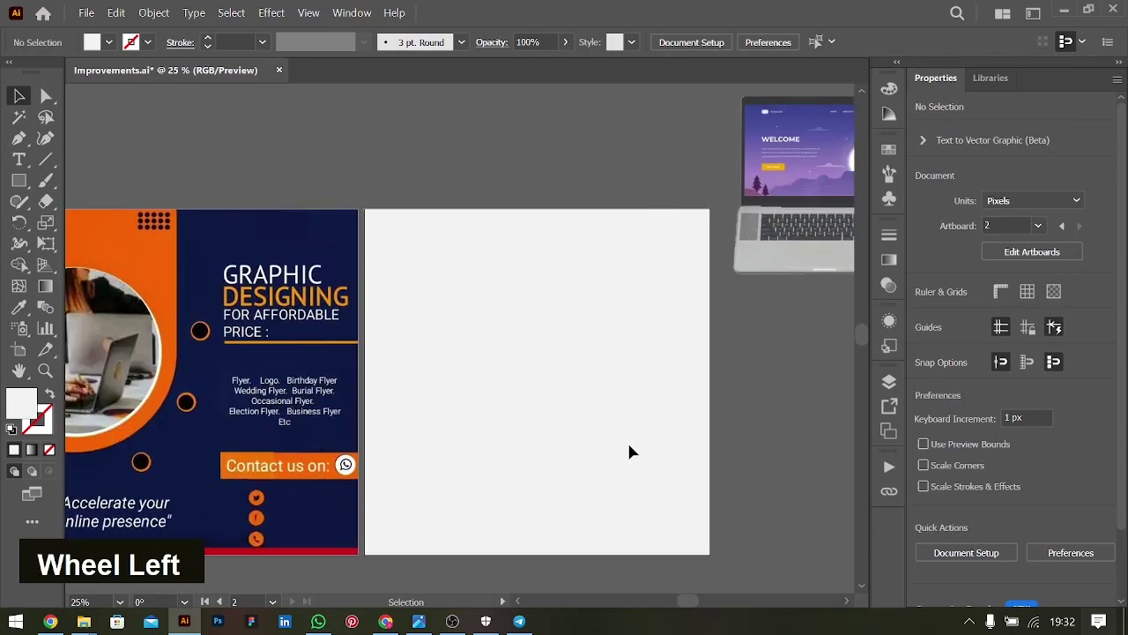
scroll(630, 451, "left", 2)
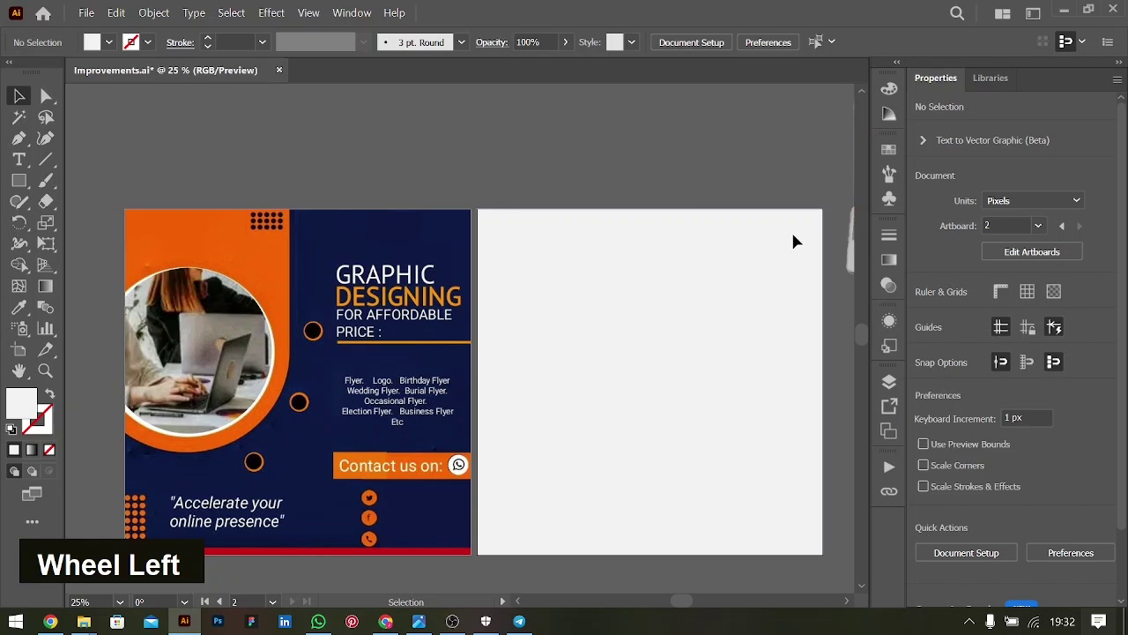
scroll(792, 240, "right", 1)
left_click(818, 176)
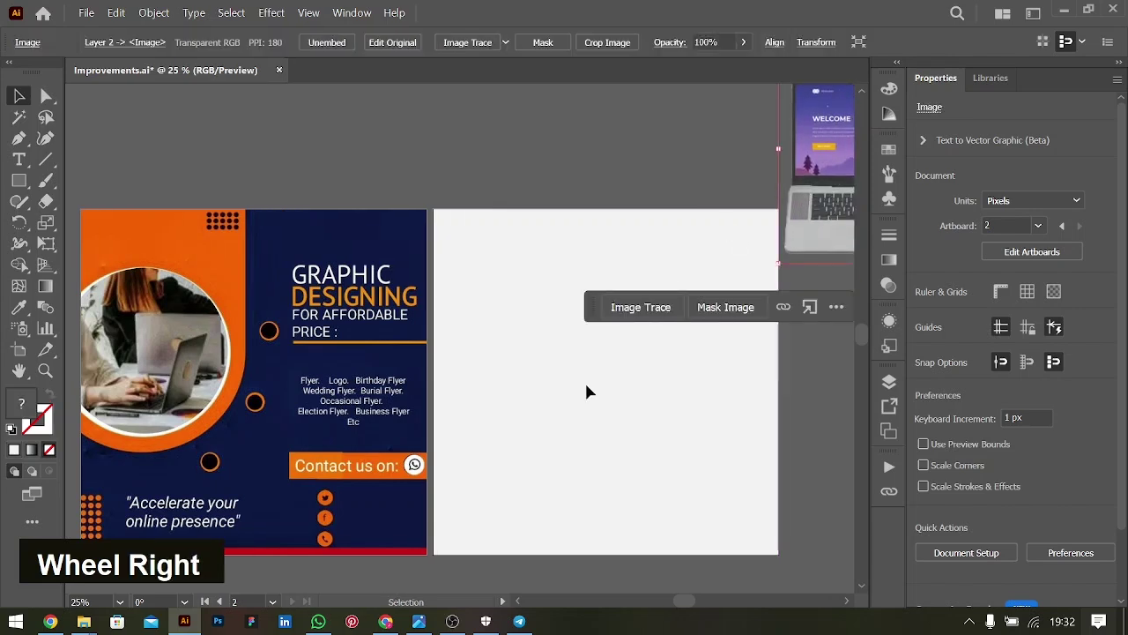
left_click(674, 411)
scroll(674, 411, "right", 4)
left_click_drag(698, 135, 736, 324)
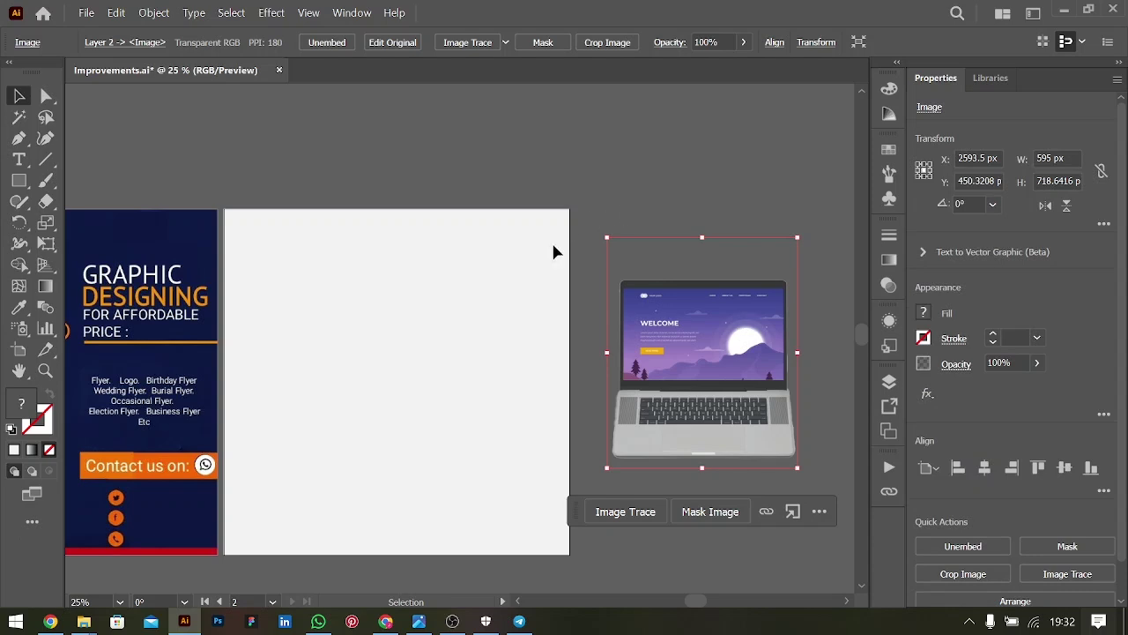
Step: Pan and zoom back out to see both artboards
scroll(555, 249, "left", 2)
scroll(553, 253, "left", 1)
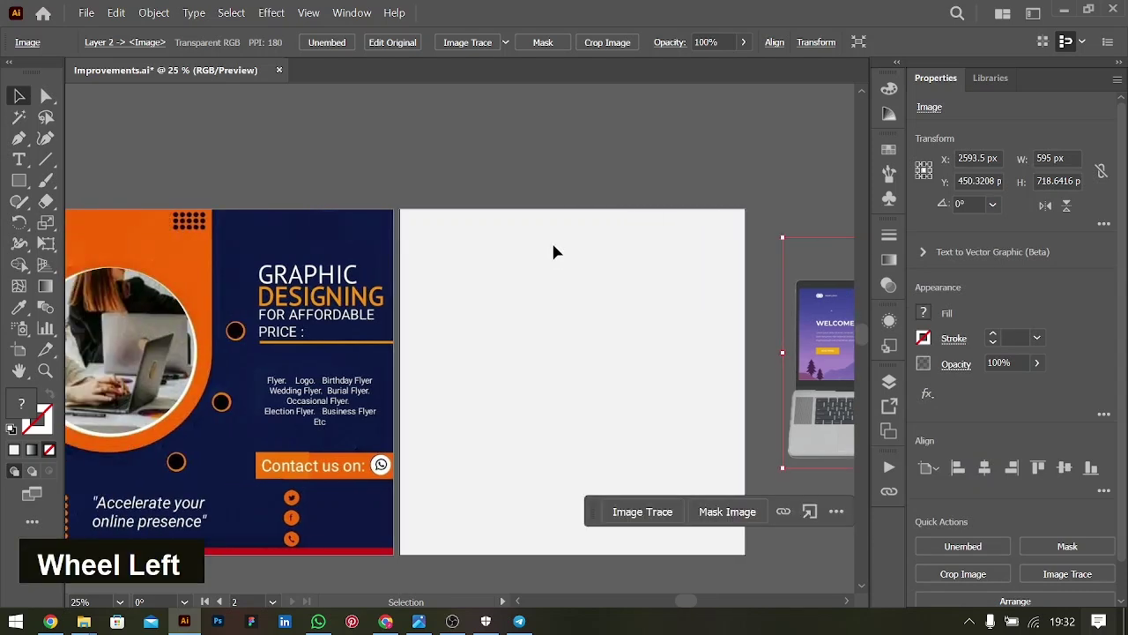
scroll(554, 253, "down", 2)
scroll(554, 253, "left", 1)
key("ctrl+minus")
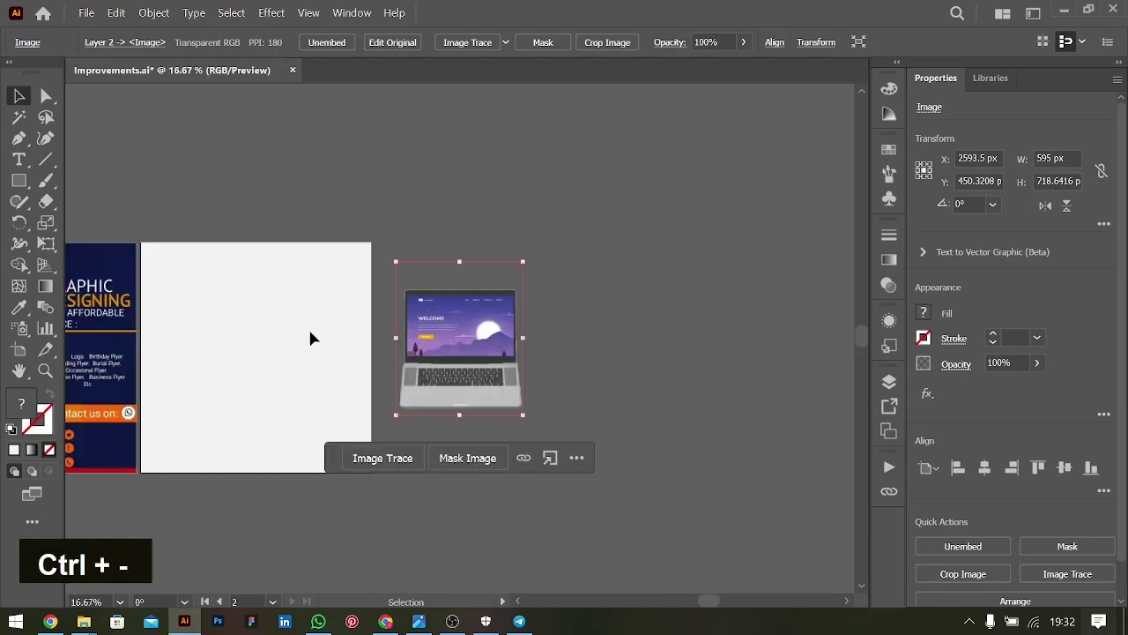
scroll(294, 350, "left", 3)
scroll(295, 350, "left", 2)
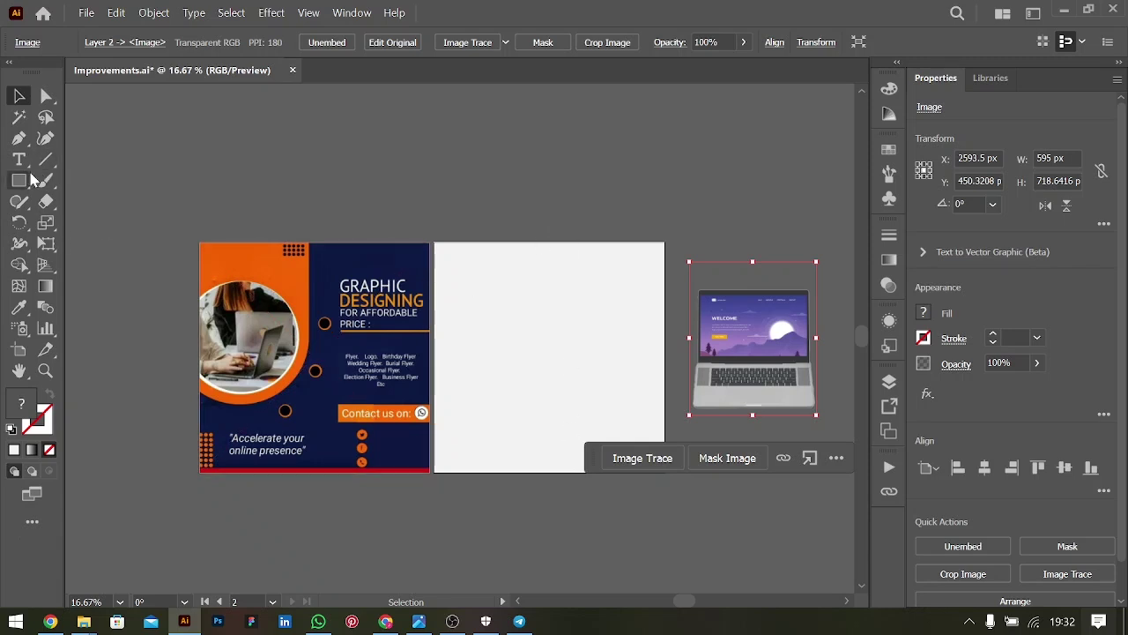
Step: Draw two vertical pencil lines down the right artboard
right_click(22, 201)
left_click(87, 219)
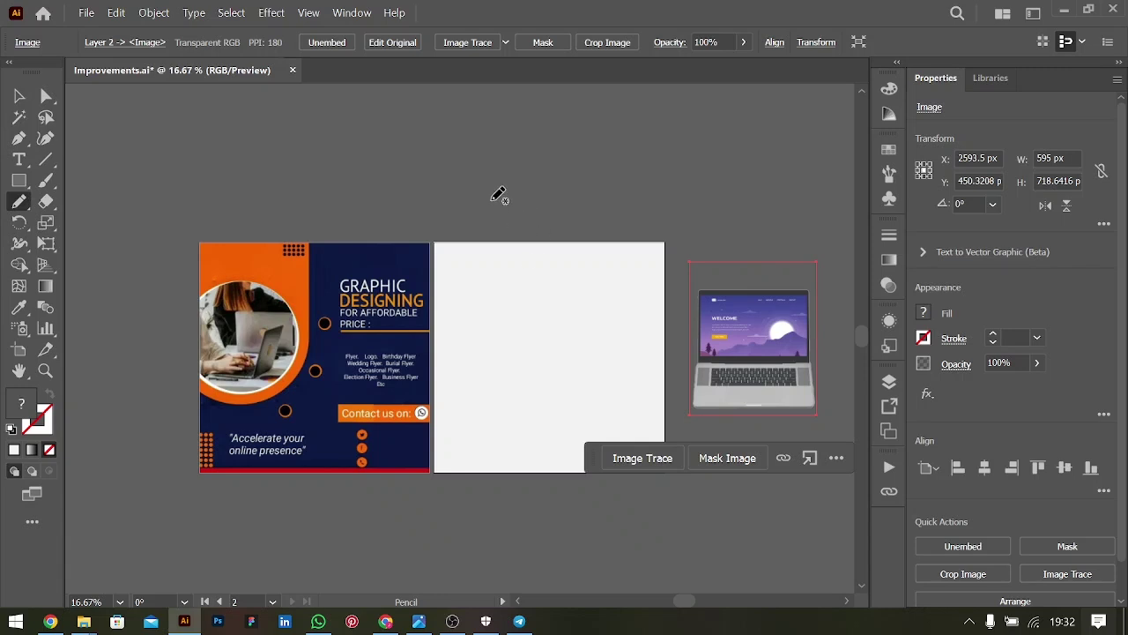
left_click_drag(484, 211, 481, 506)
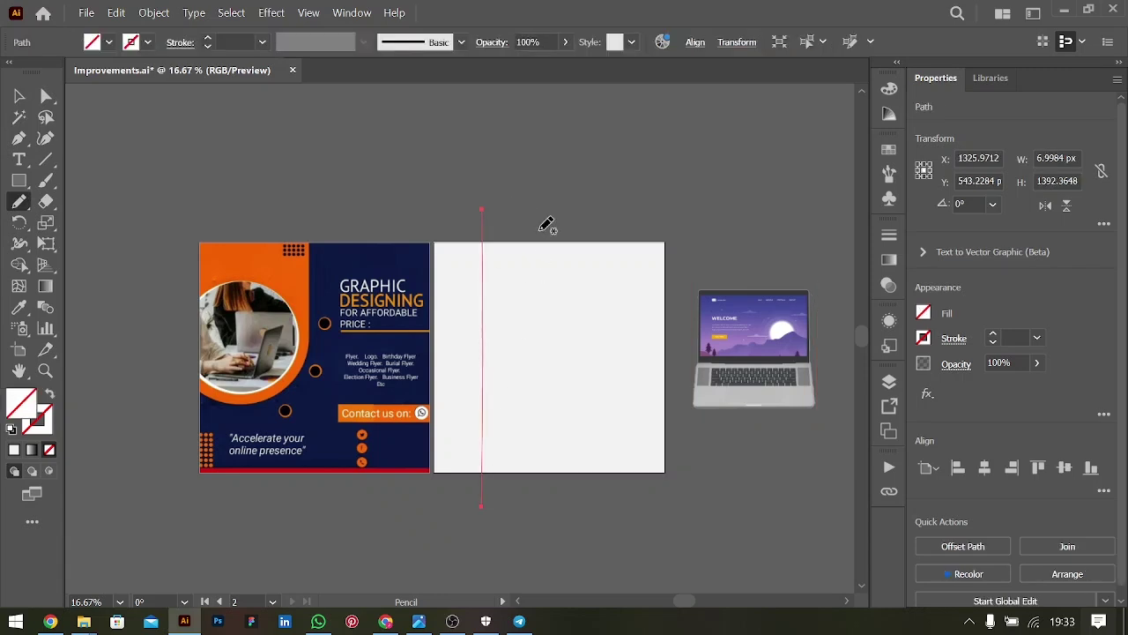
left_click_drag(540, 201, 530, 506)
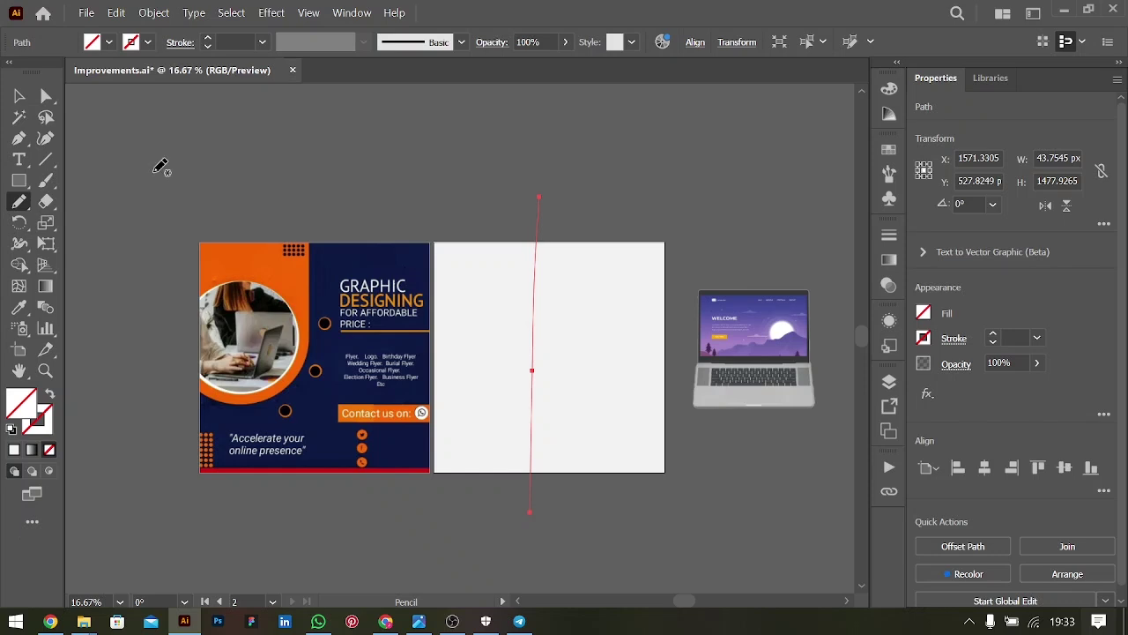
Step: Give the two pencil lines a 3 pt stroke
left_click(14, 98)
key("ctrl+a")
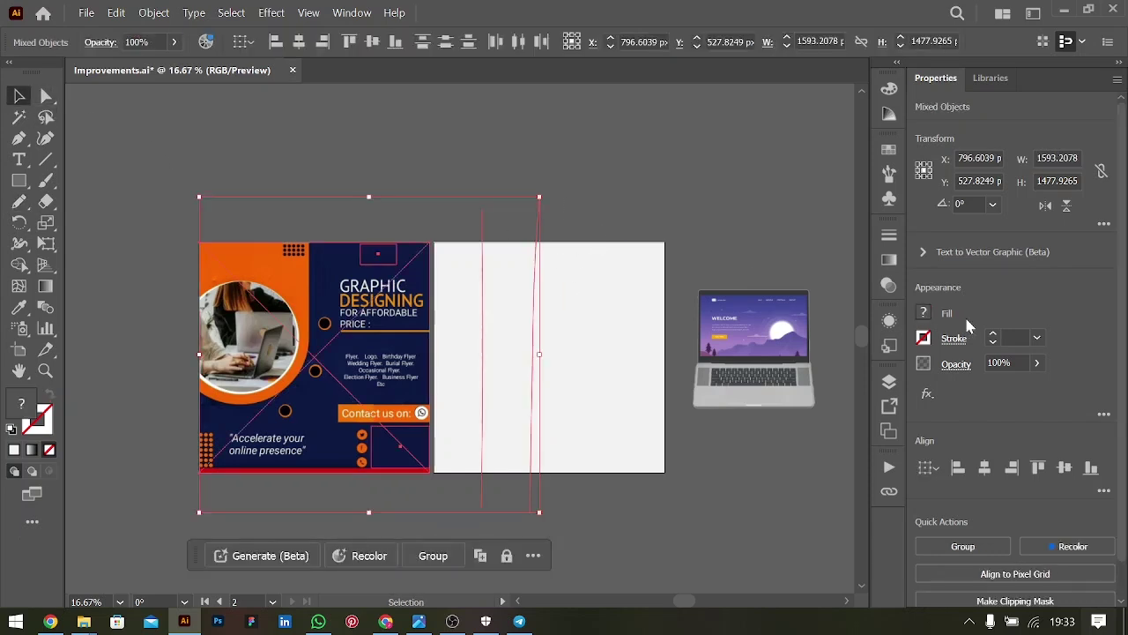
left_click(481, 216)
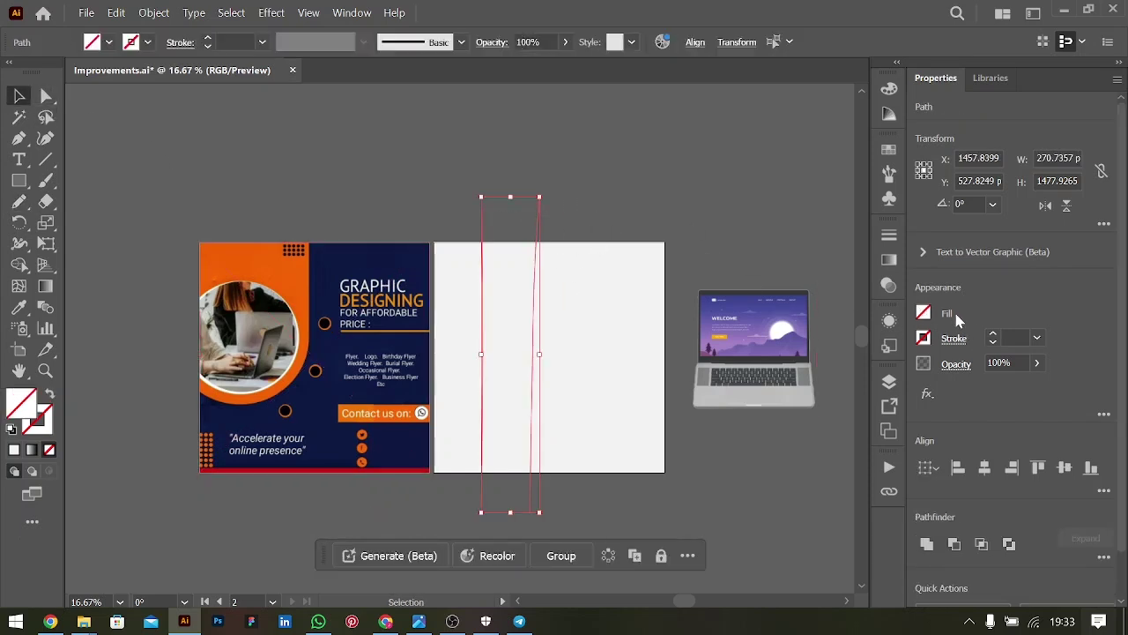
double_click(994, 337)
left_click(642, 169)
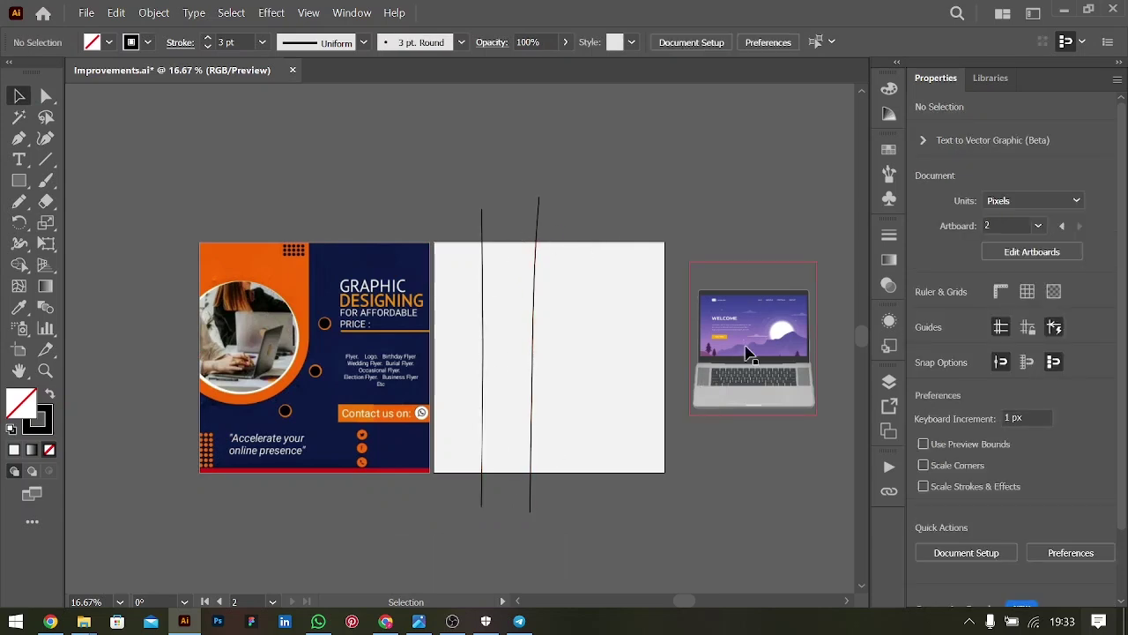
Step: Move the laptop image lower and delete both vertical pencil lines
left_click_drag(746, 352, 774, 391)
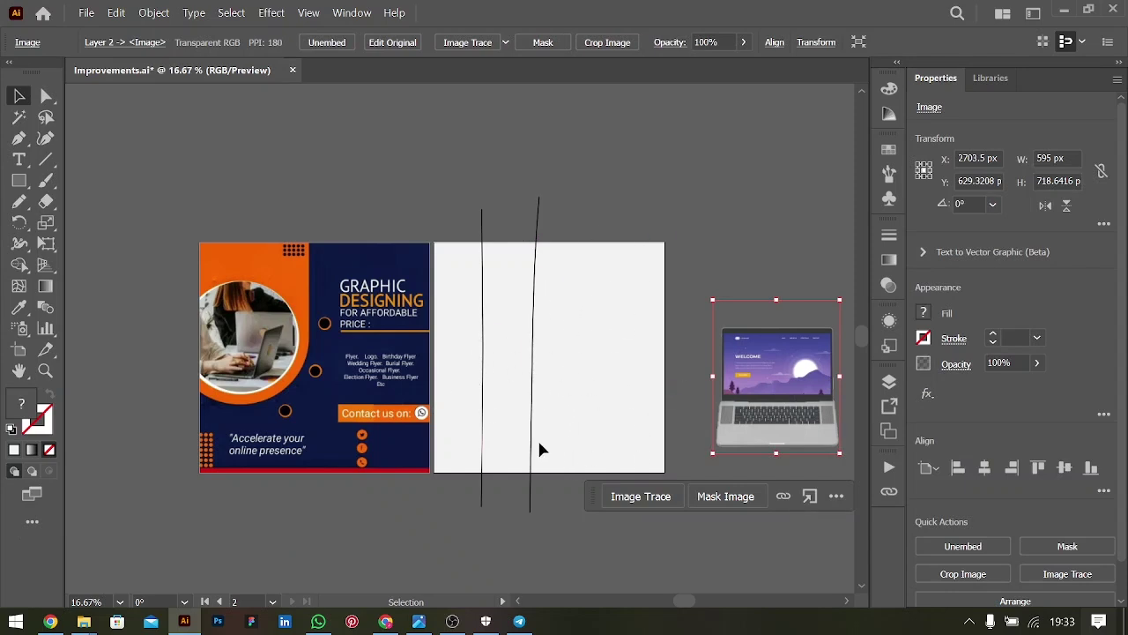
left_click_drag(488, 222, 574, 223)
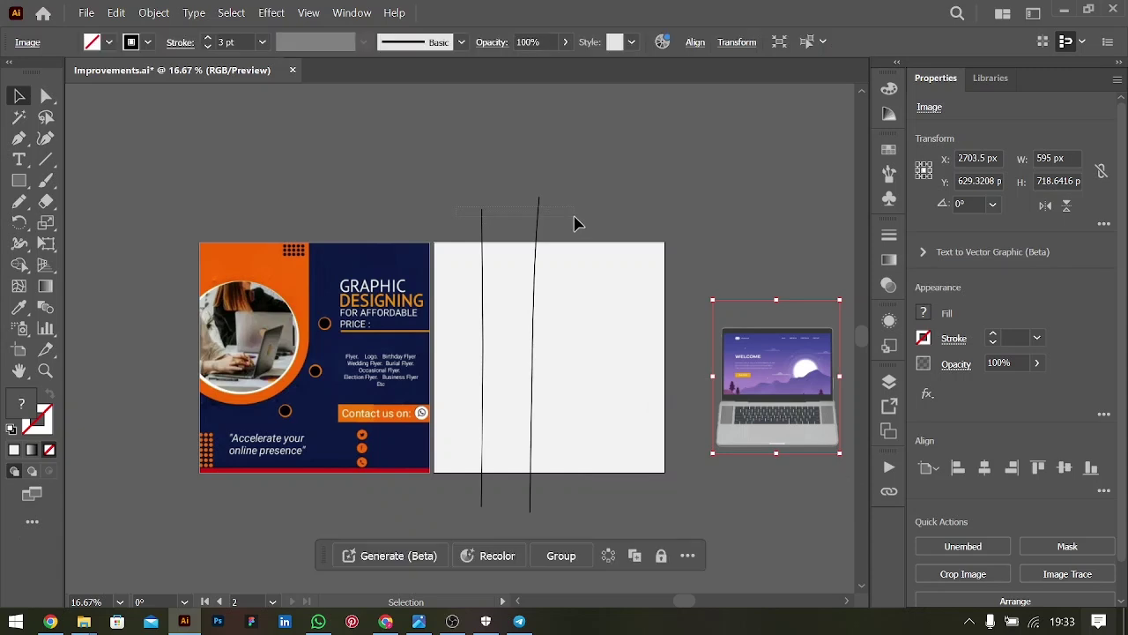
left_click(668, 198)
left_click_drag(453, 192, 570, 222)
key("BackSpace")
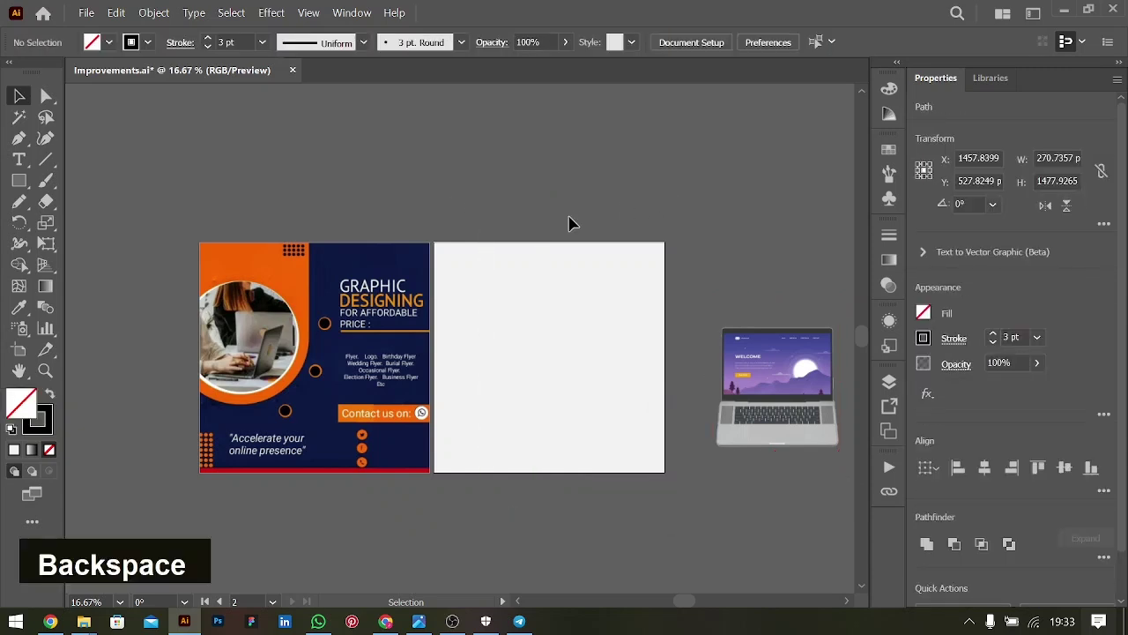
Step: Draw a tall narrow rectangle without stroke, filled with the flyer's dark navy
left_click(19, 180)
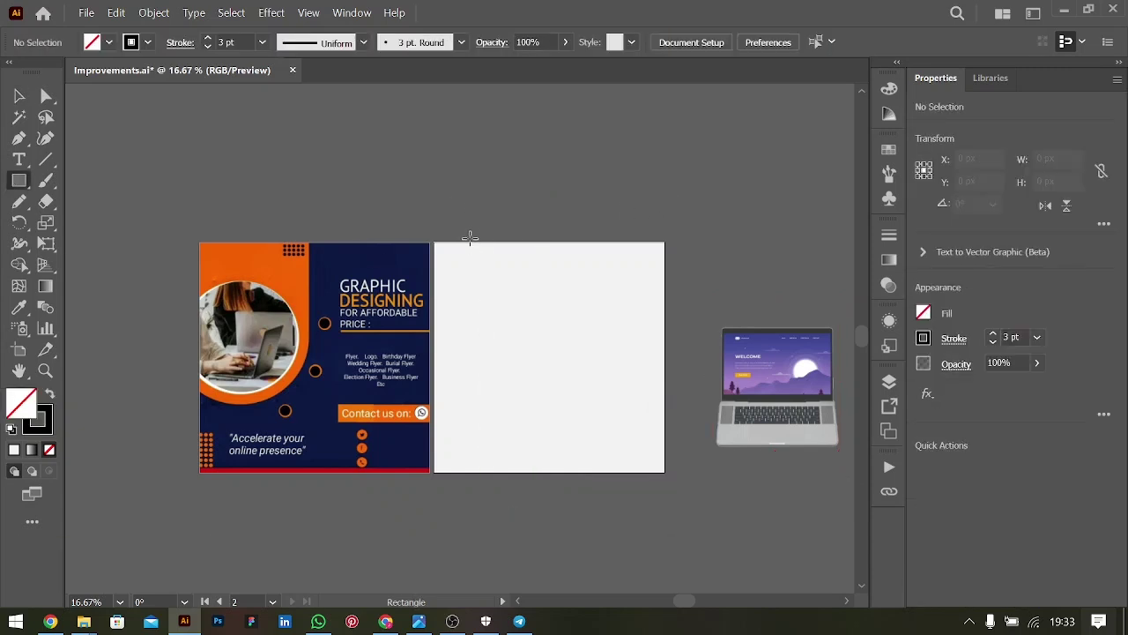
left_click_drag(470, 242, 550, 473)
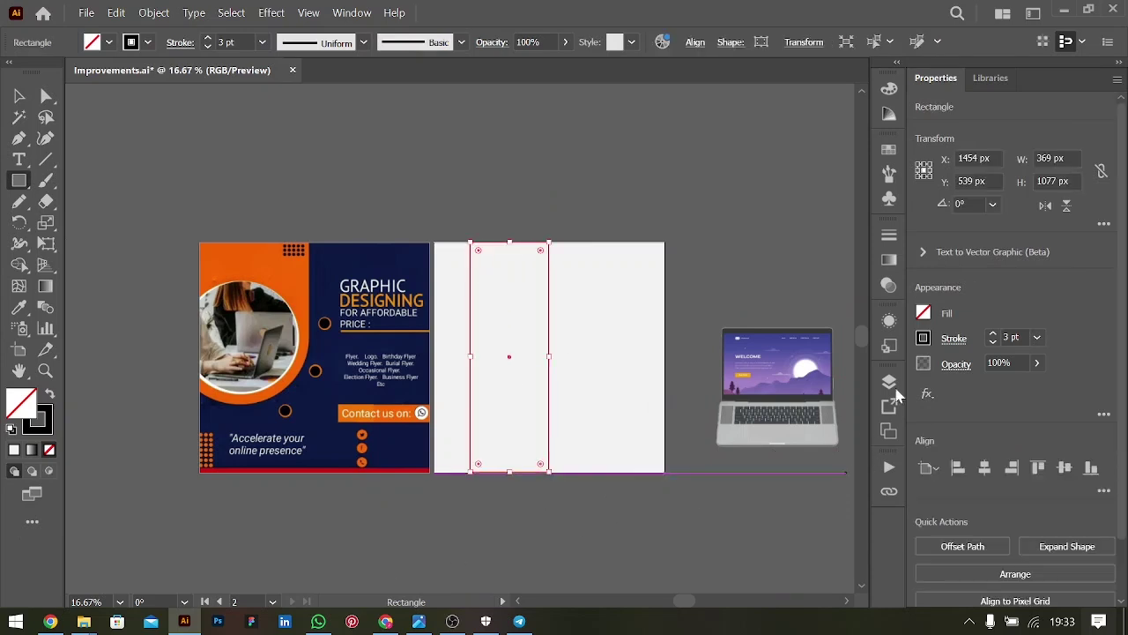
left_click(993, 342)
left_click(993, 342)
left_click(994, 342)
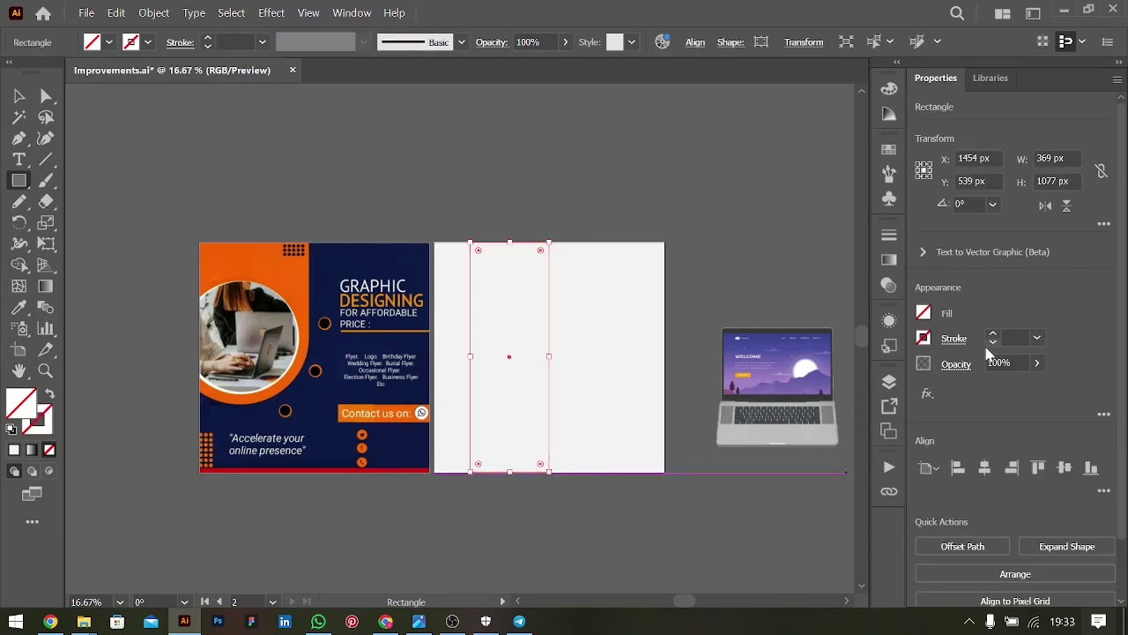
key("i")
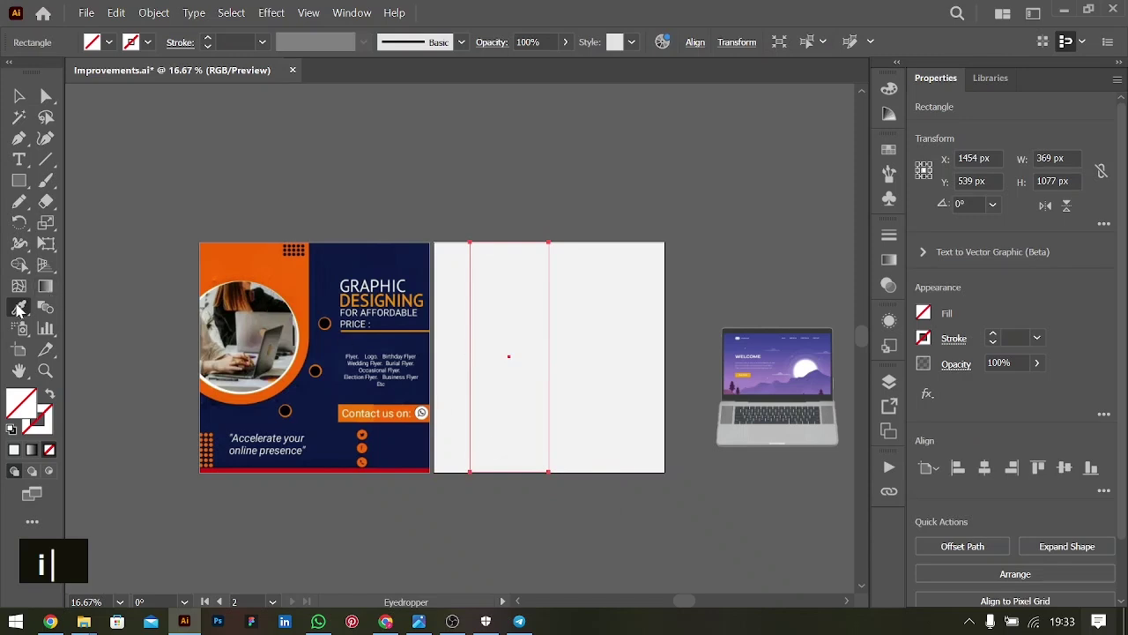
left_click(349, 260)
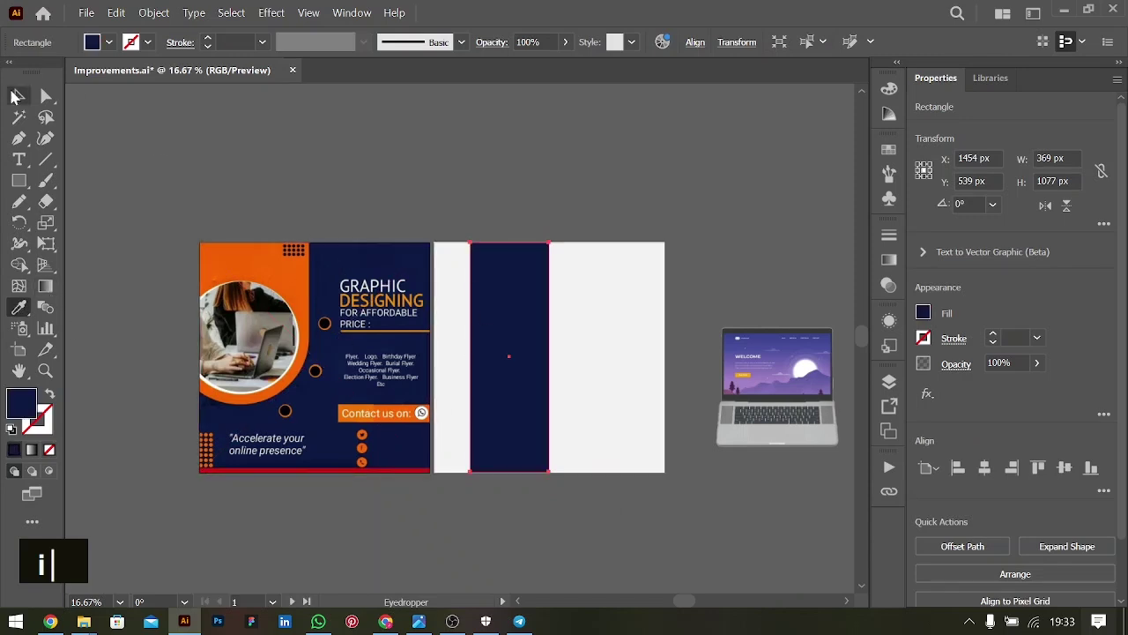
Step: Nudge the navy stripe right and reposition the laptop image up and right
left_click(15, 97)
left_click_drag(522, 326, 529, 330)
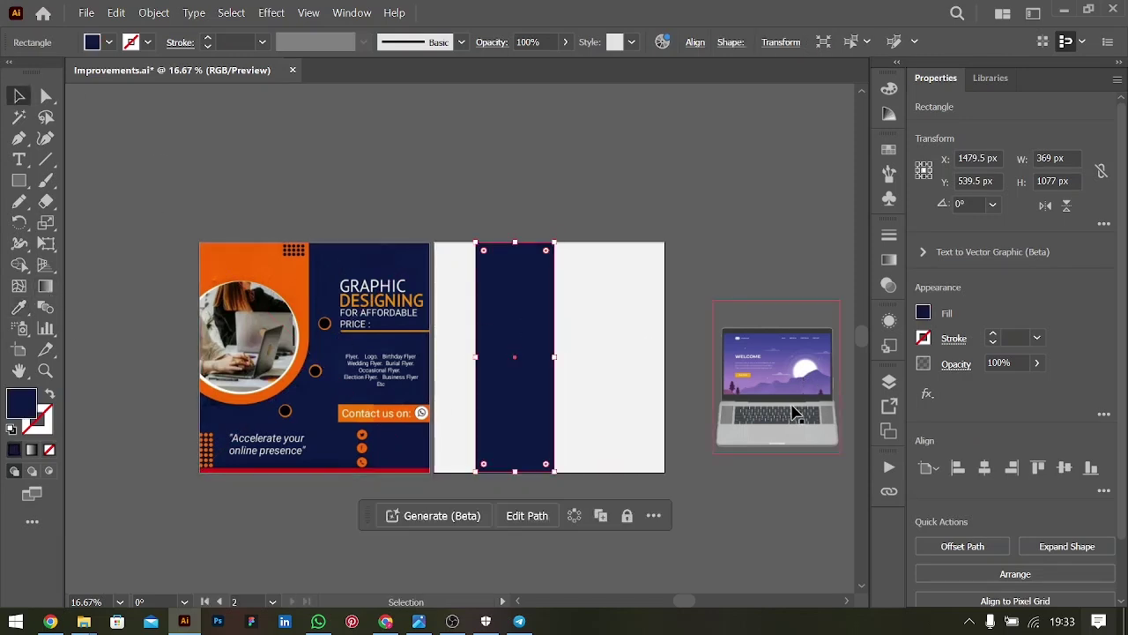
mouse_move(793, 412)
left_mouse_down()
mouse_move(574, 403)
mouse_move(705, 373)
mouse_move(802, 390)
left_mouse_up()
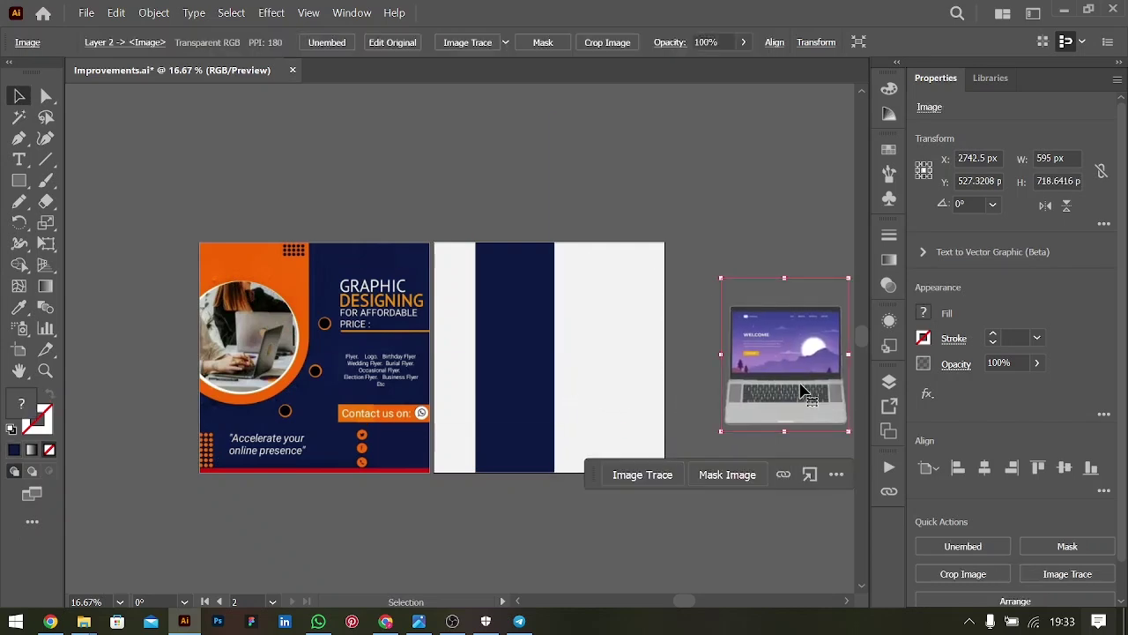
right_click(803, 390)
Step: Bring the laptop image to front and shrink it onto the navy stripe
mouse_move(865, 305)
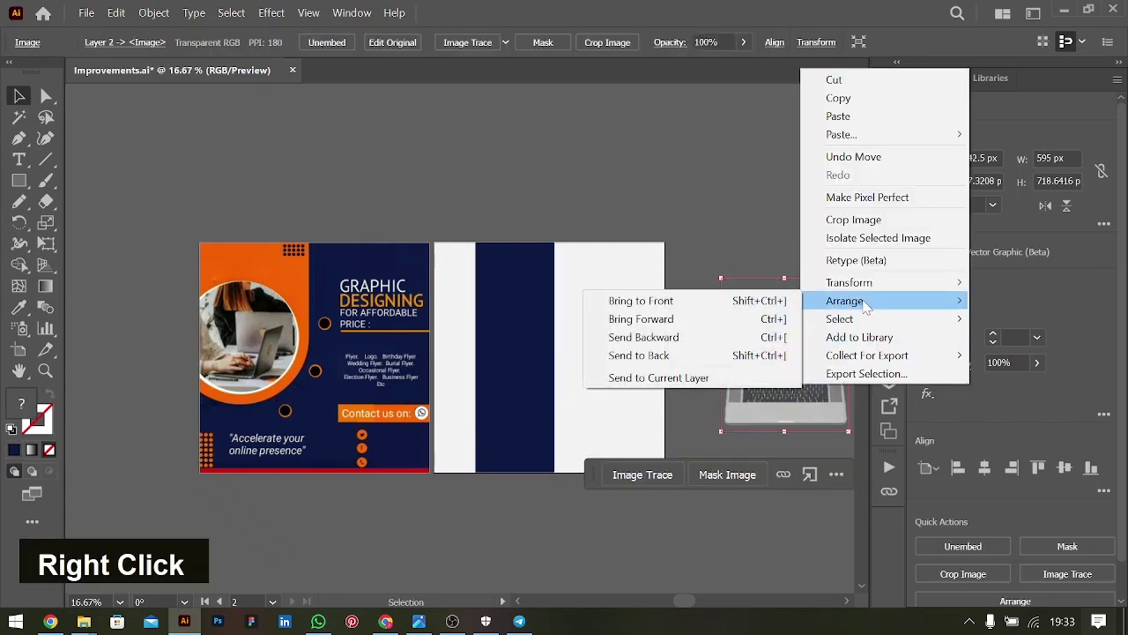
left_click(749, 306)
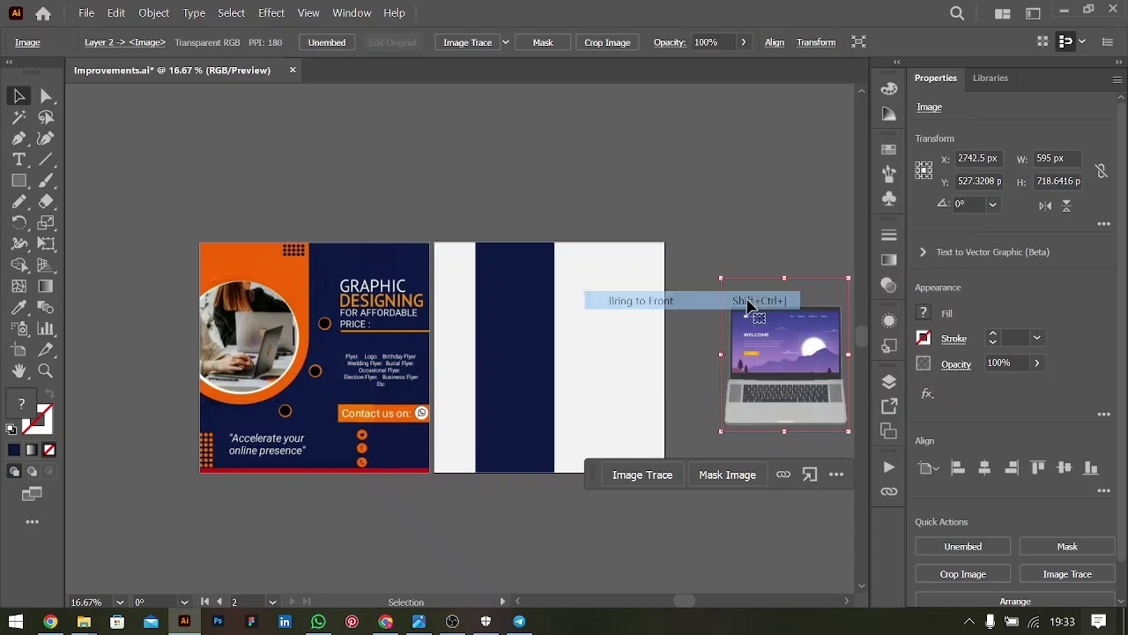
left_click_drag(783, 348, 454, 364)
left_click_drag(581, 369, 541, 386, "shift")
Step: Tilt the laptop about 10.74° and shift laptop and stripe about 15 px left
key("ctrl+equal")
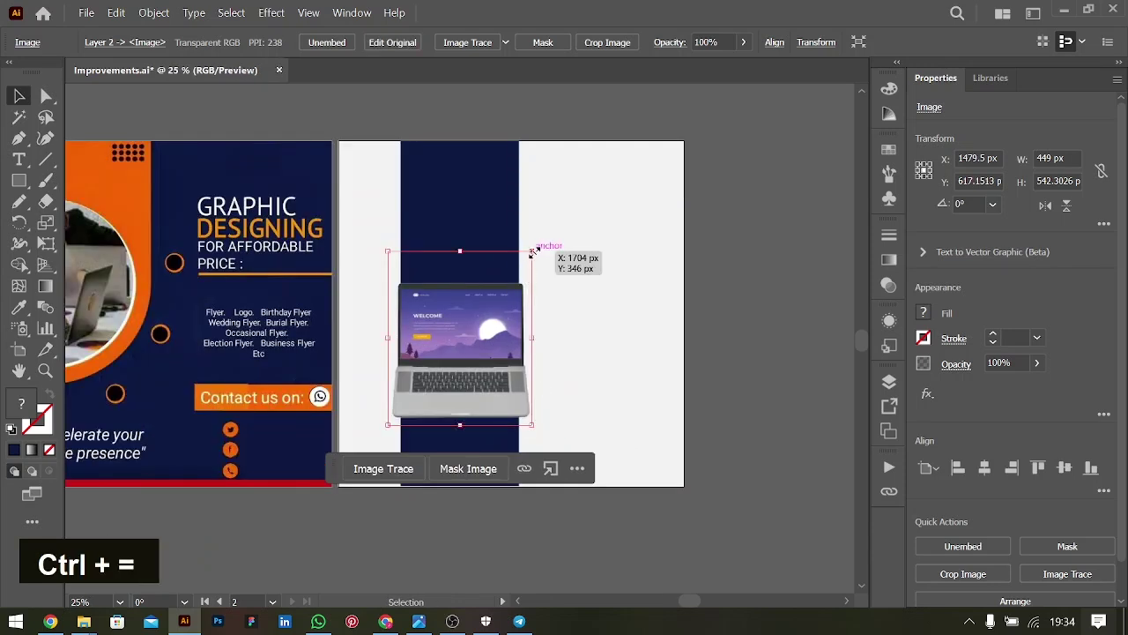
left_click_drag(536, 251, 524, 235)
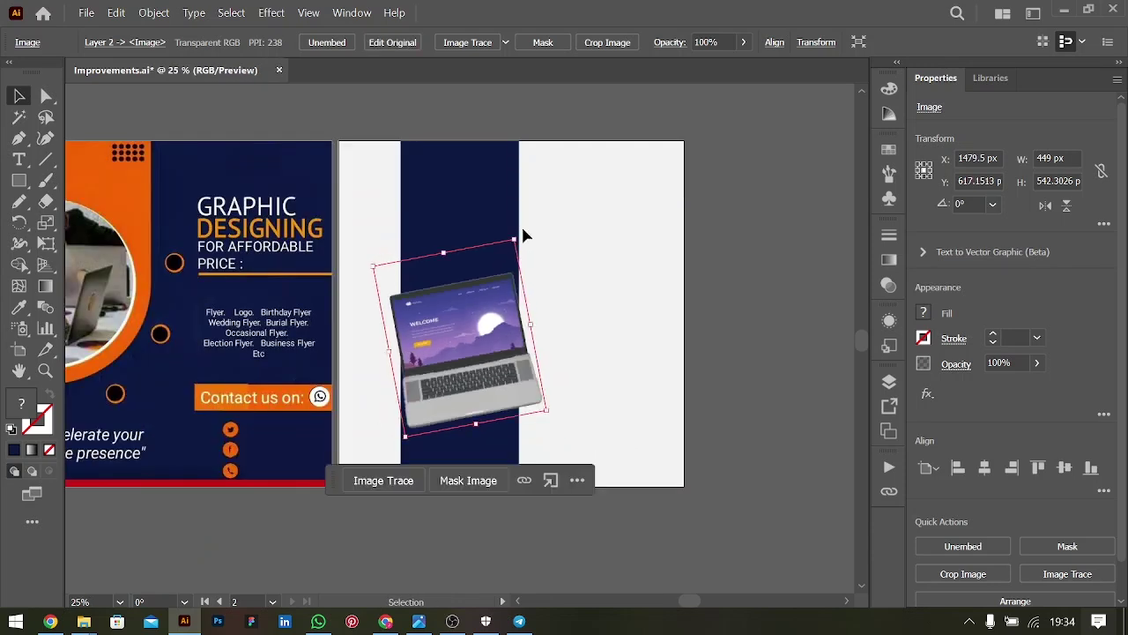
left_click(763, 262)
left_click(519, 377)
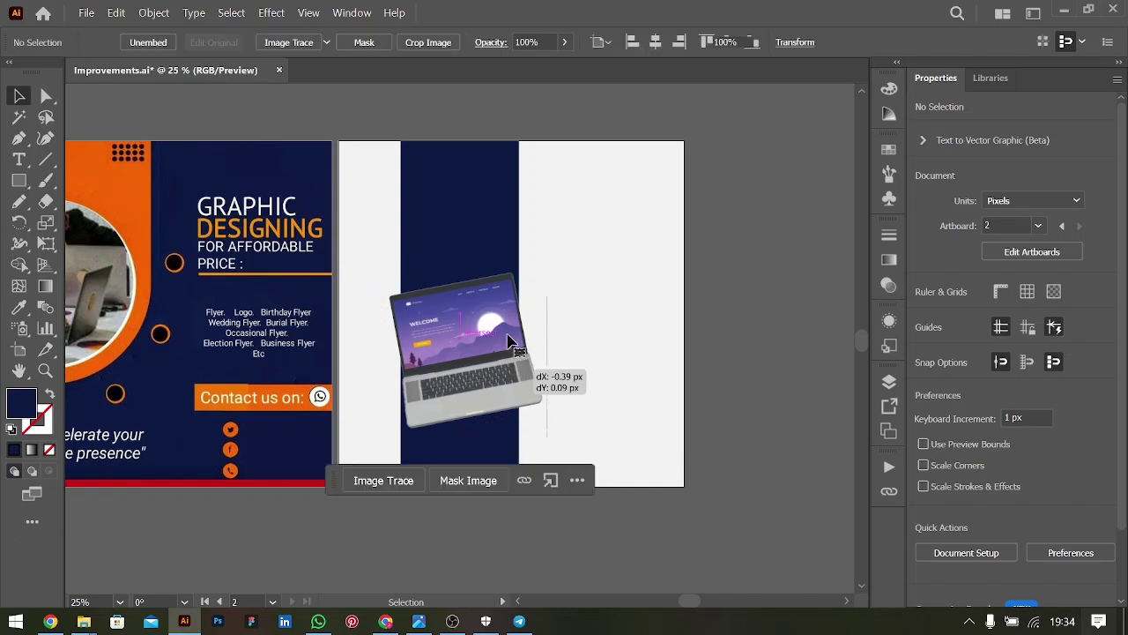
left_click(494, 221, "shift")
left_click_drag(494, 220, 481, 220)
left_click(598, 211)
scroll(493, 241, "right", 4)
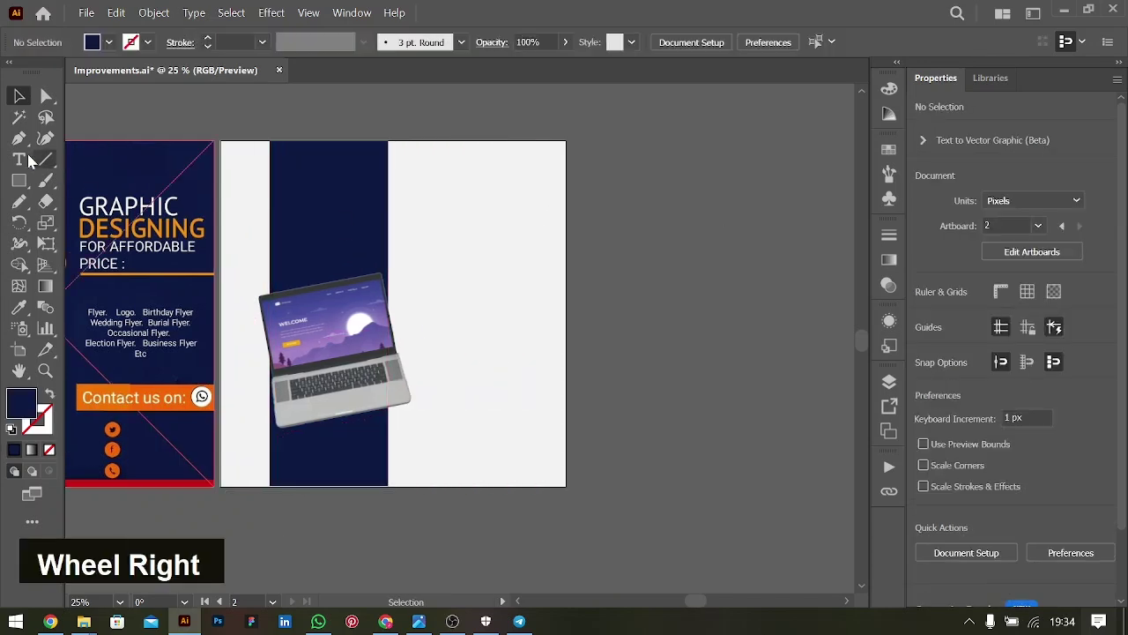
Step: Type the heading 'Graphic Designing' right of the navy stripe
key("t")
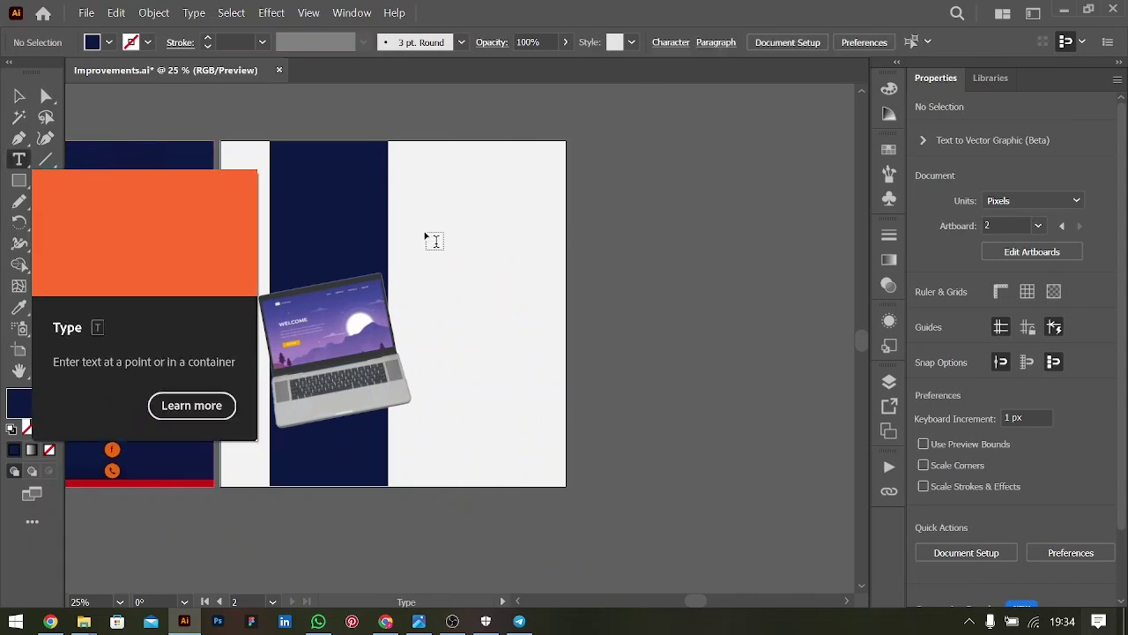
left_click(411, 229)
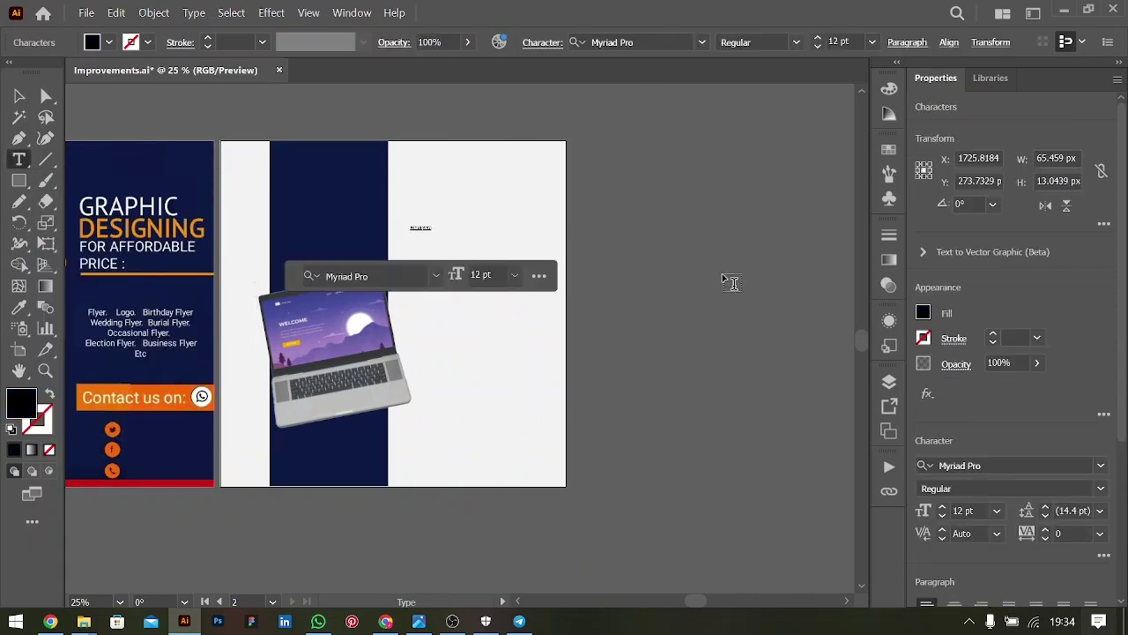
scroll(612, 290, "left", 3)
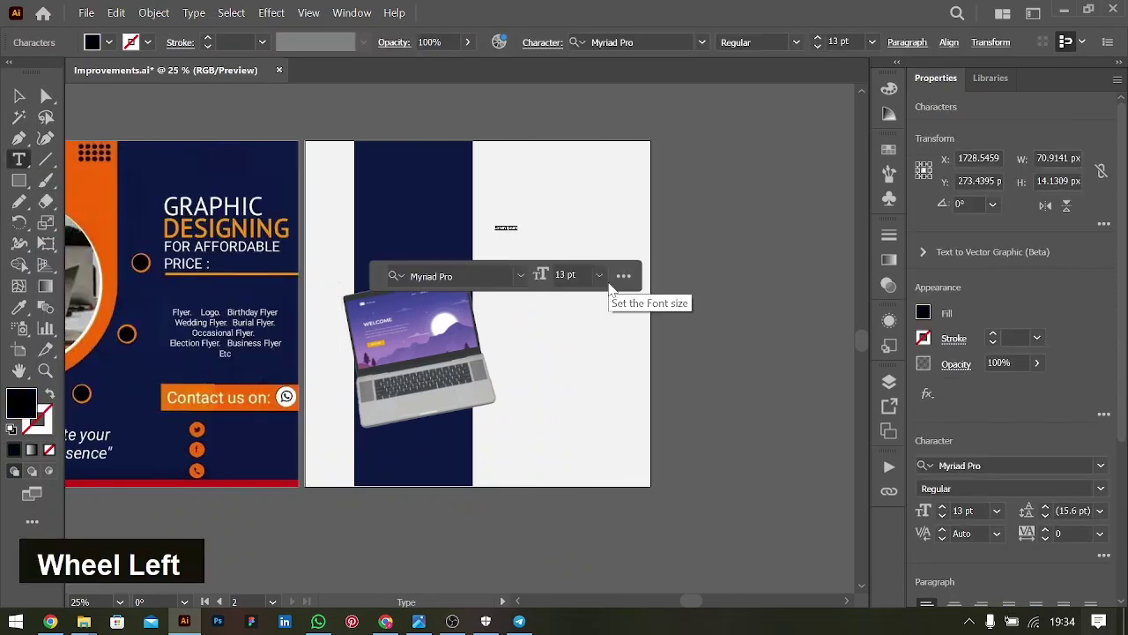
type("Graphic Desi")
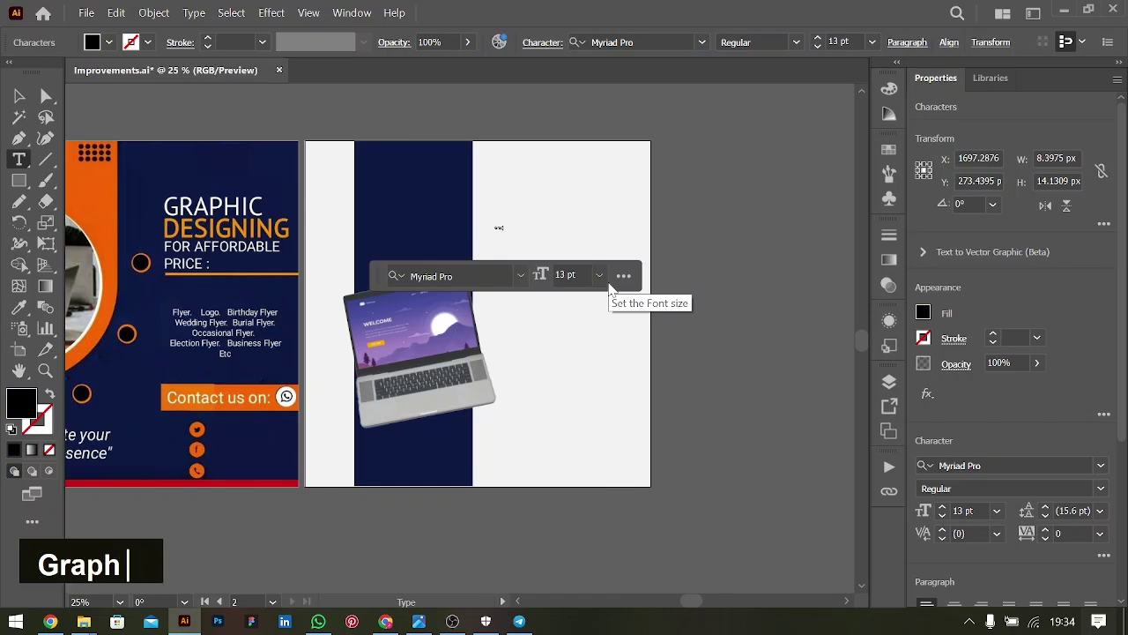
type("gns")
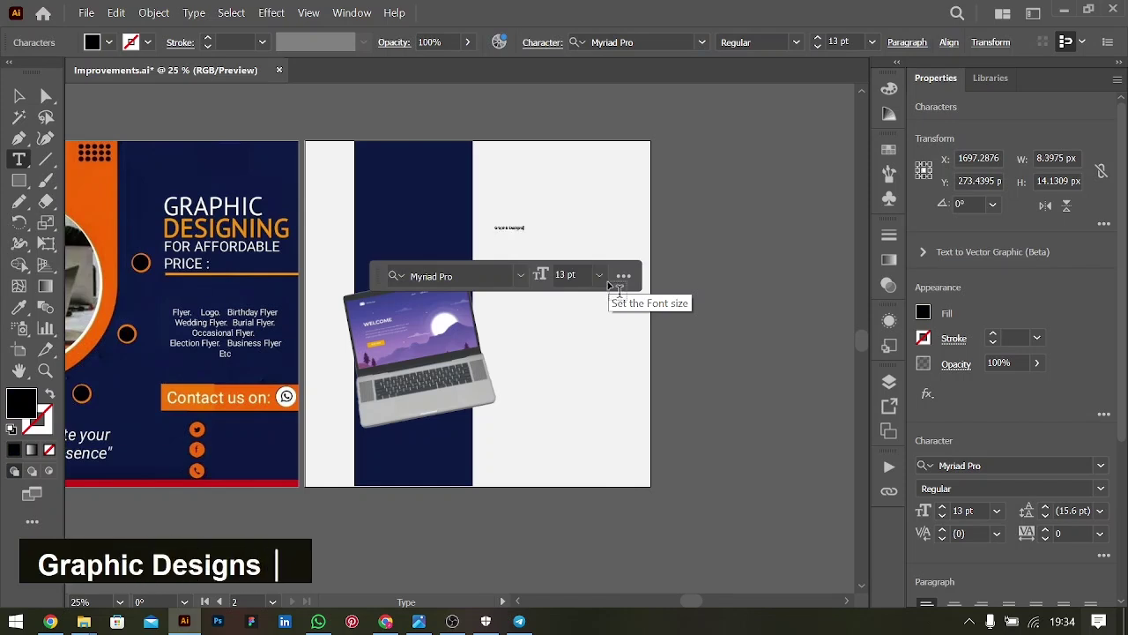
key("BackSpace")
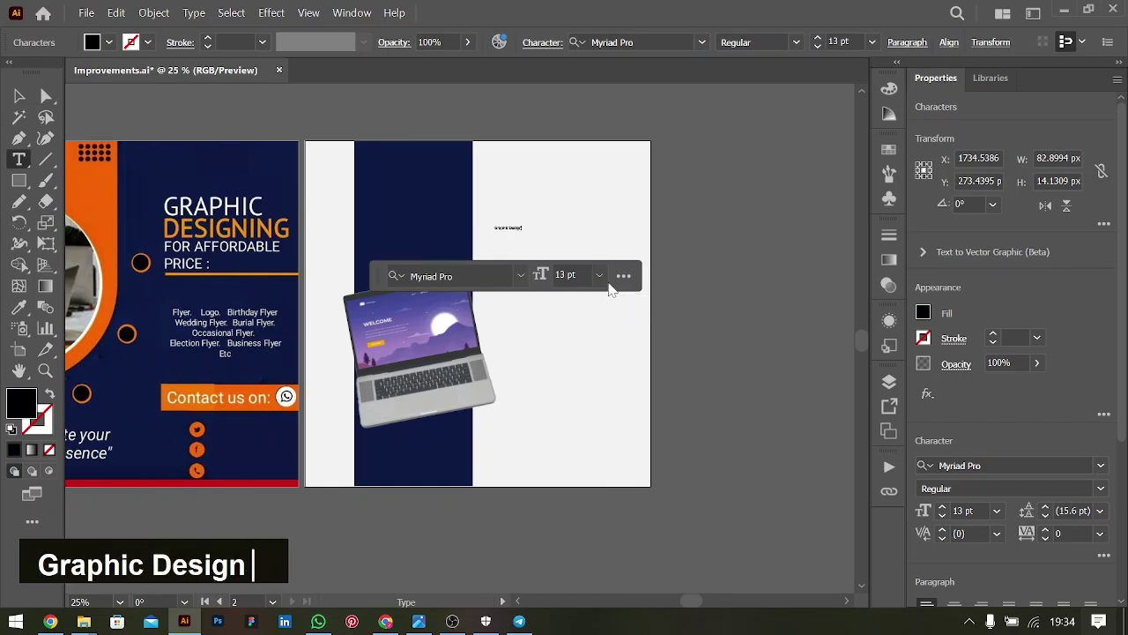
type("ing")
key("Escape")
key("Return")
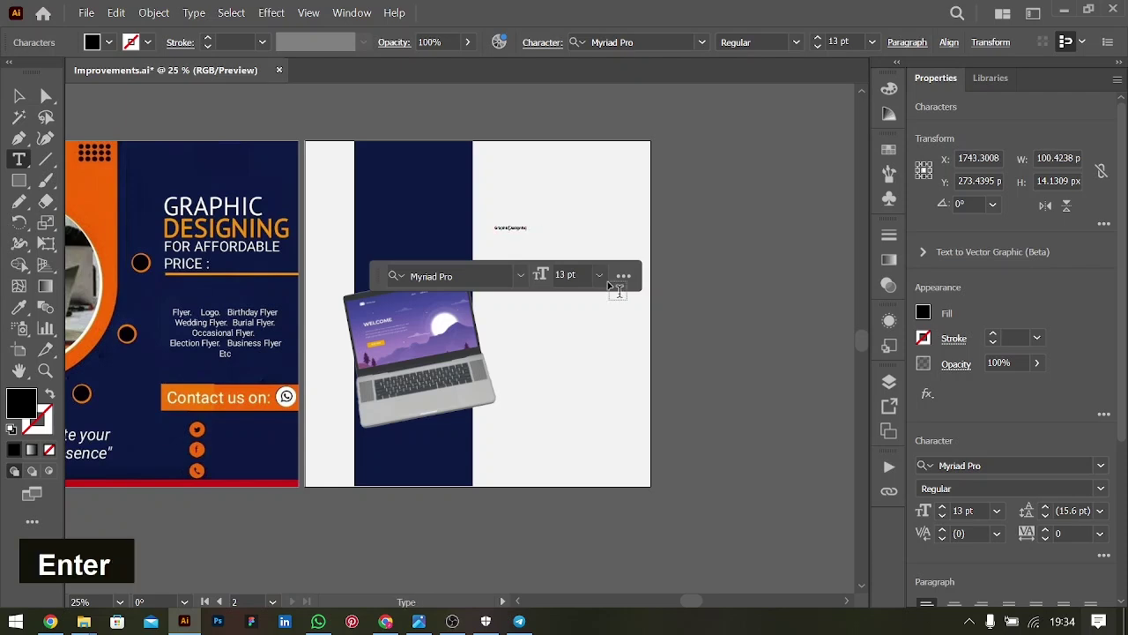
Step: Format the heading as 72 pt Satoshi Black
key("ctrl+a")
left_click(997, 511)
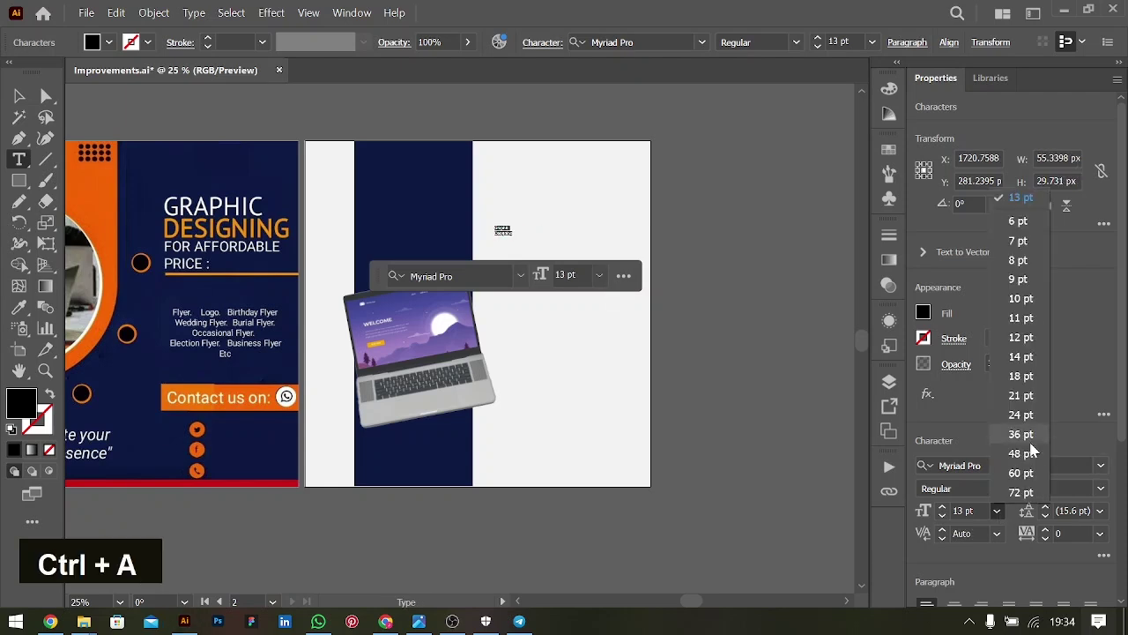
left_click(1014, 495)
left_click(1016, 466)
type("sato")
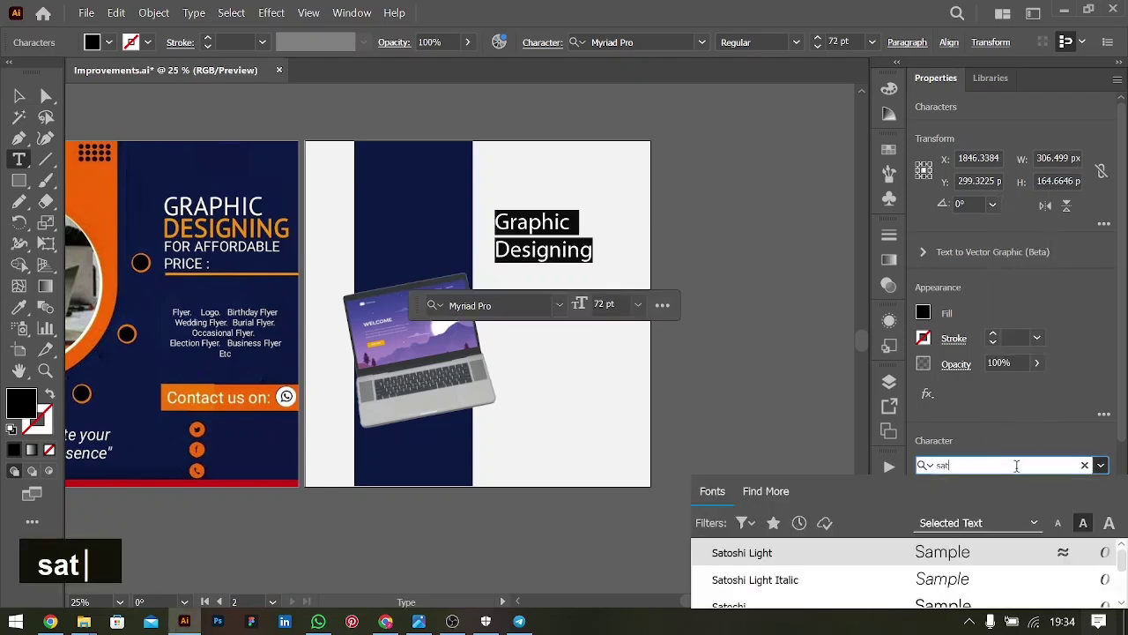
left_click(949, 545)
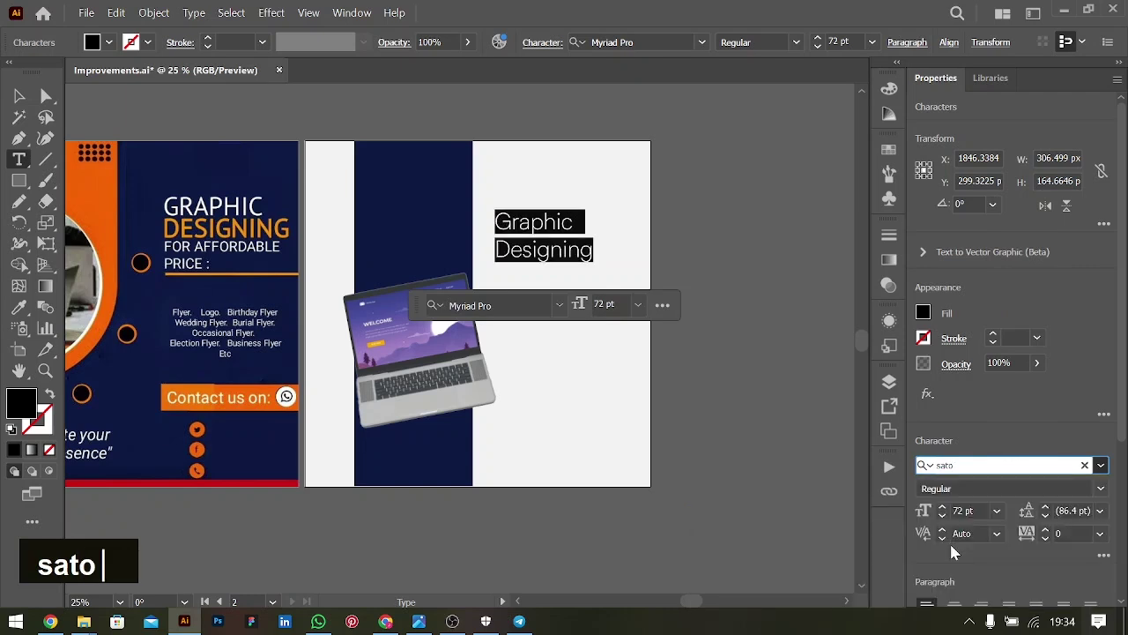
left_click(1100, 492)
left_click(1012, 454)
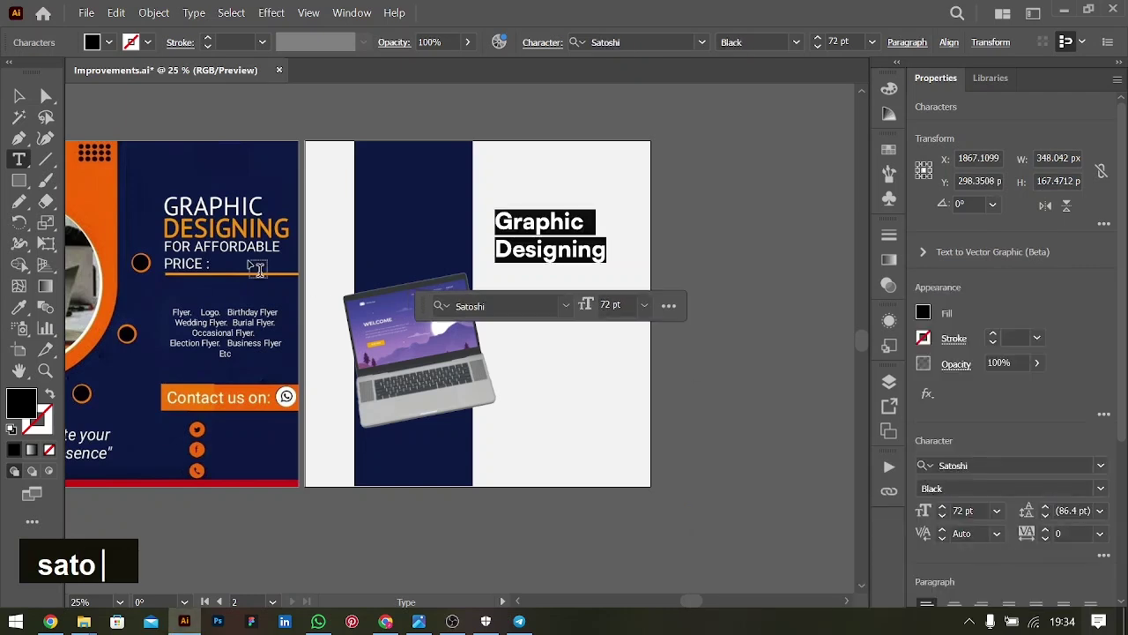
left_click(19, 95)
Step: Colour the heading the flyer's orange and tighten its leading to 74.4 pt
mouse_move(550, 262)
left_mouse_down()
mouse_move(539, 272)
mouse_move(558, 272)
left_mouse_up()
key("i")
left_click(104, 204)
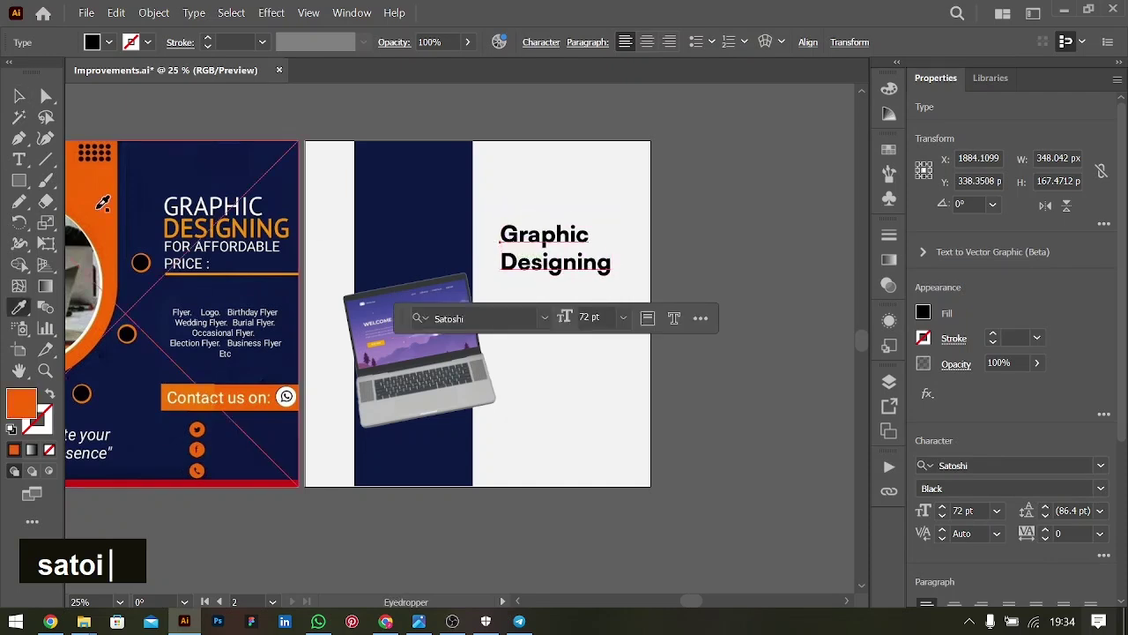
left_click(19, 95)
key("alt+Up")
key("alt+Up")
key("alt+Up")
key("alt+Up")
key("alt+Up")
key("alt+Up")
key("alt+Up")
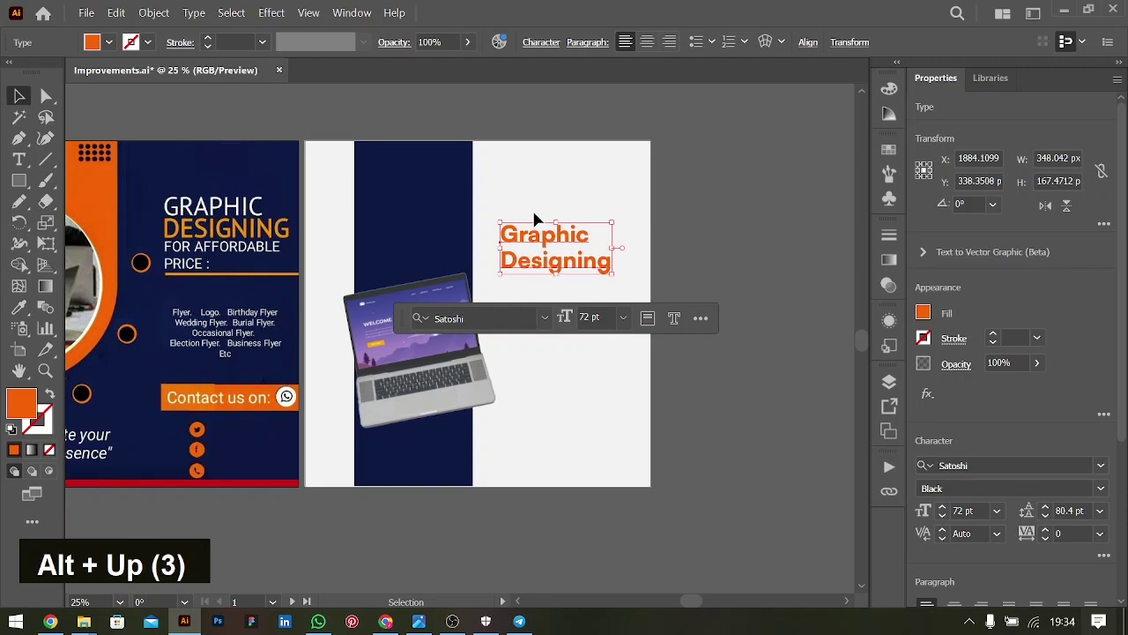
key("alt+Down")
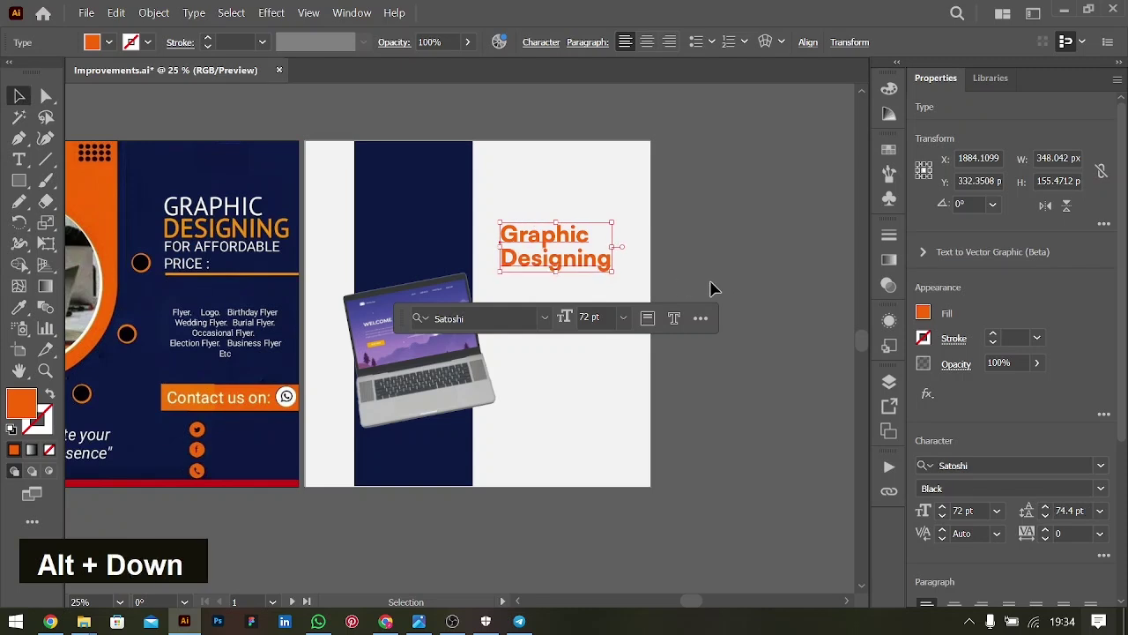
Step: Move the heading lower and place a duplicate copy beneath it
left_click(664, 245)
left_click_drag(585, 255, 581, 276)
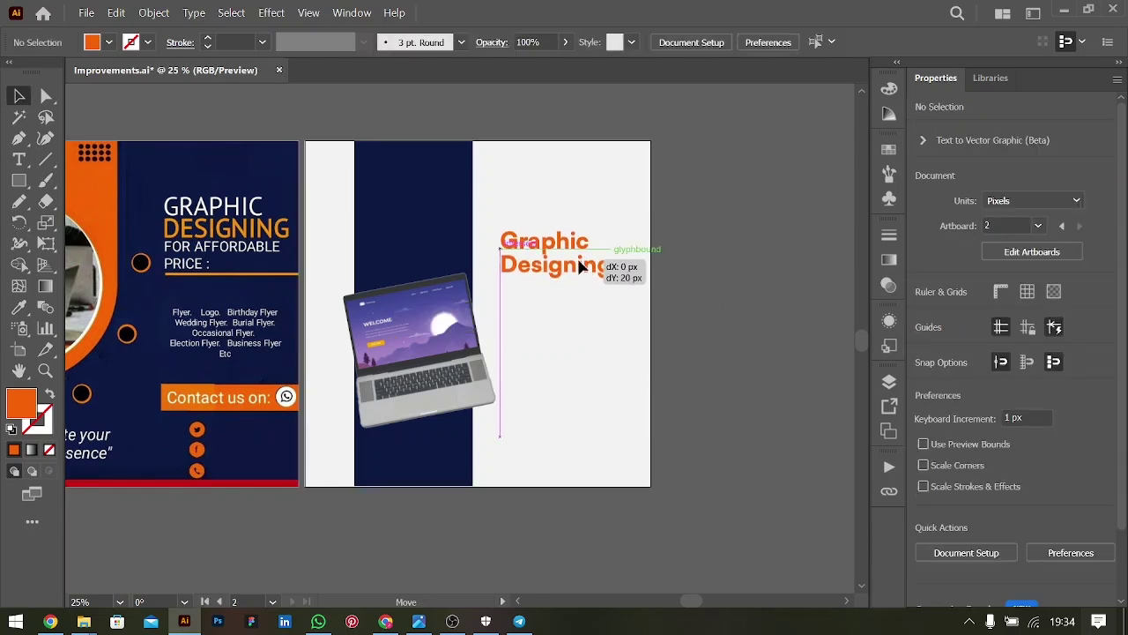
left_click_drag(578, 263, 567, 321)
left_click(567, 272, "alt")
double_click(564, 305)
key("ctrl+a")
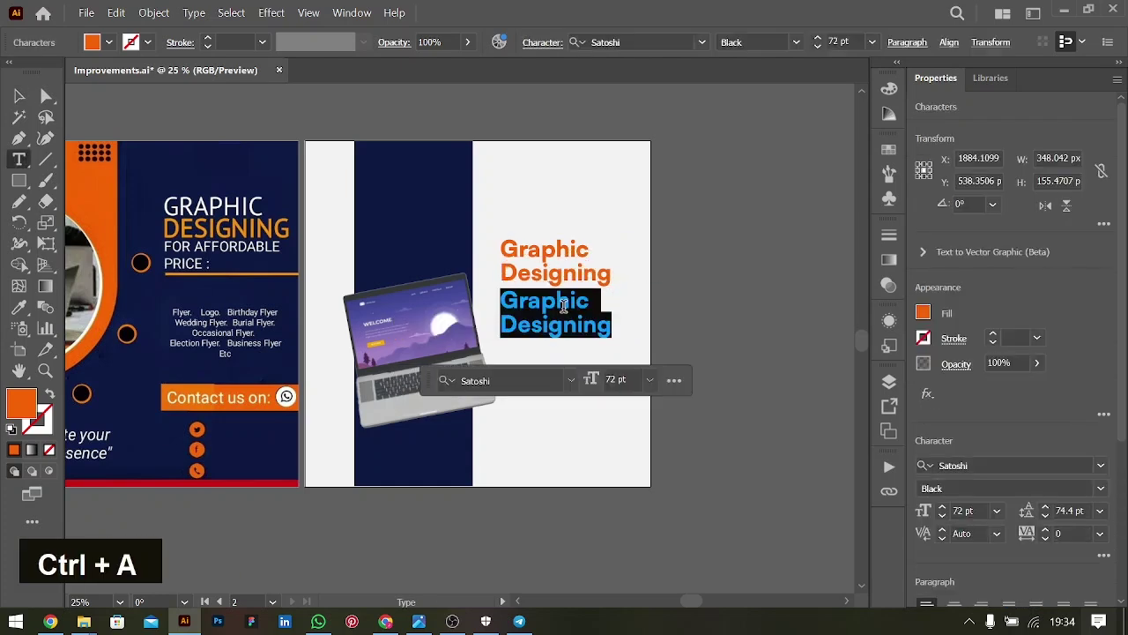
Step: Make the copied heading 36 pt and black
scroll(256, 275, "left", 2)
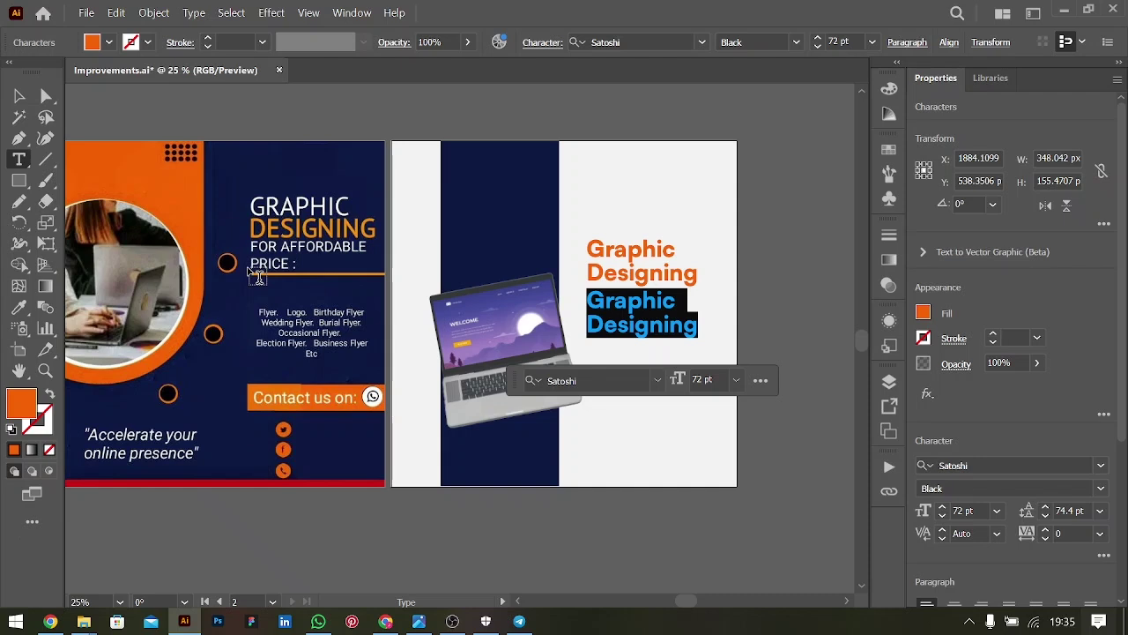
left_click(626, 251)
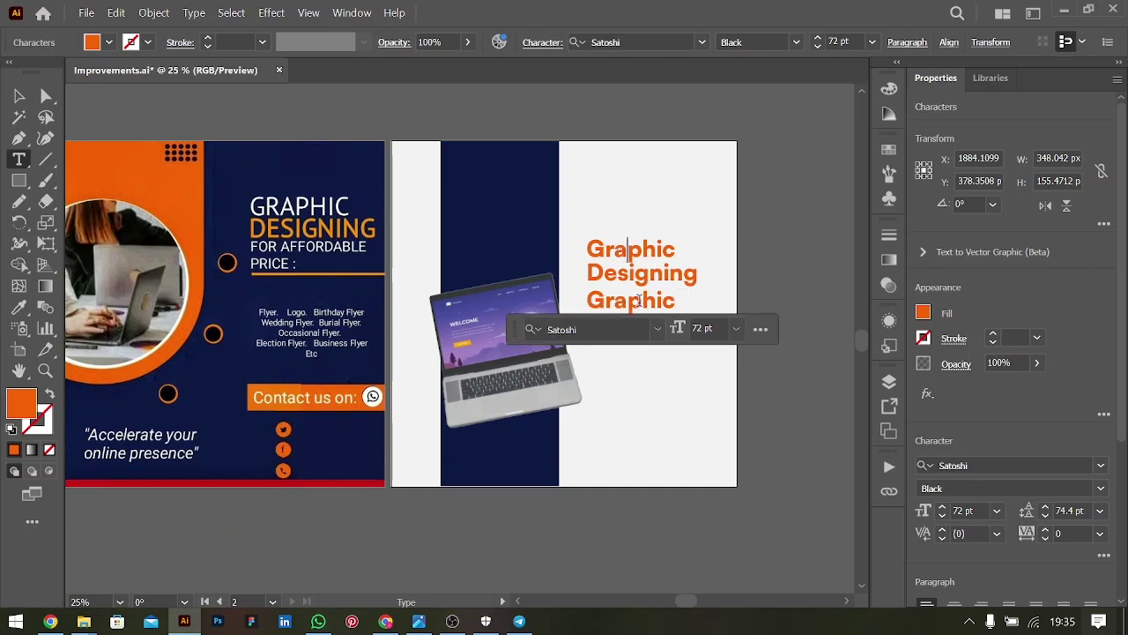
key("ctrl+a")
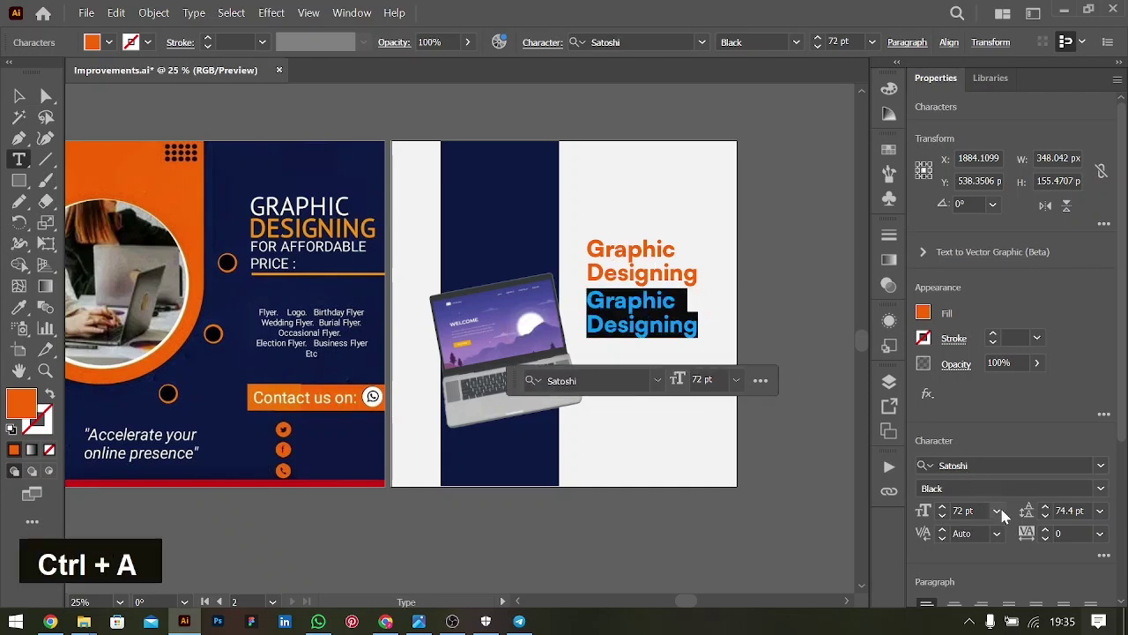
left_click(999, 511)
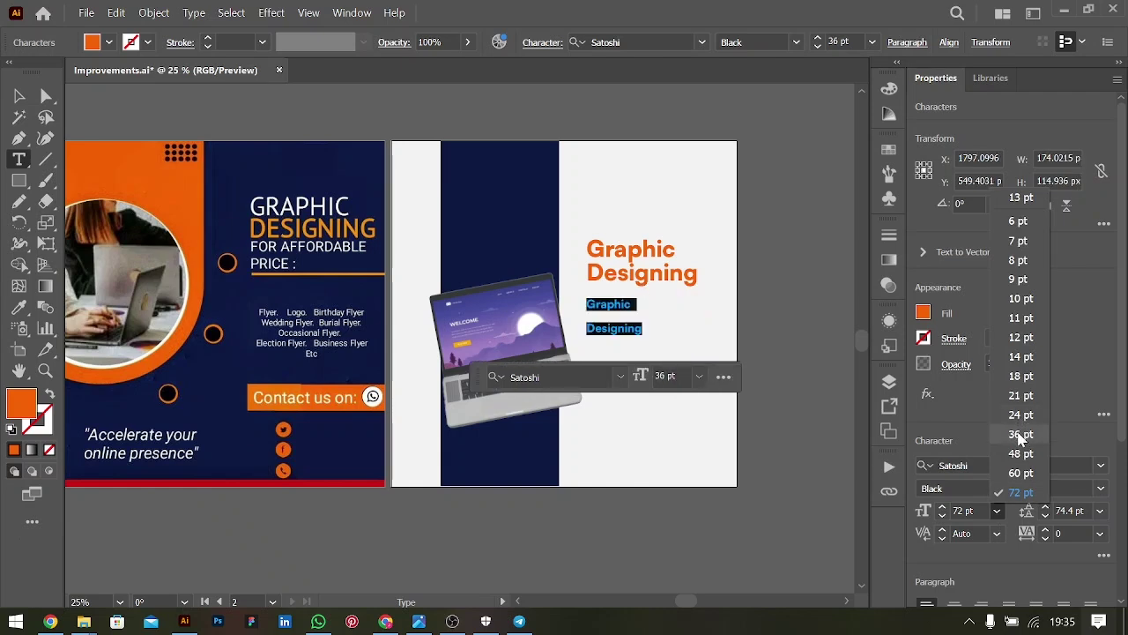
left_click(1021, 435)
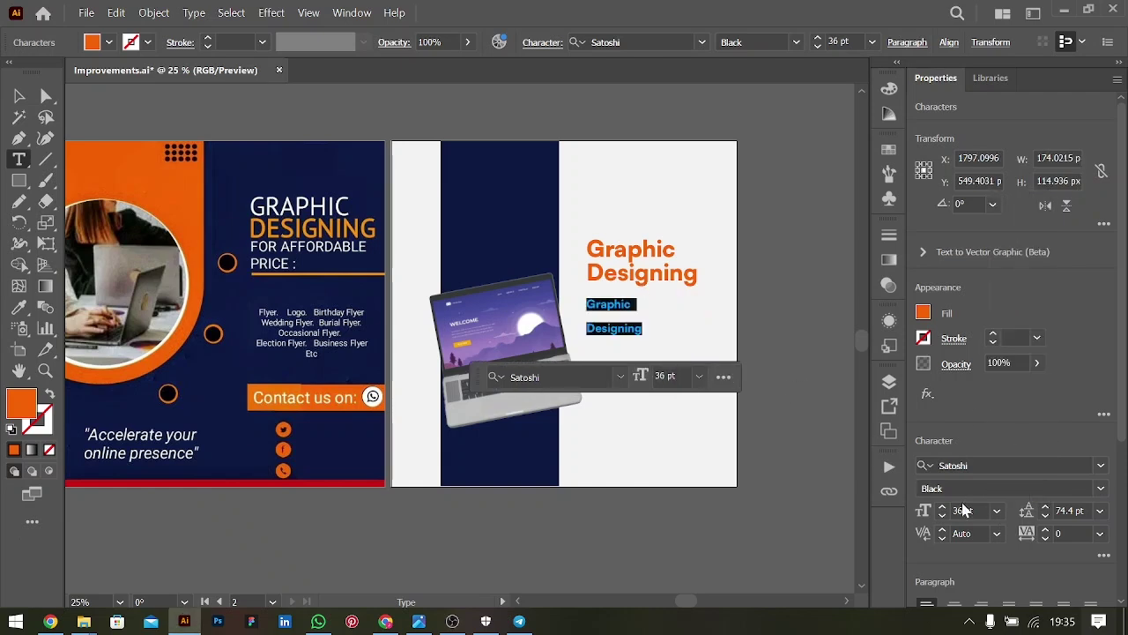
left_click(923, 313)
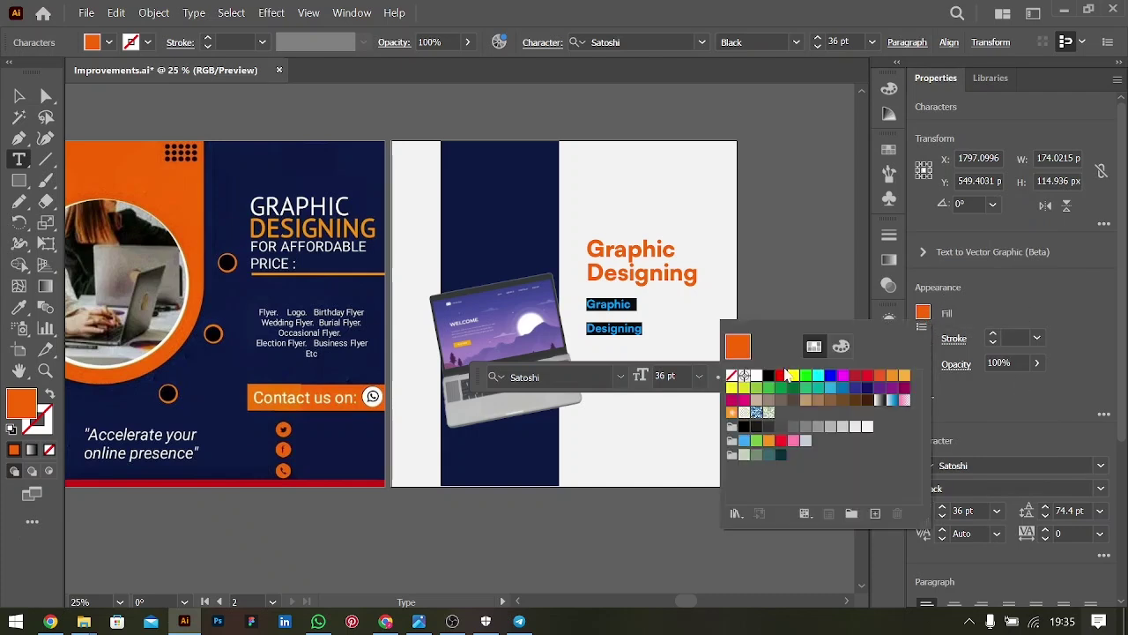
left_click(769, 377)
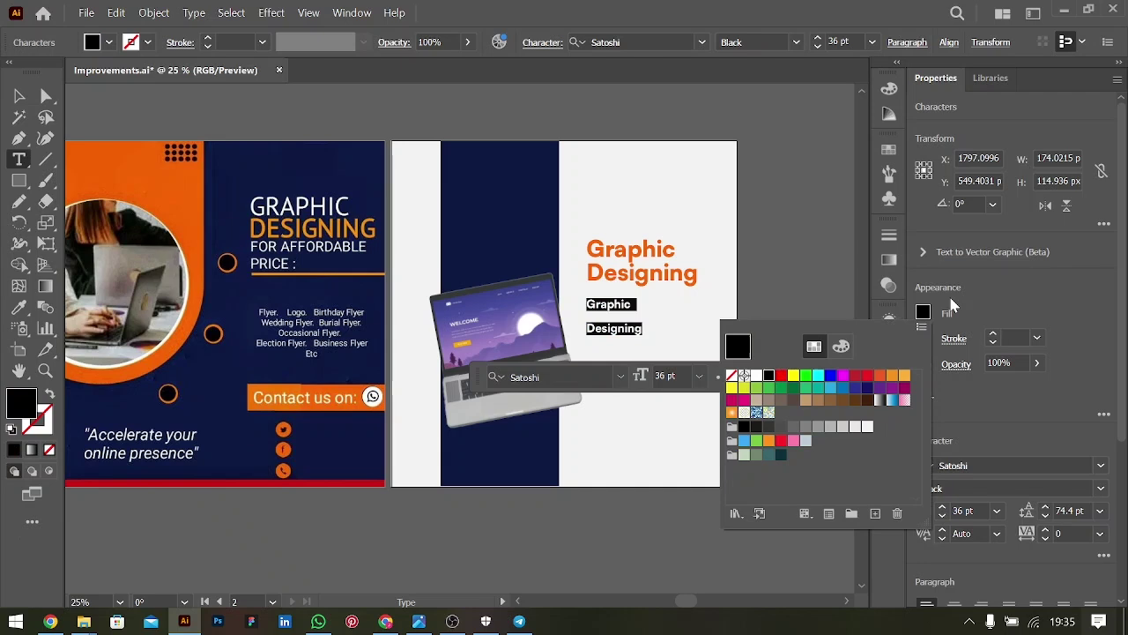
left_click(635, 308)
Step: Replace the copied text with 'for Affordable price'
left_click(608, 304)
key("ctrl+a")
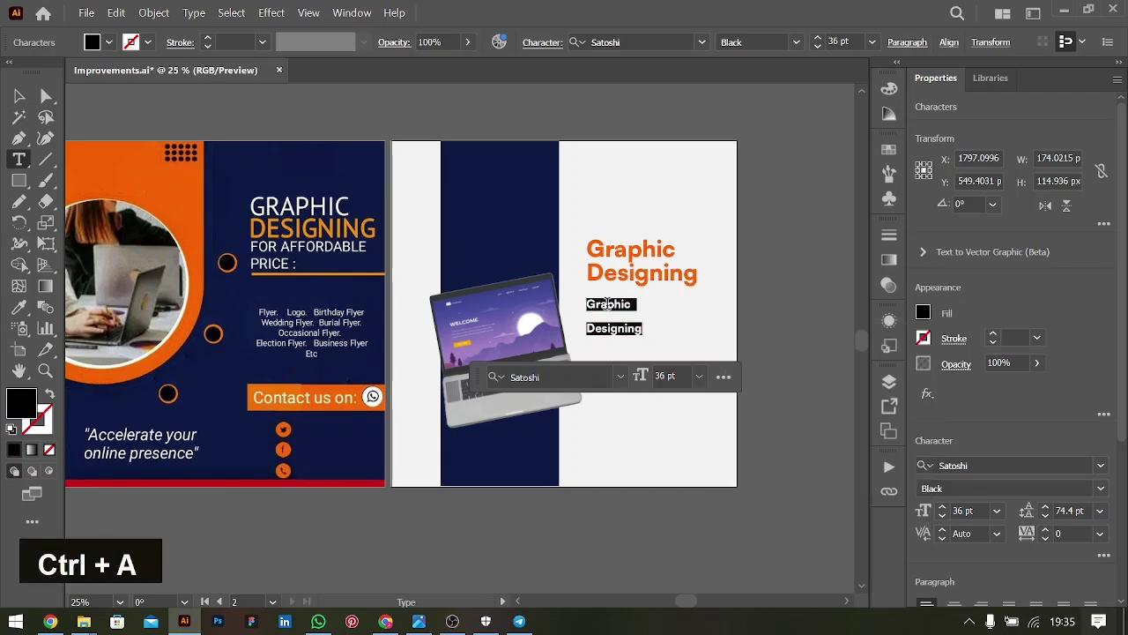
type("for ")
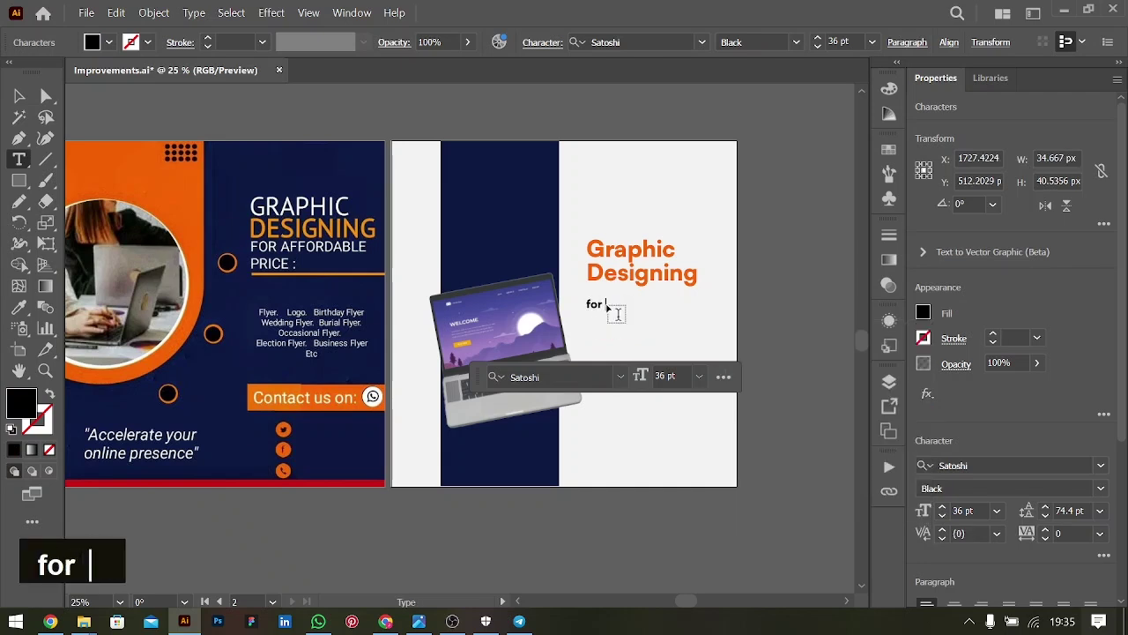
type("Affoc")
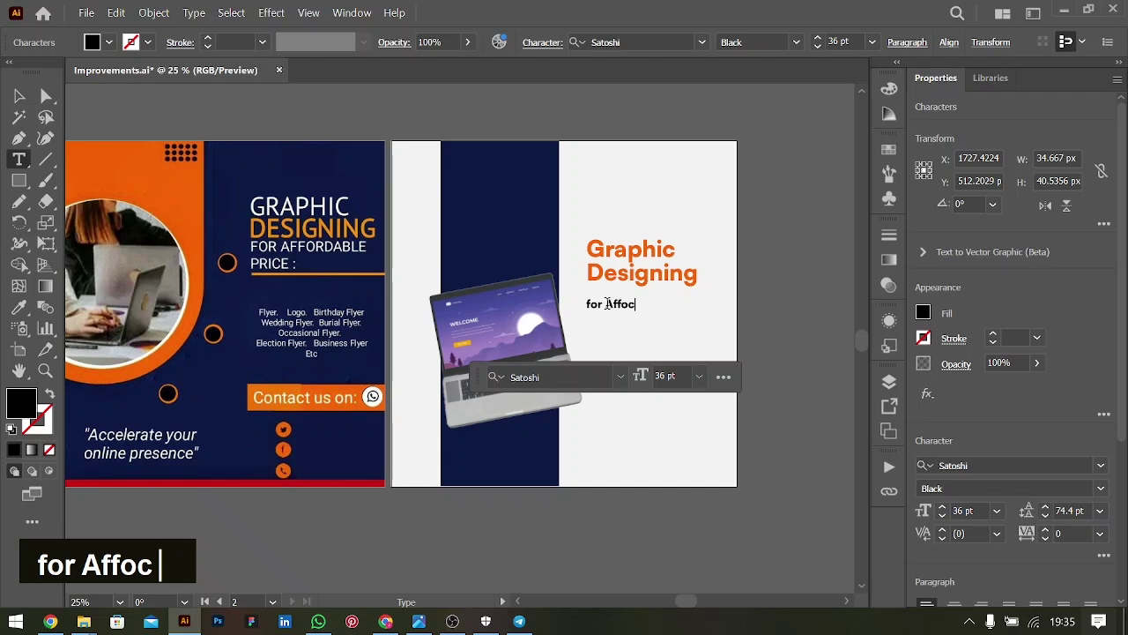
key("BackSpace")
type("r")
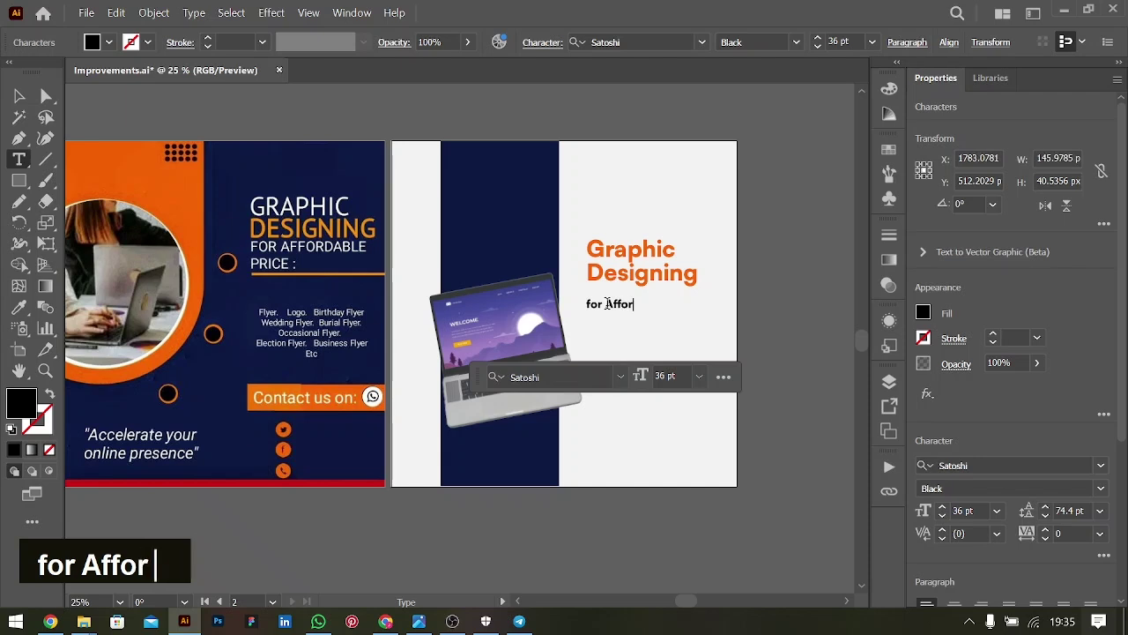
type("dable price")
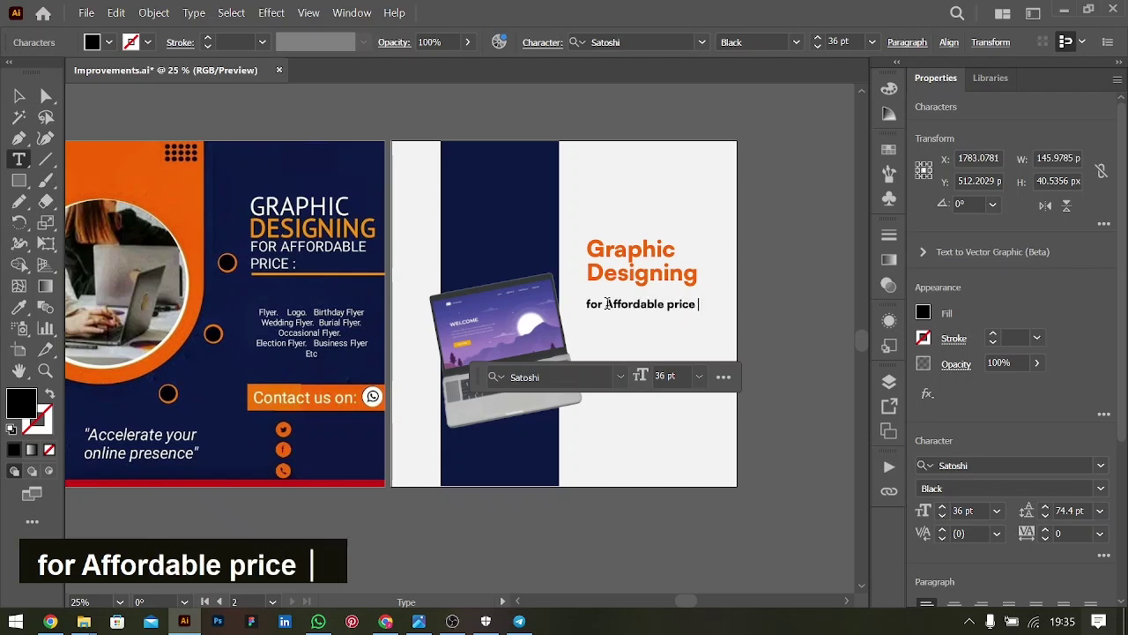
key("Escape")
Step: Set the subtitle's font style to Satoshi Regular
triple_click(607, 306)
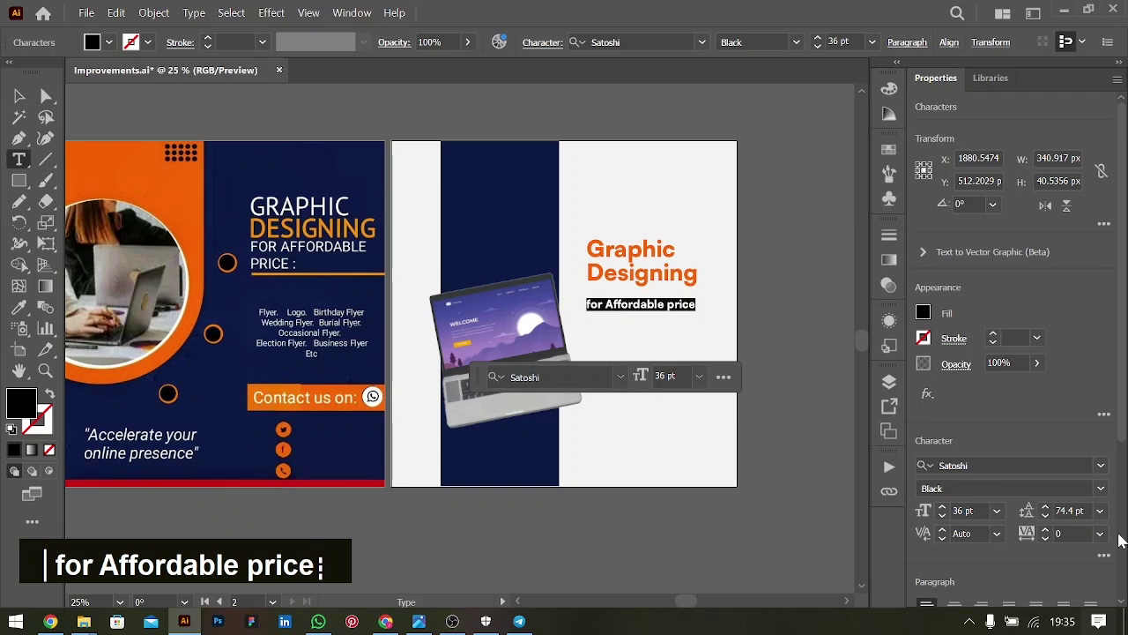
left_click(1101, 489)
left_click(957, 340)
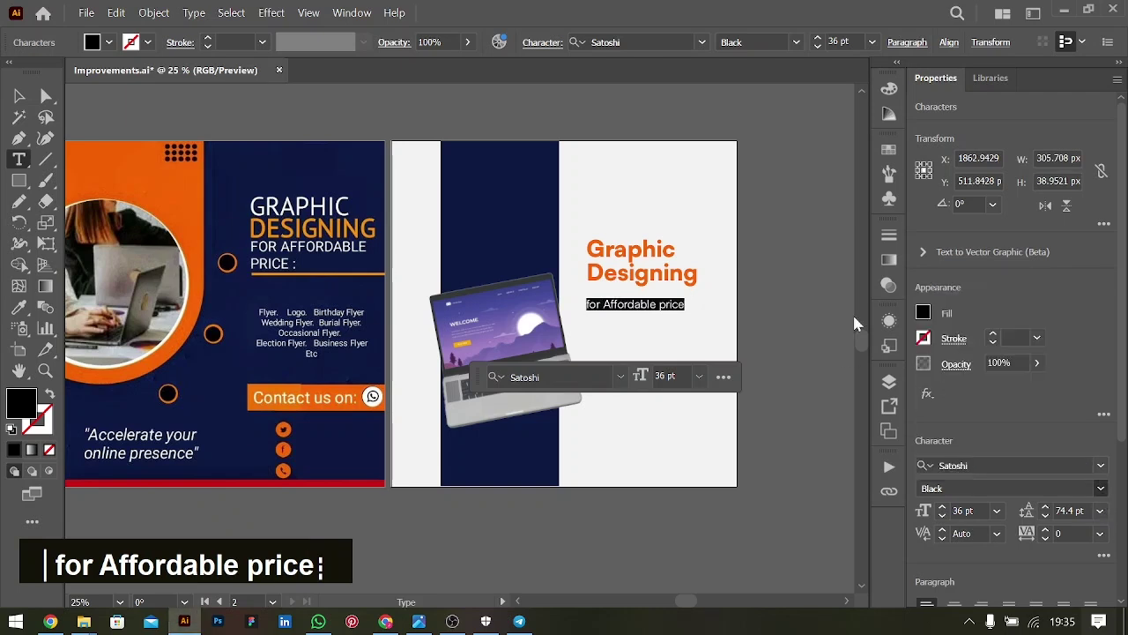
left_click(19, 95)
Step: Nudge the 'for Affordable price' subtitle up toward the heading
key("shift+Up")
key("shift+Up")
key("shift+Up")
key("shift+Up")
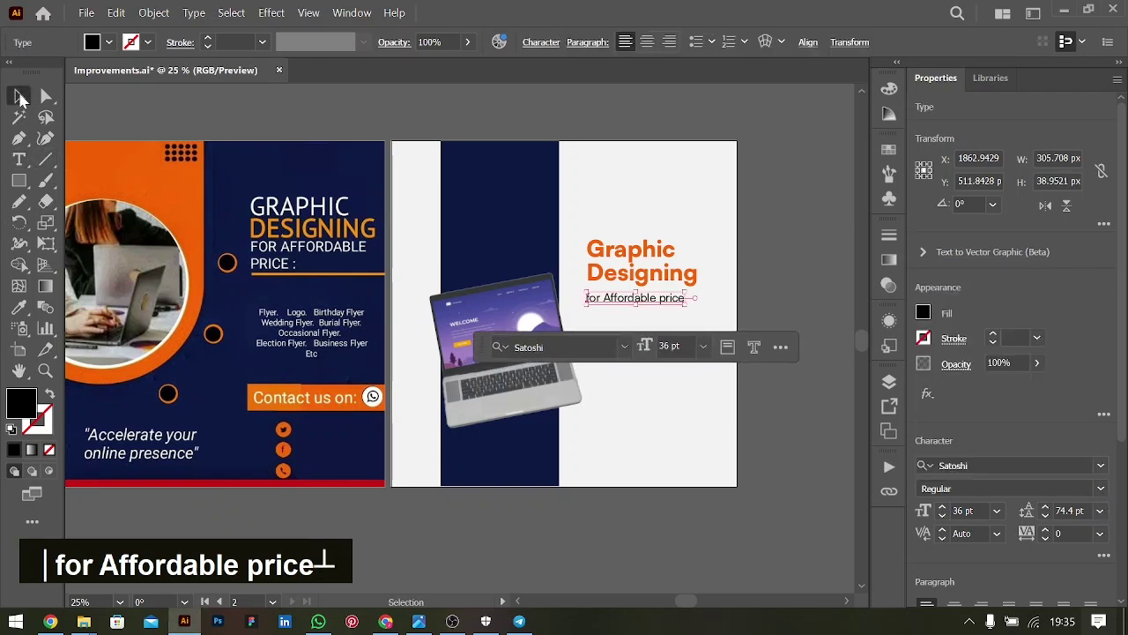
key("shift+Down")
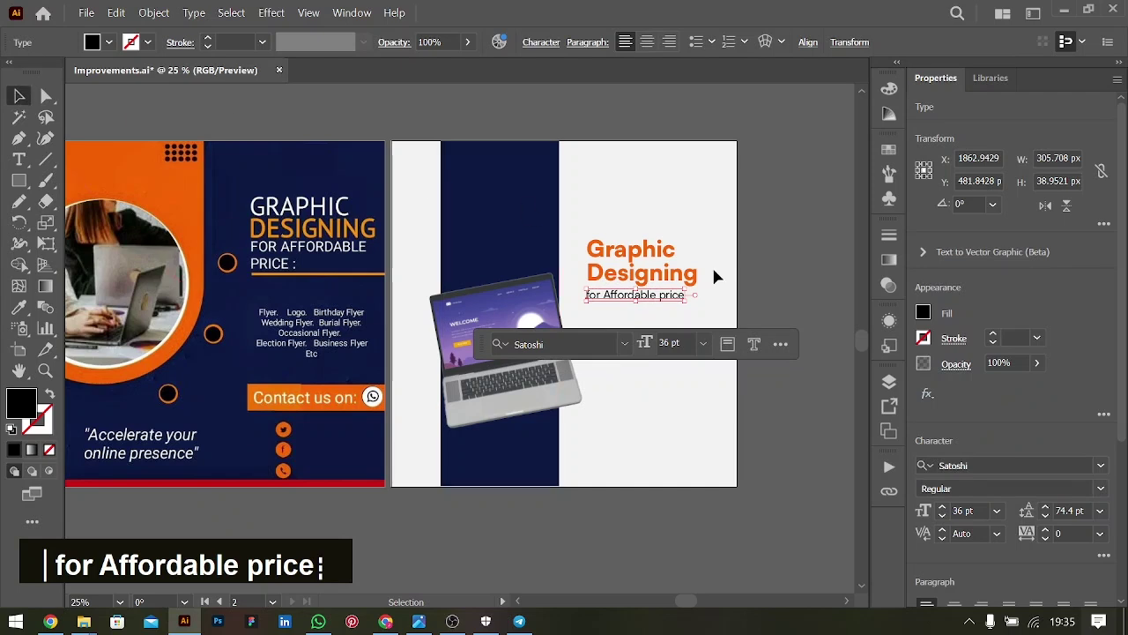
left_click(770, 290)
Step: Try enlarging the heading and subtitle together, then undo back to original sizes
left_click(650, 292)
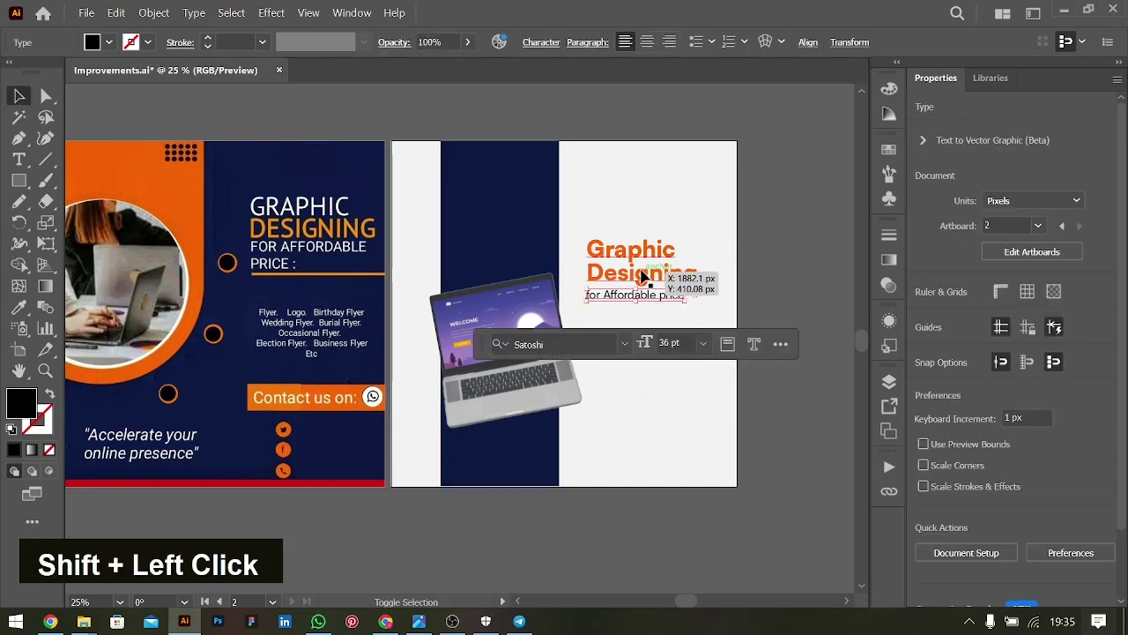
left_click(650, 272, "shift")
mouse_move(699, 270)
left_mouse_down()
mouse_move(712, 262)
mouse_move(683, 281)
left_mouse_up()
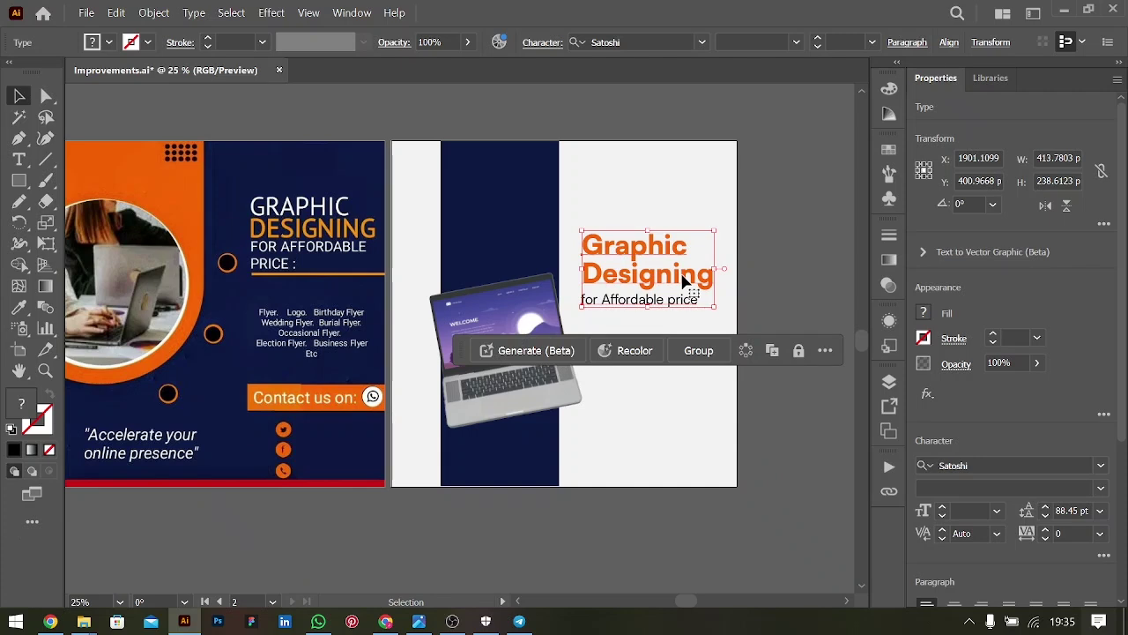
key("ctrl+z")
key("ctrl+z")
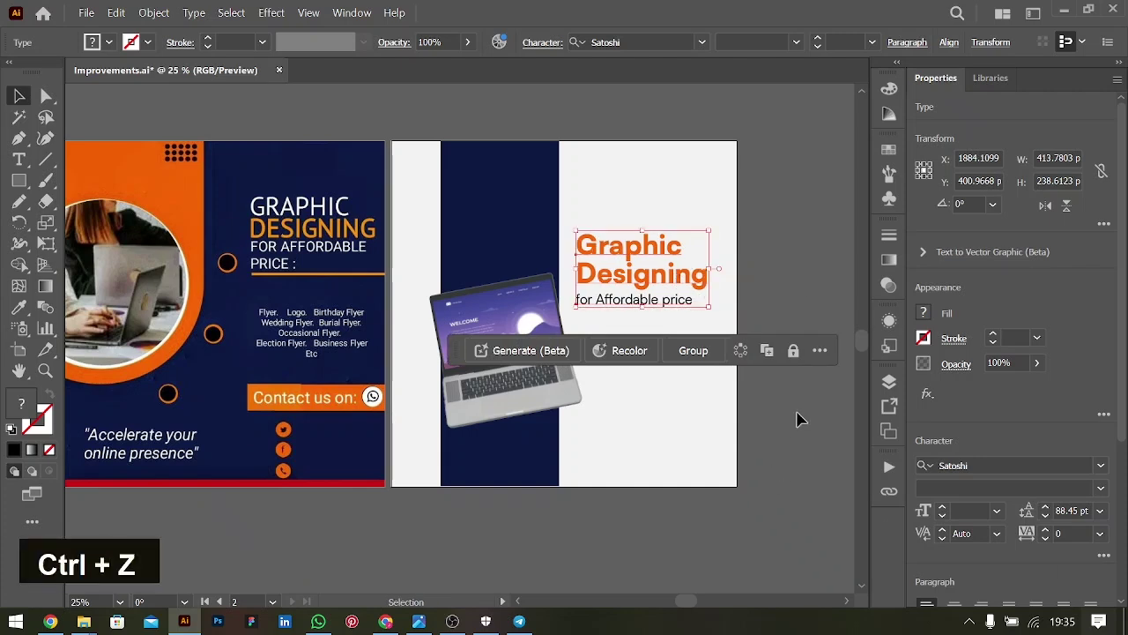
left_click(804, 442)
left_click(614, 267)
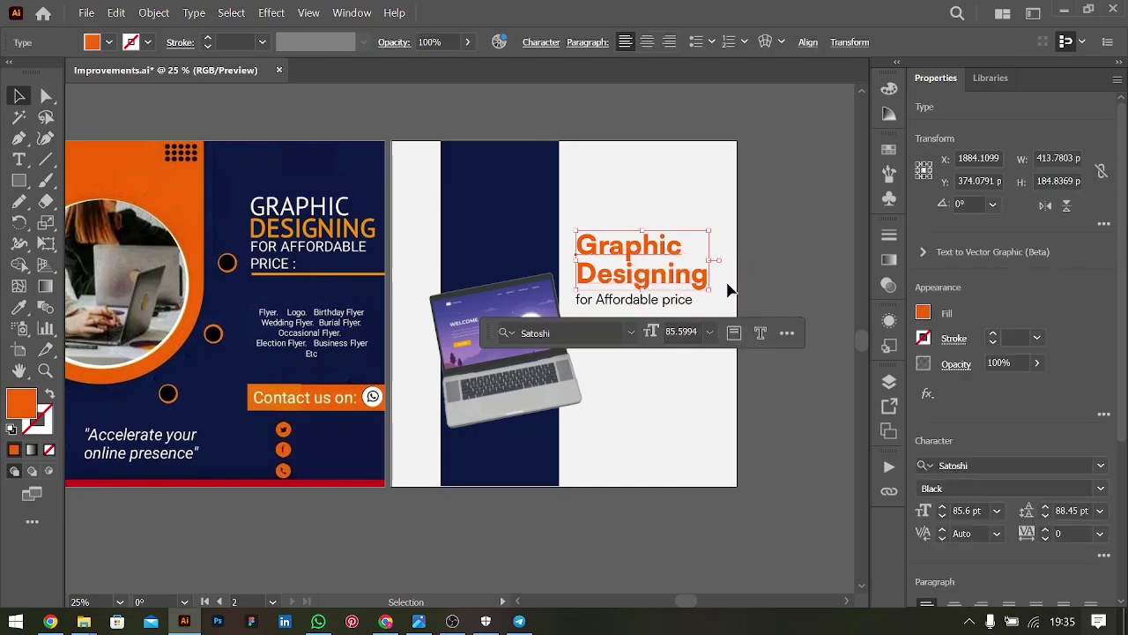
key("ctrl+z")
key("ctrl+z")
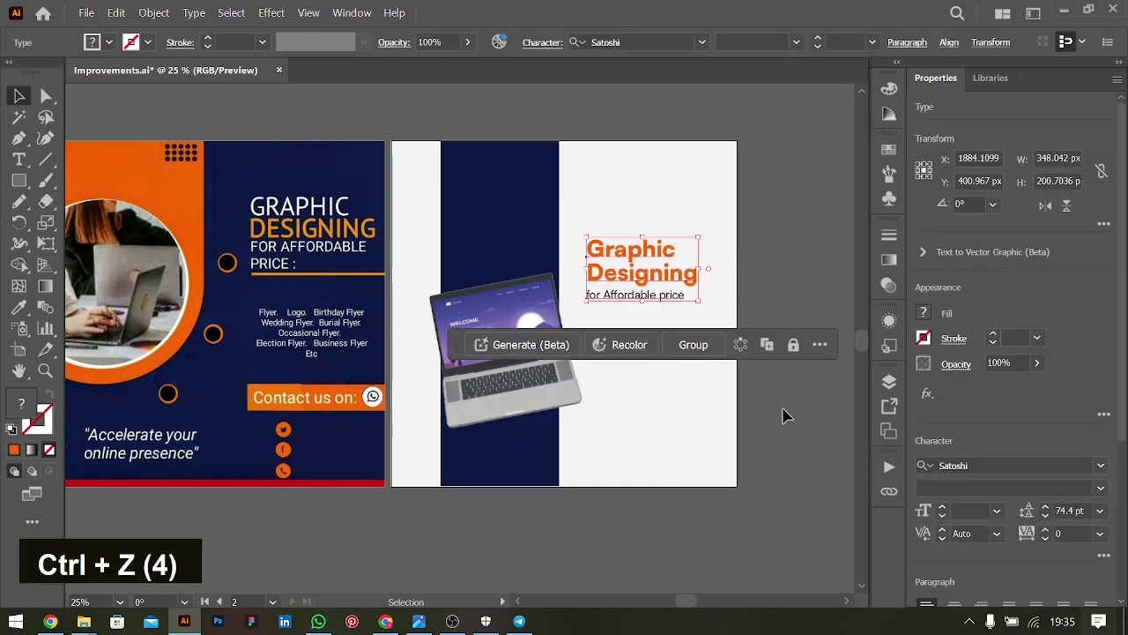
left_click(657, 277)
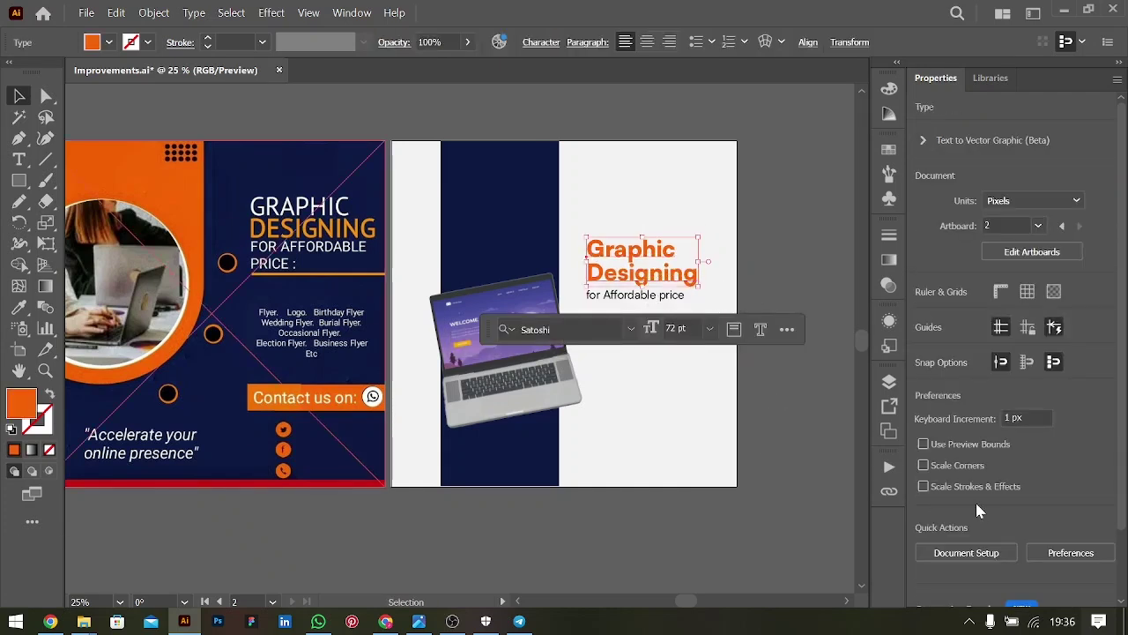
left_click(665, 298)
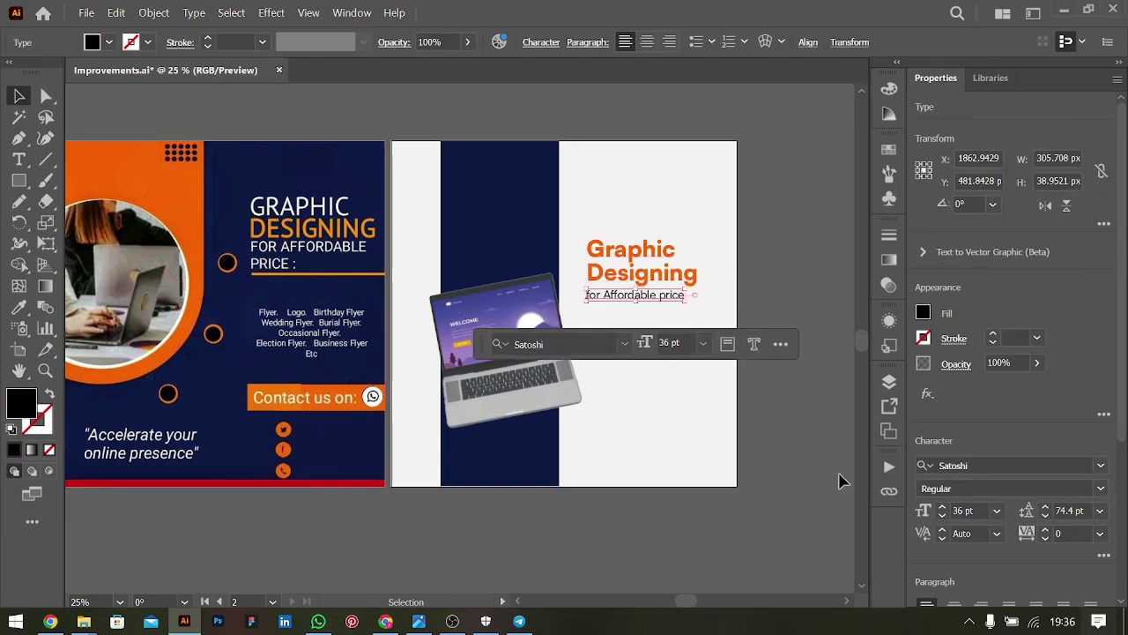
left_click(703, 347)
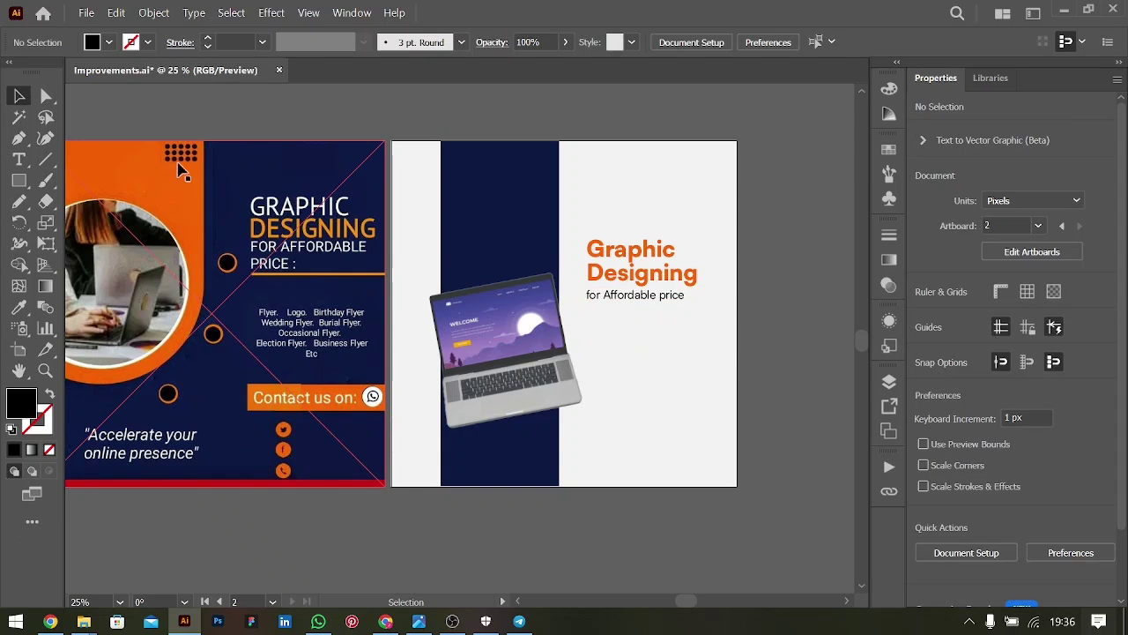
Step: Draw a horizontal line under the subtitle with a 5 pt black stroke, nudged up
left_click(47, 161)
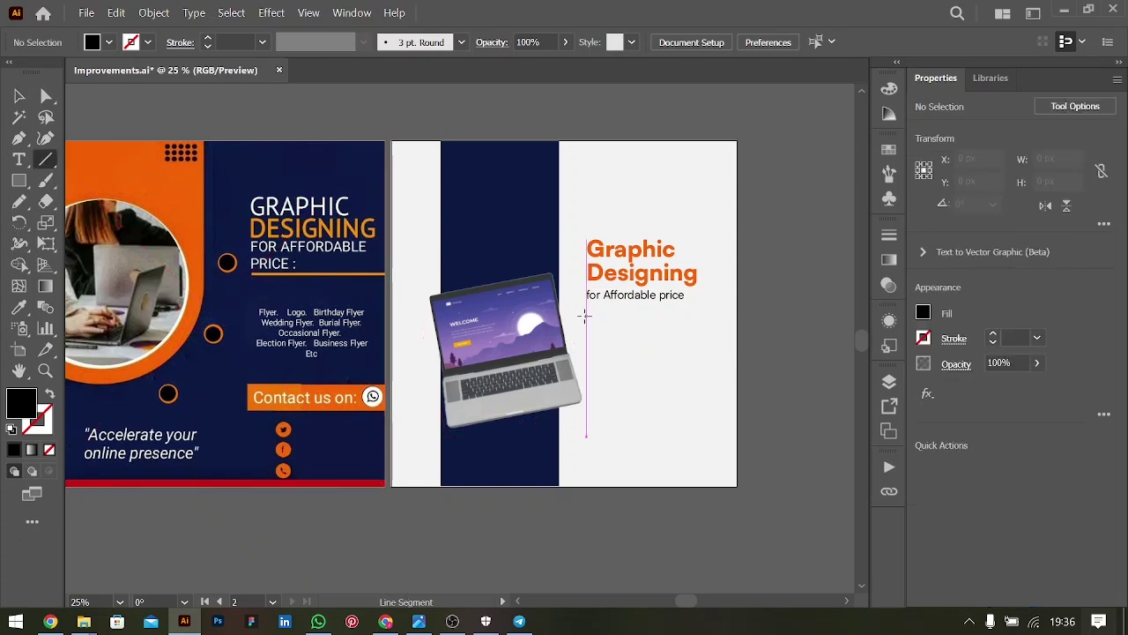
mouse_move(584, 315)
left_mouse_down()
mouse_move(587, 439)
mouse_move(745, 315)
left_mouse_up()
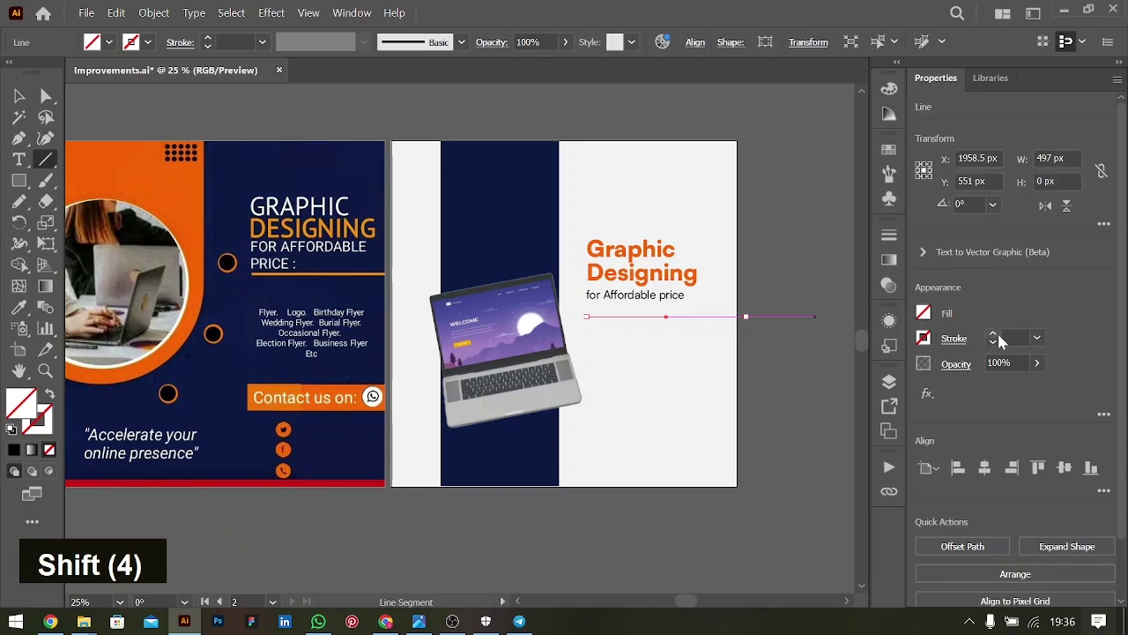
left_click(993, 333)
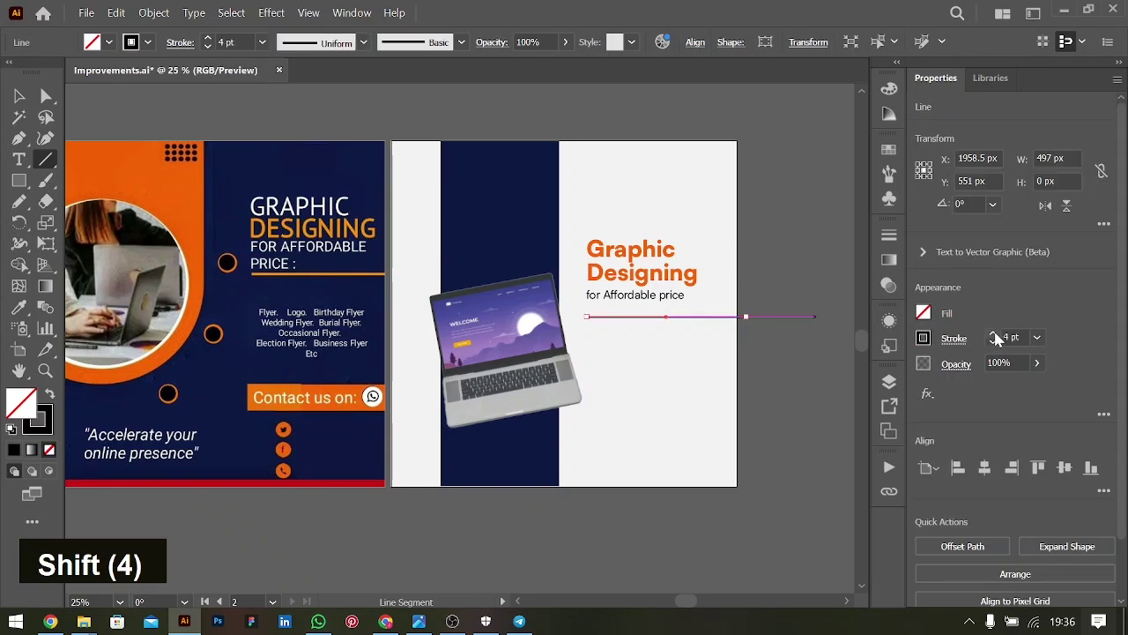
left_click(993, 334)
key("v")
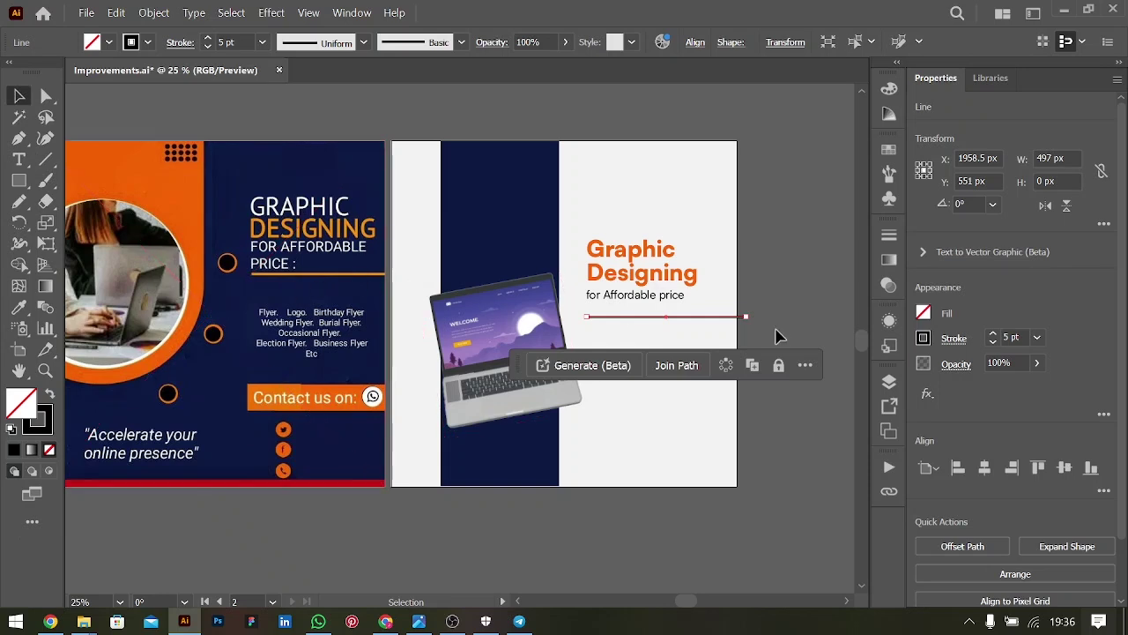
key("shift+Up")
key("shift+Up")
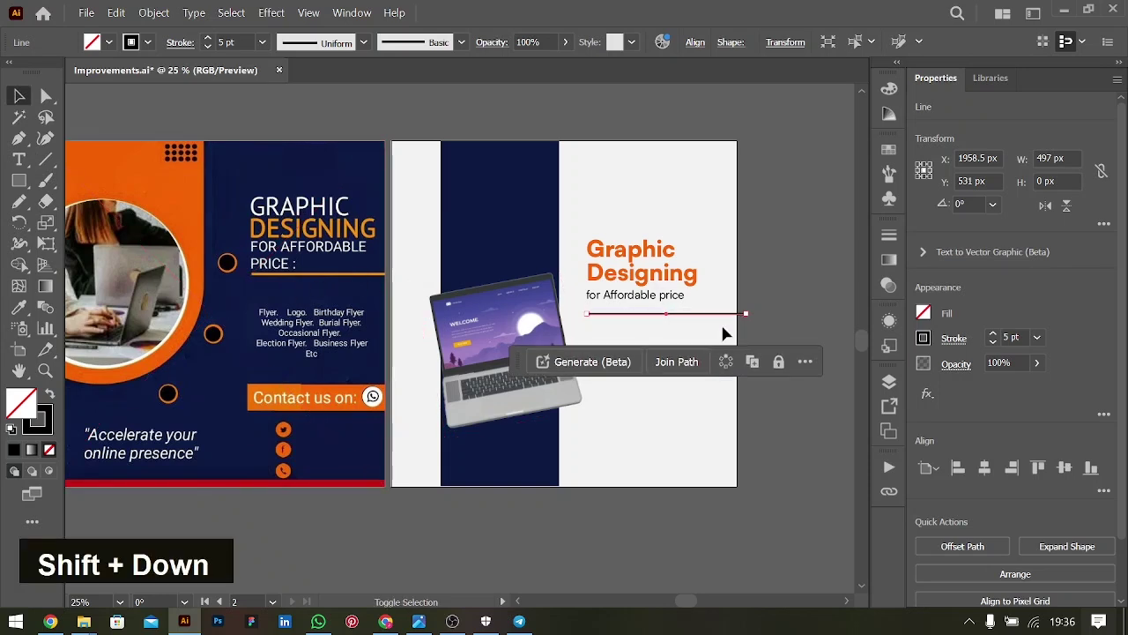
left_click(758, 187)
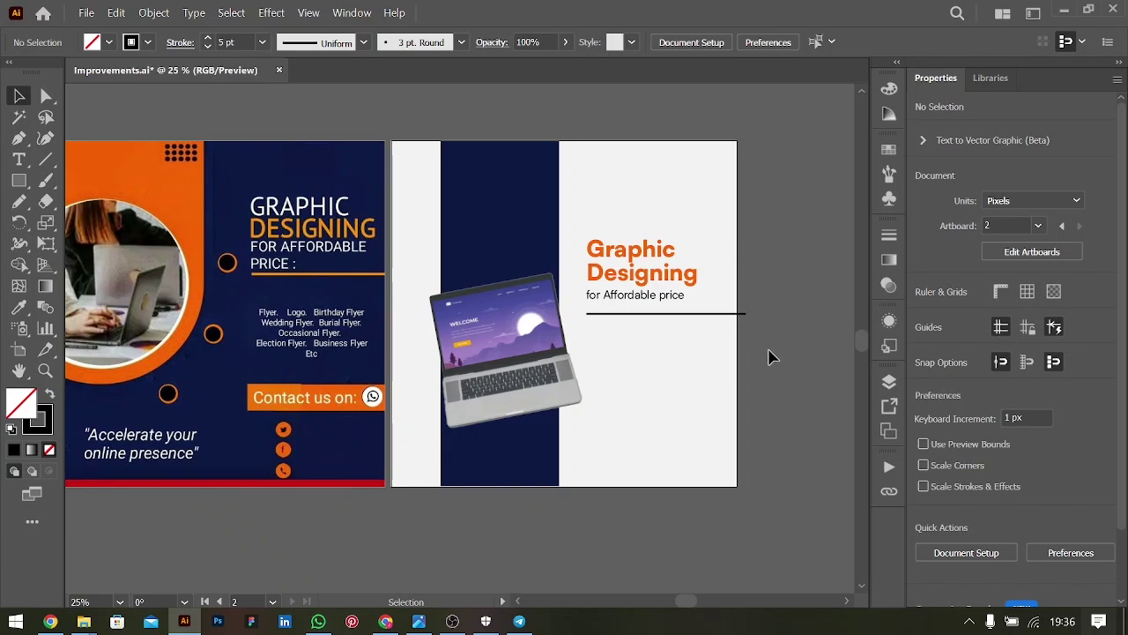
Step: Duplicate the subtitle below the divider and retype it as Flyers and Logo on separate lines
scroll(479, 429, "left", 2)
scroll(480, 429, "right", 3)
scroll(478, 428, "left", 3)
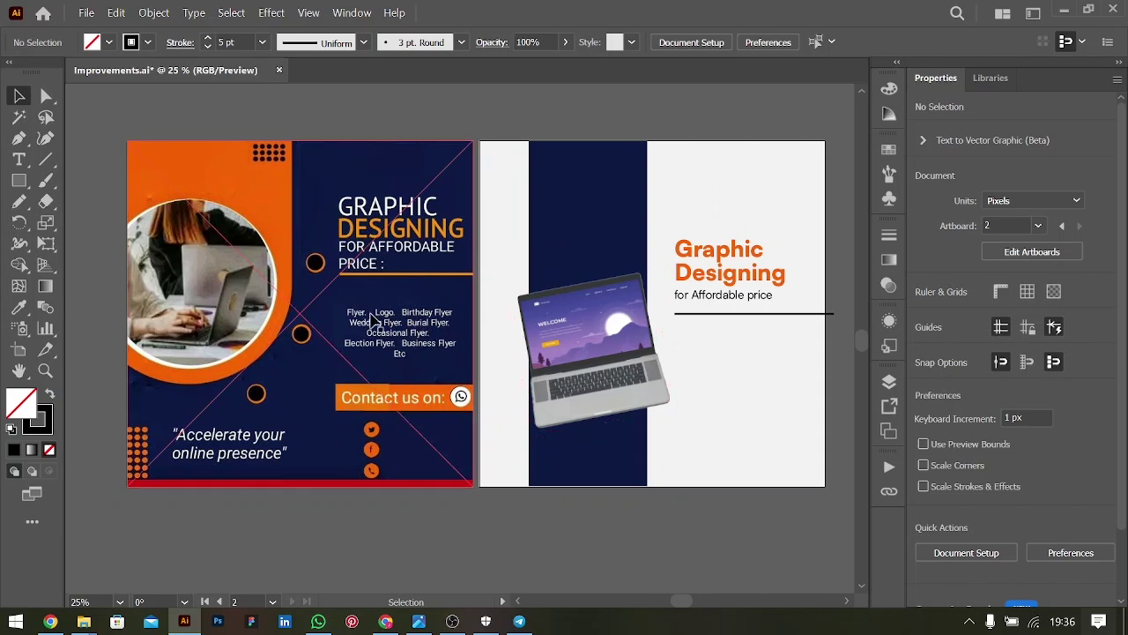
left_click_drag(731, 303, 731, 345)
double_click(731, 339)
key("ctrl+a")
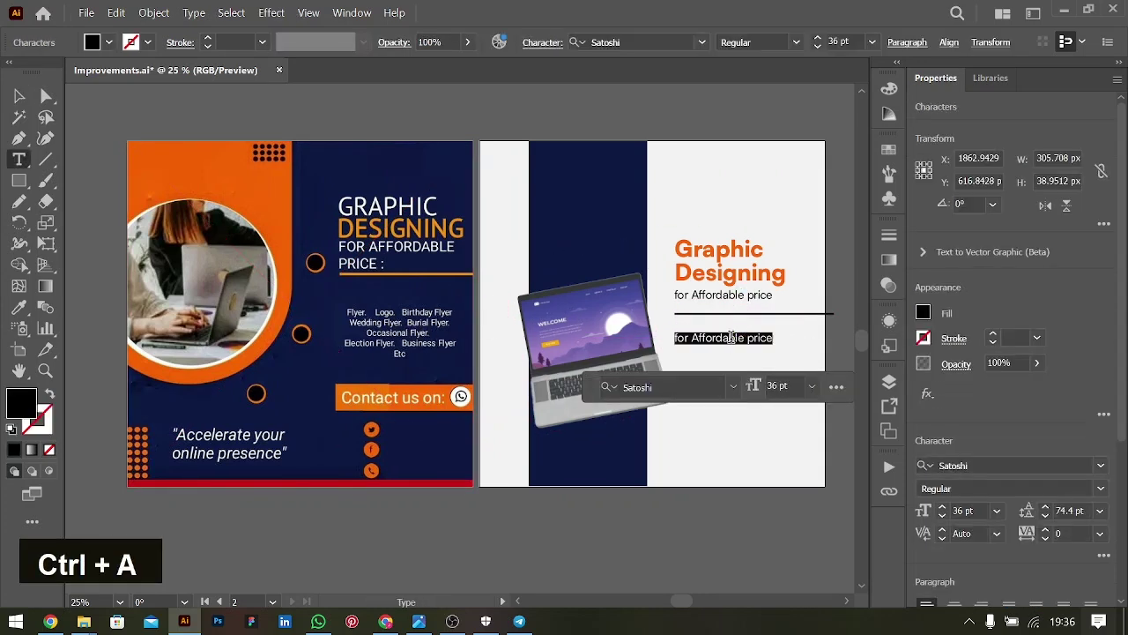
type("Flyer |")
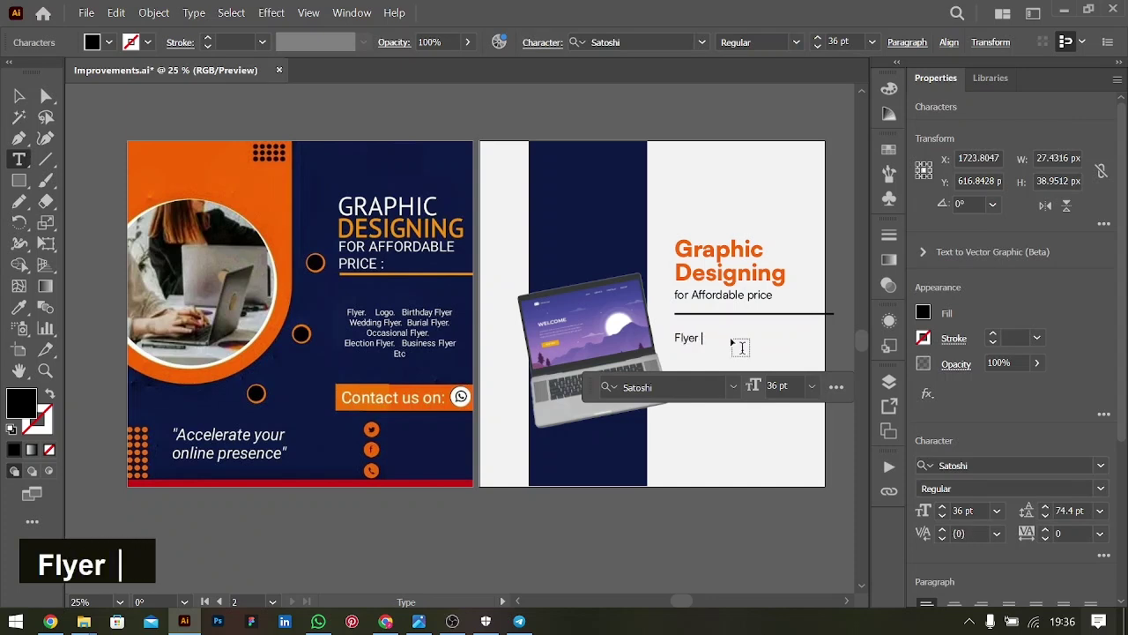
key("BackSpace")
type("s")
key("Return")
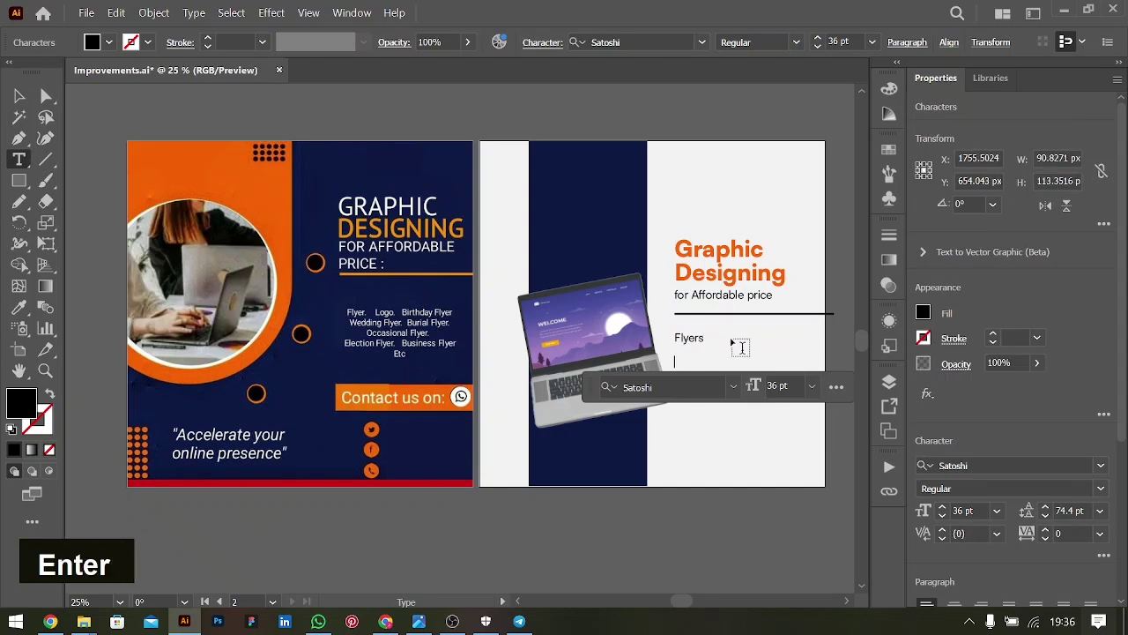
type("Logo")
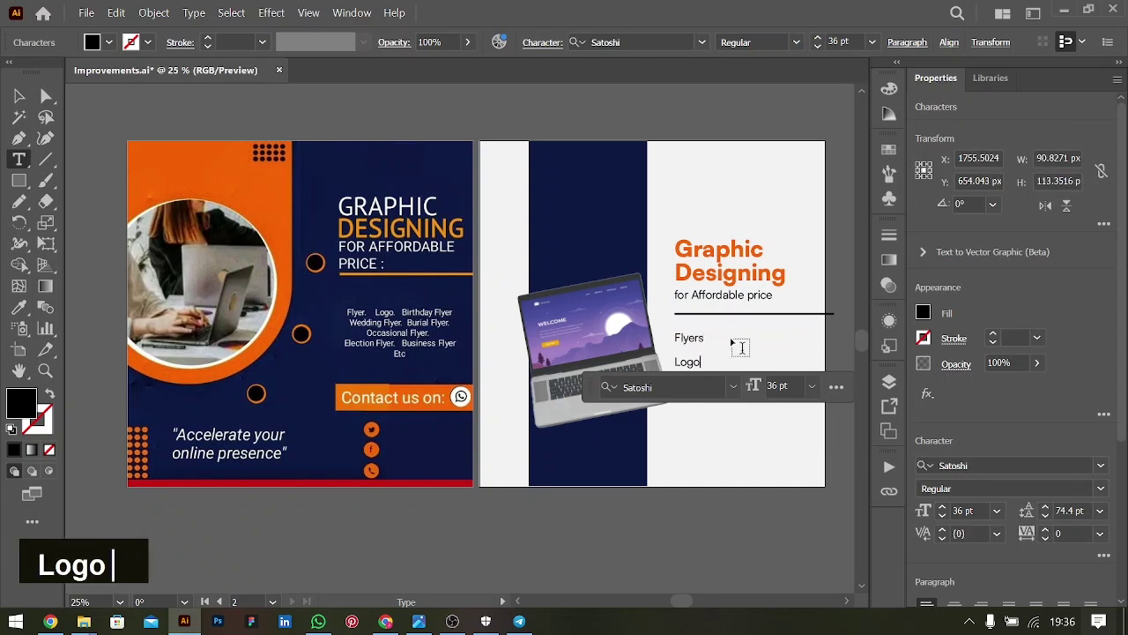
key("Return")
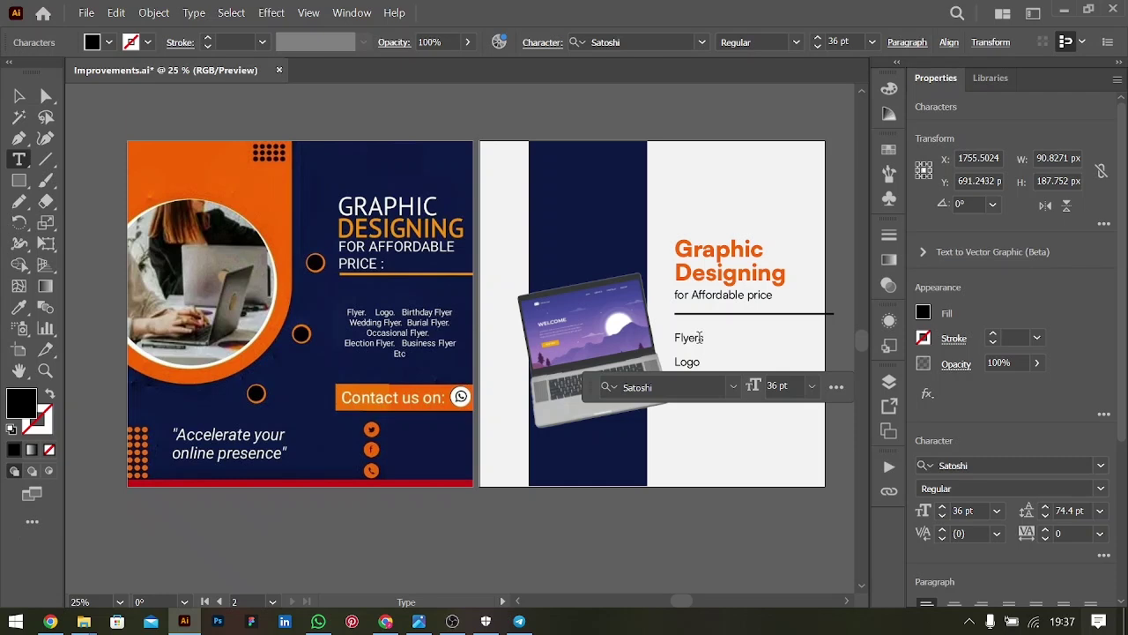
Step: Set the list's leading to Auto and add an 'Other Design Related' line
key("ctrl+a")
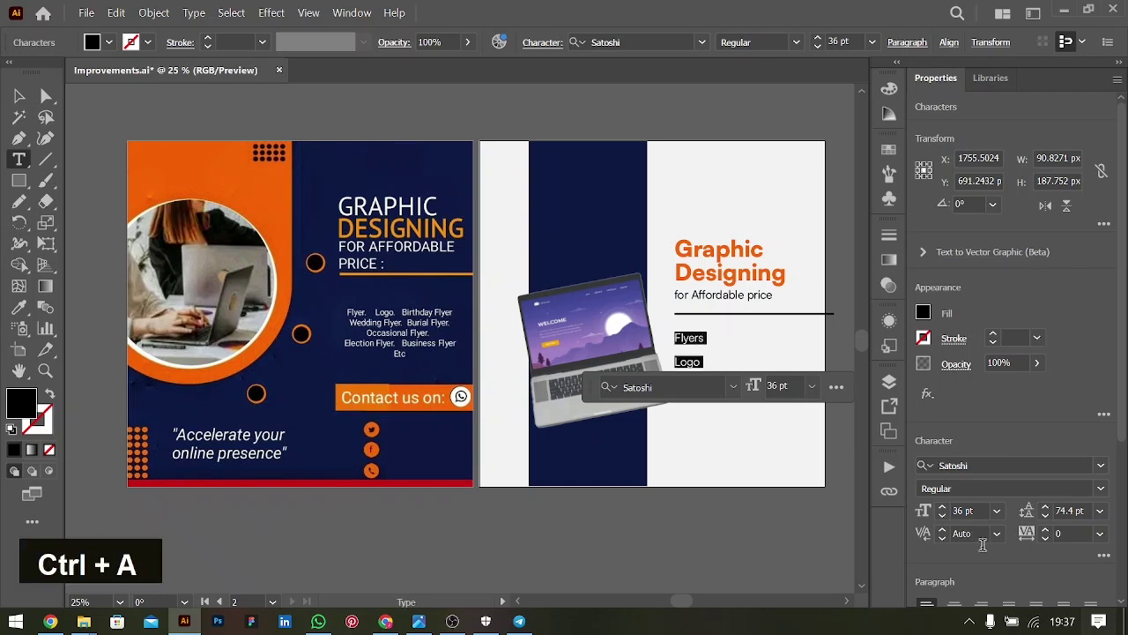
left_click(1100, 511)
left_click(1070, 196)
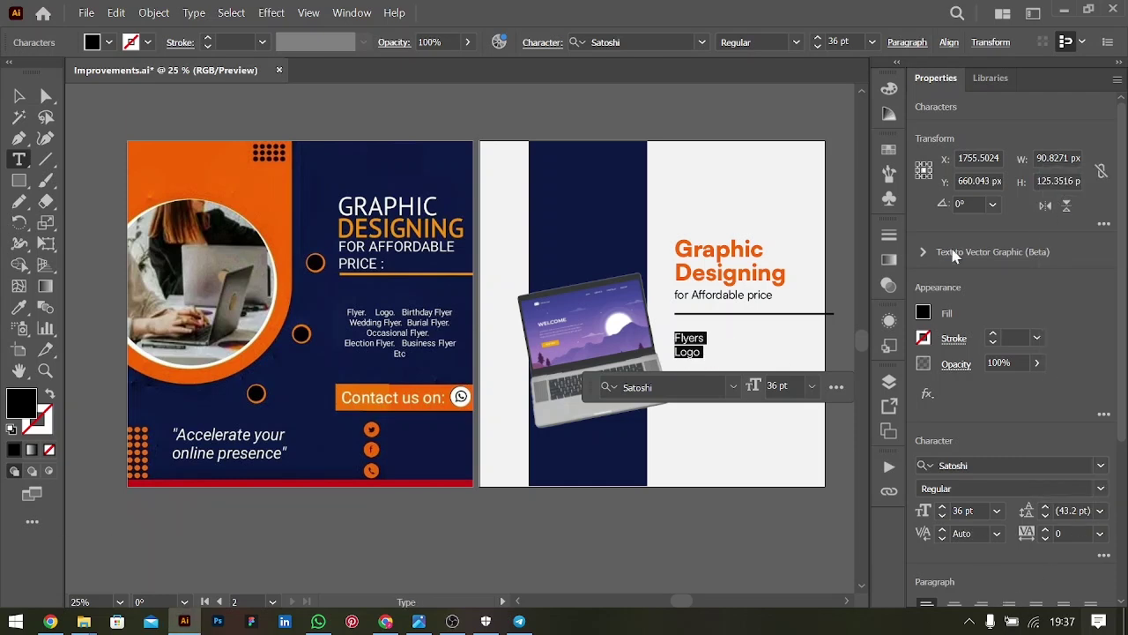
key("Down")
key("Down")
key("Down")
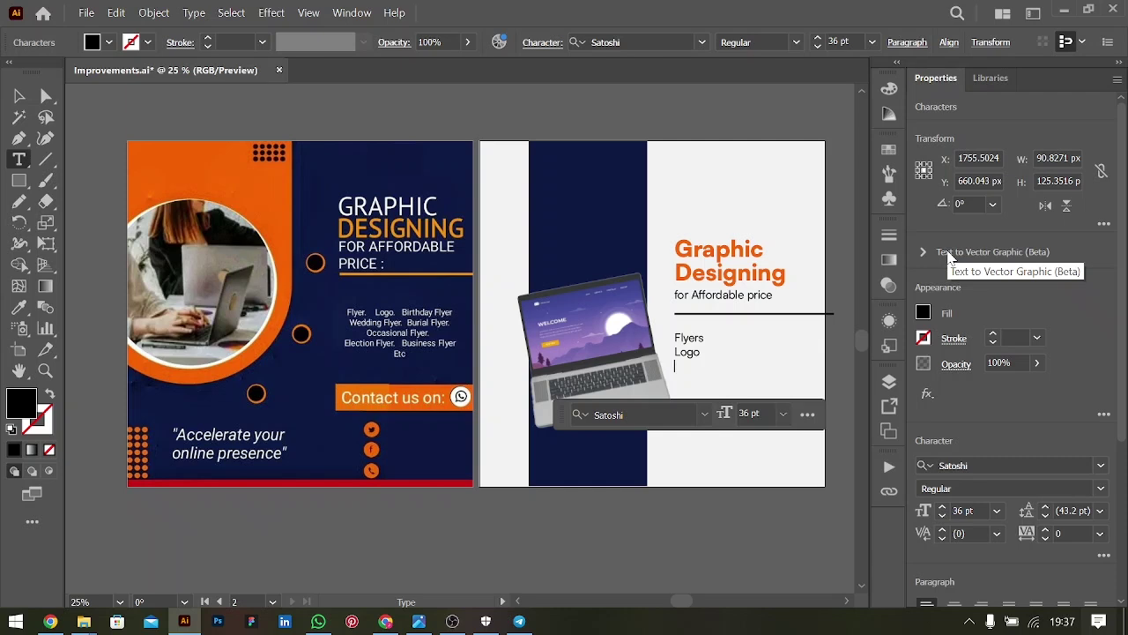
key("shift")
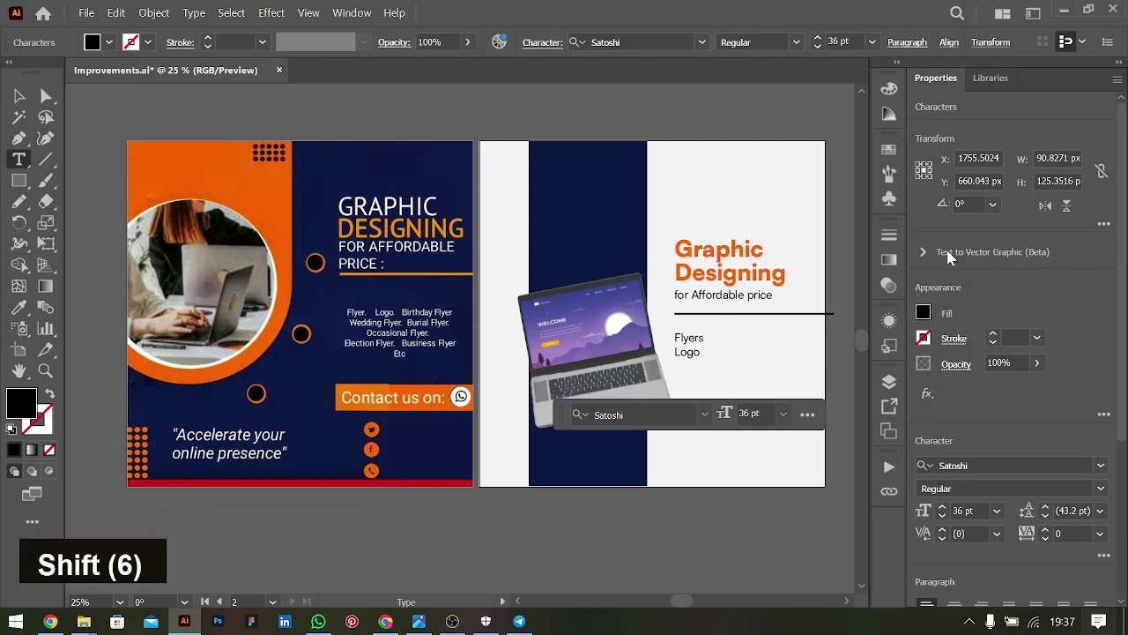
type("O")
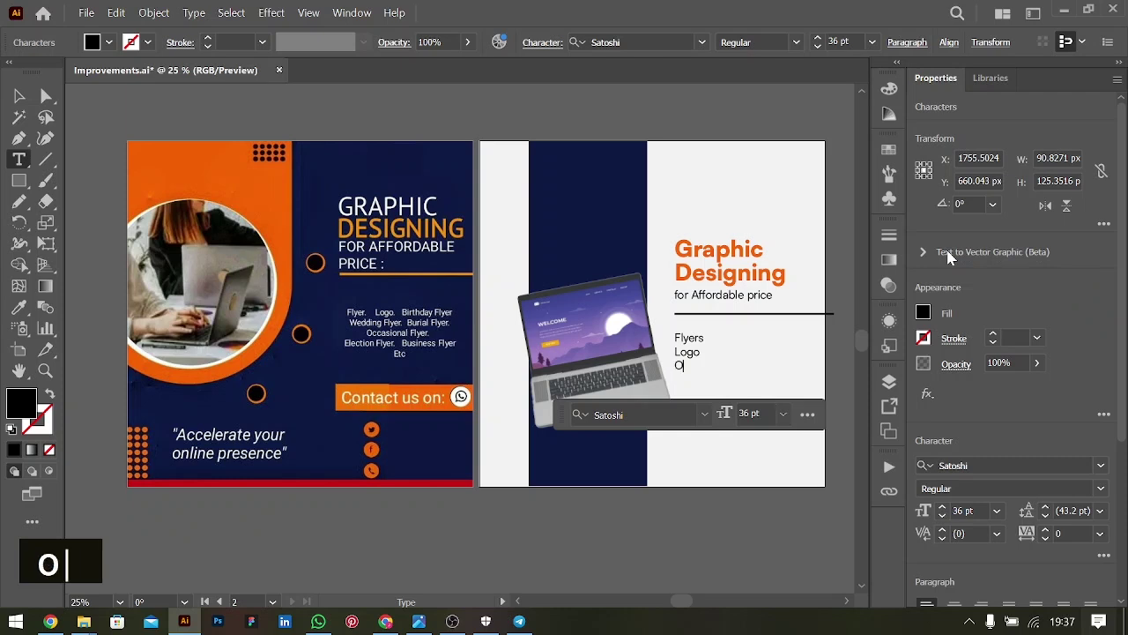
type("ther Desig")
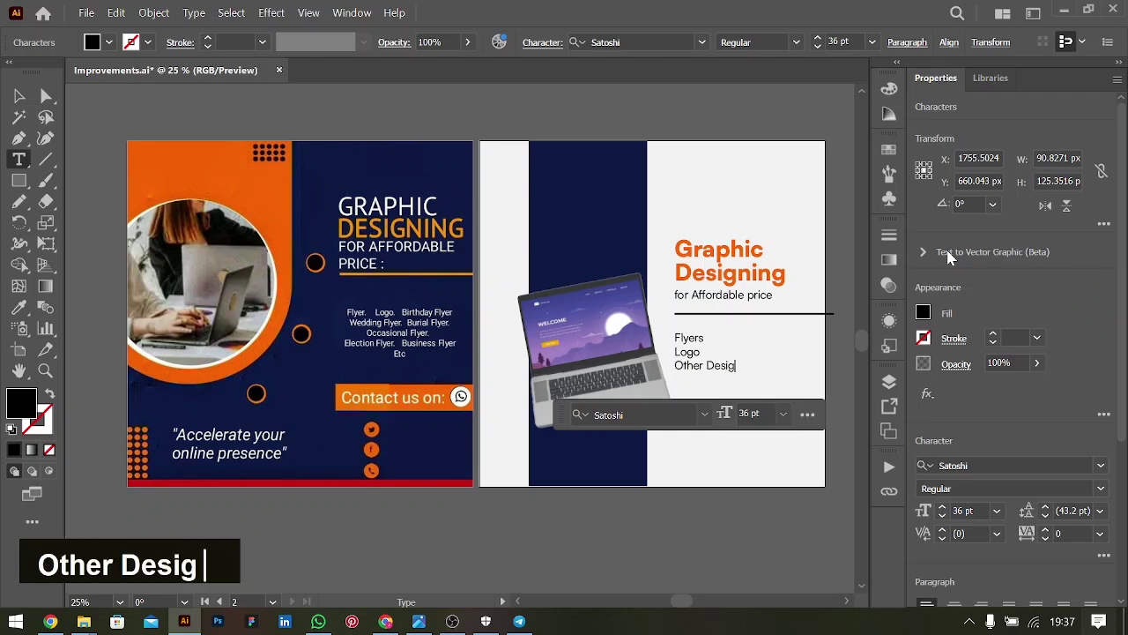
type("n Related")
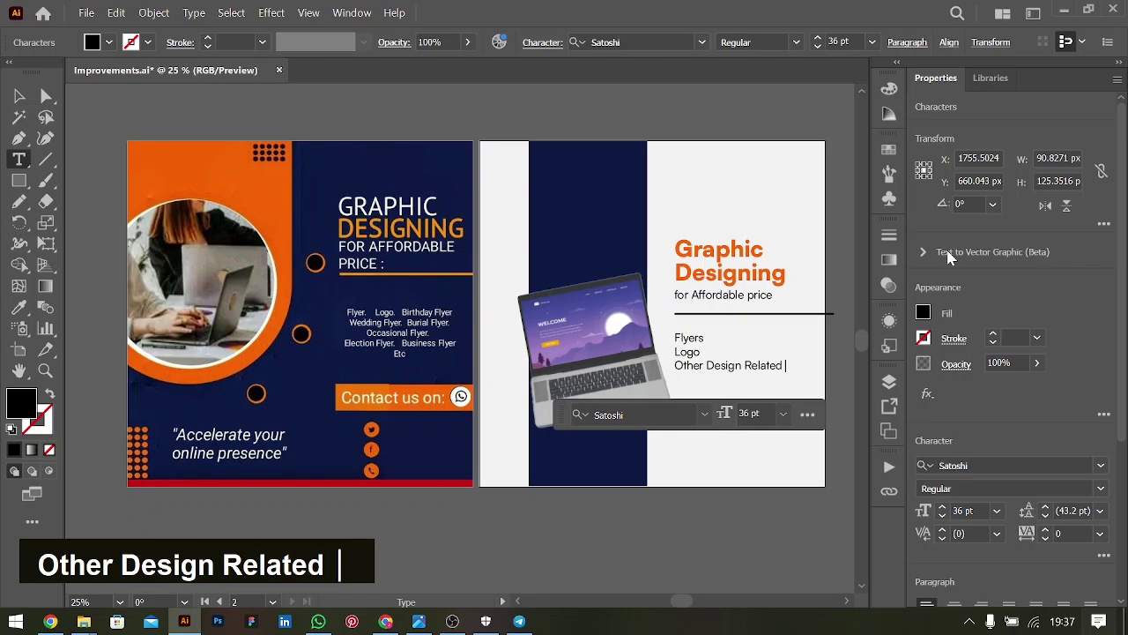
key("BackSpace")
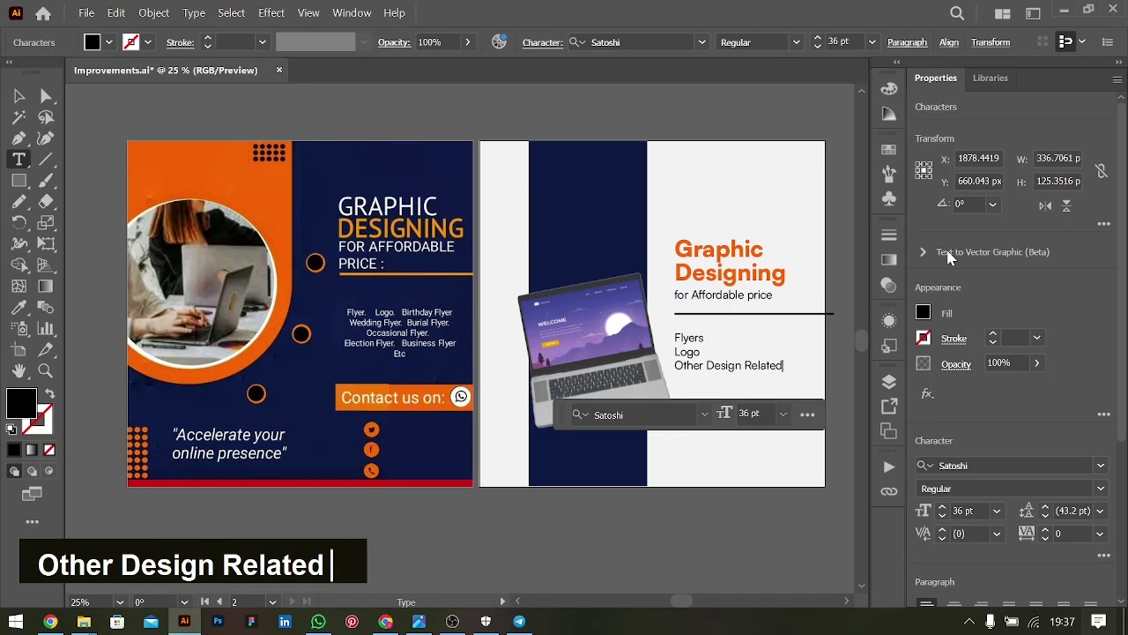
Step: Replace that line with Magazines and apply bullets to the whole list
key("ctrl+shift+Left")
key("ctrl+shift+Left")
key("ctrl+shift+Left")
key("Right")
key("shift+Up")
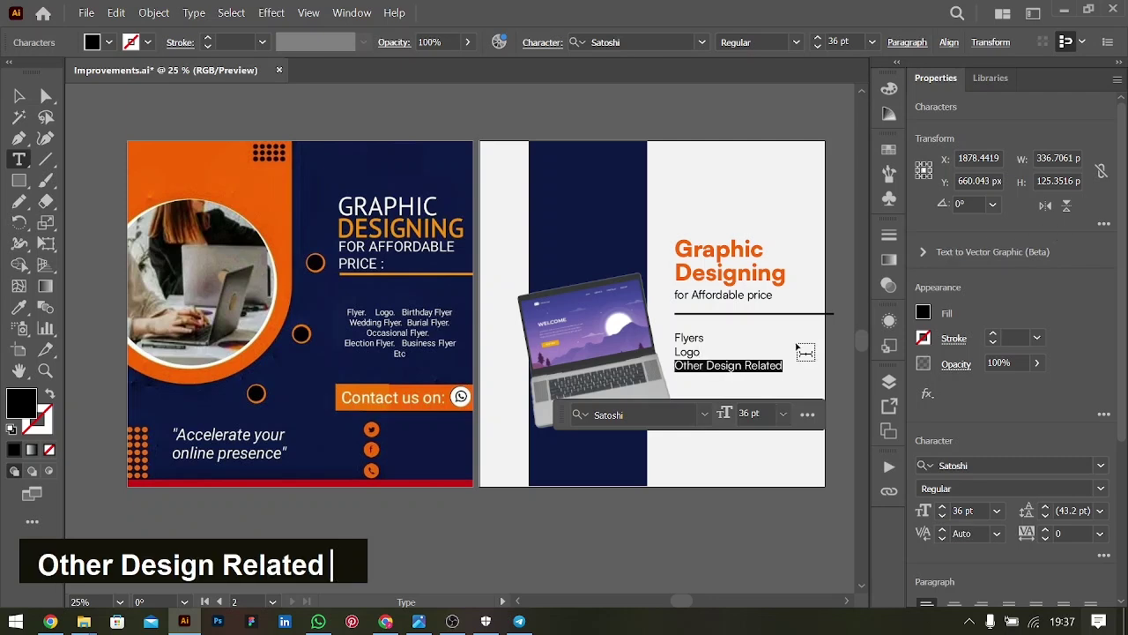
type("Magazines")
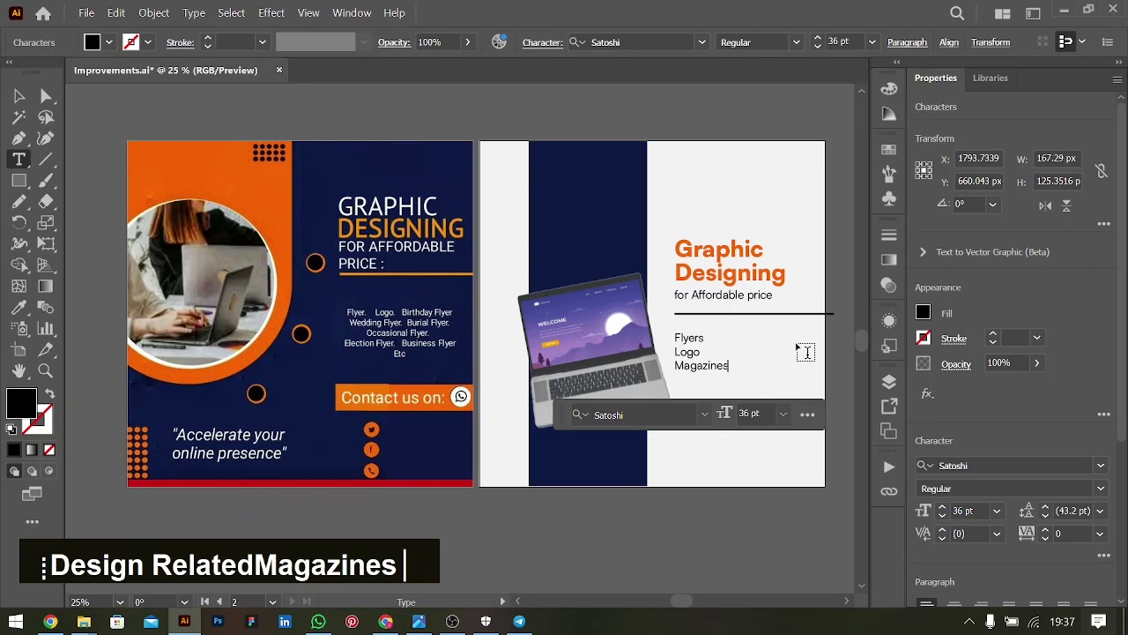
key("ctrl+a")
scroll(1126, 575, "down", 3)
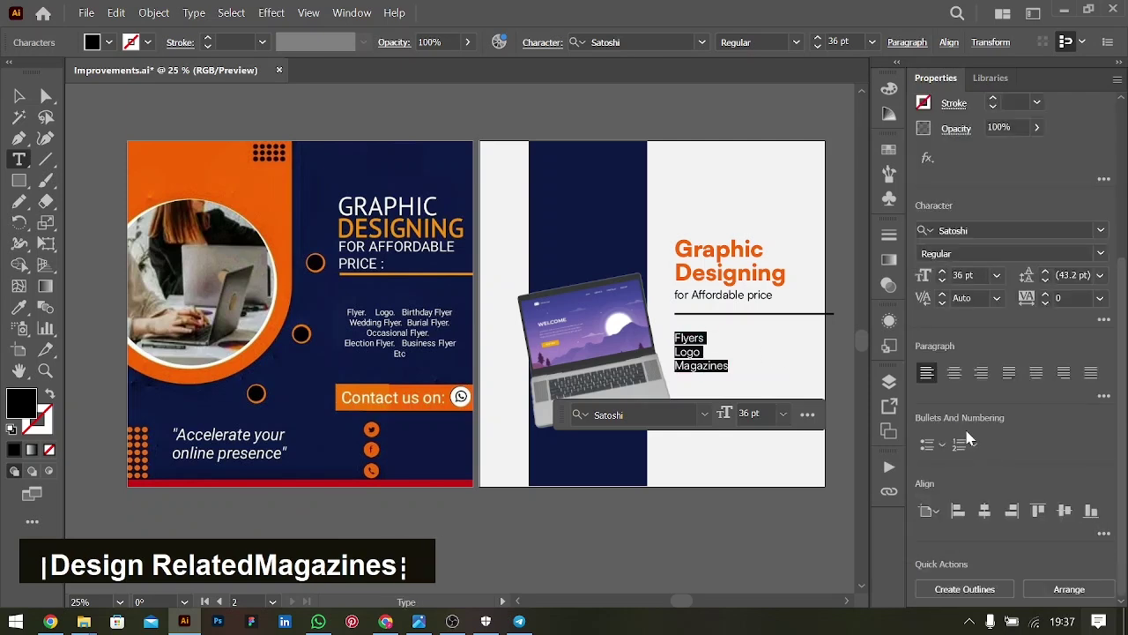
left_click(930, 448)
Step: Exit text editing and nudge the bulleted list frame into place
key("Escape")
key("Up")
key("Up")
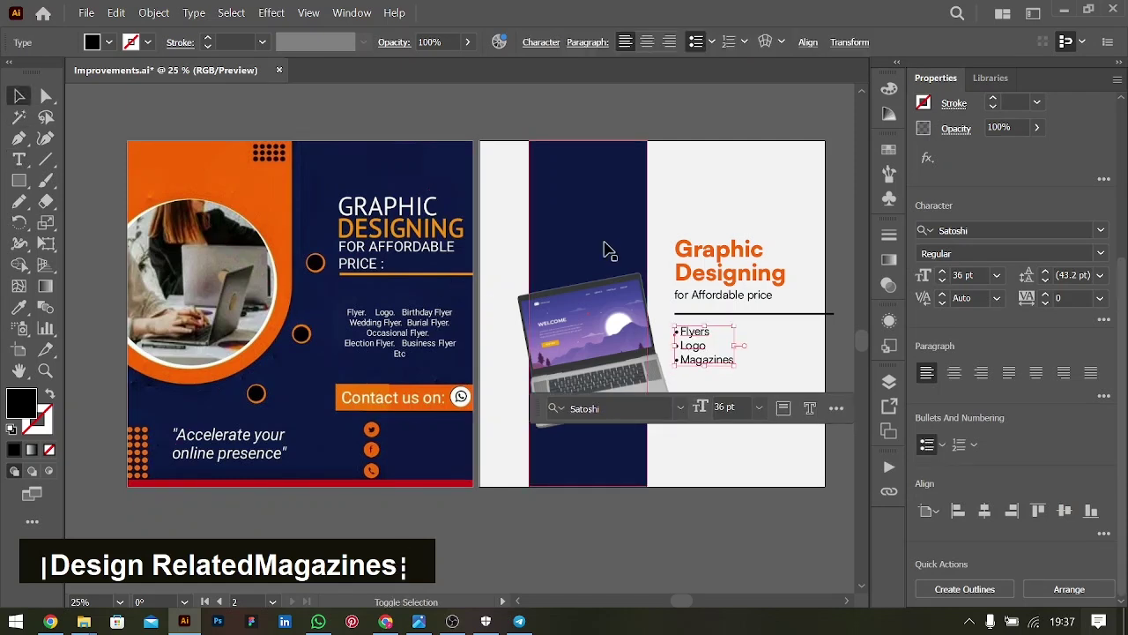
key("Down")
left_click(836, 328)
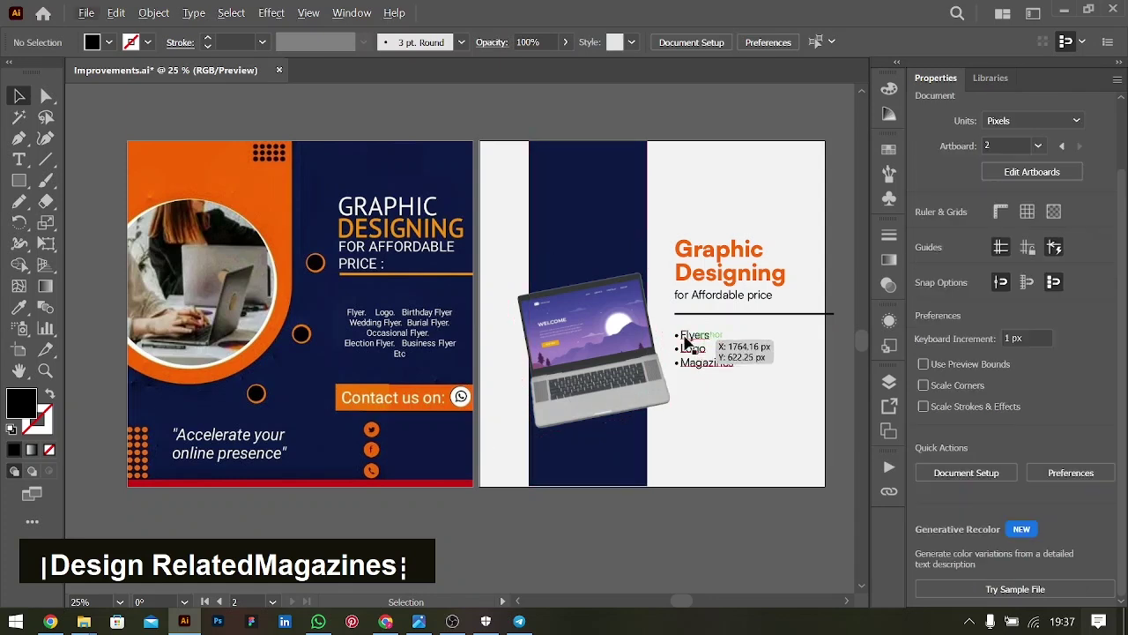
Step: Reposition the laptop slightly higher and duplicate the bulleted list below the original
left_click(619, 333)
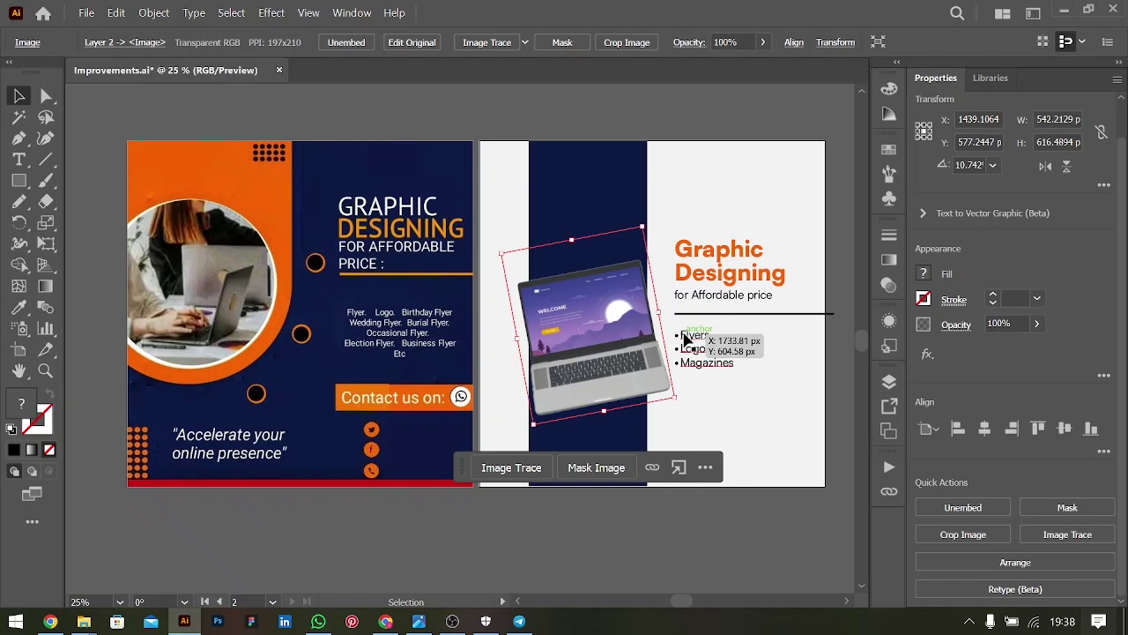
left_click(663, 152)
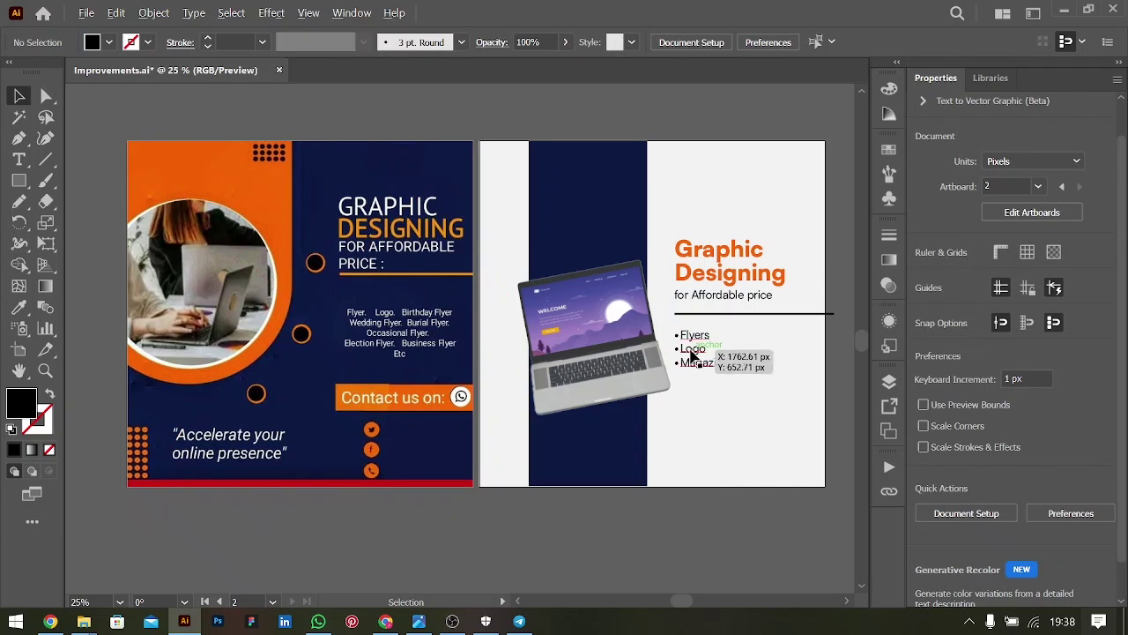
left_click_drag(692, 352, 697, 411, "alt")
Step: Retype the copied list as a single 'Contacts Us' line and remove its bullet
double_click(694, 411)
key("ctrl+a")
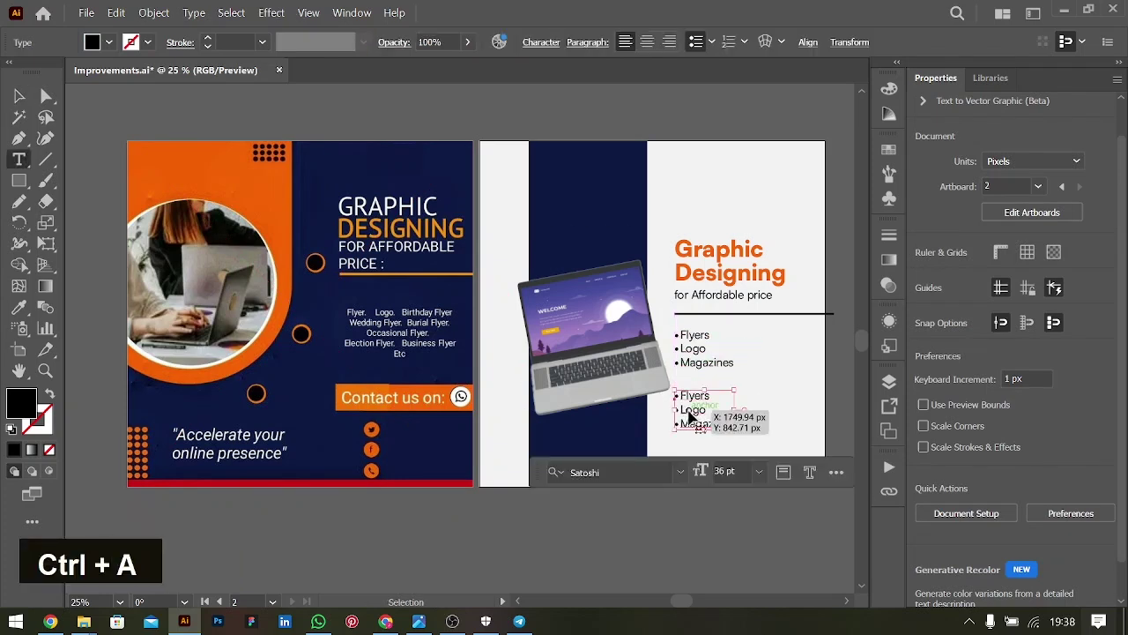
type("COntacts")
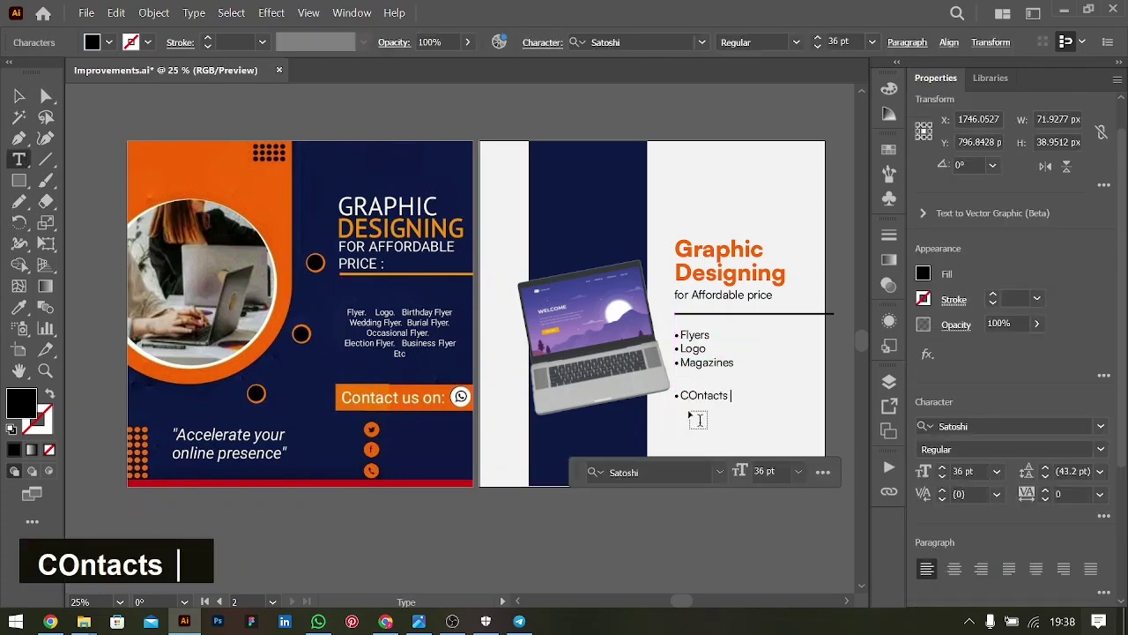
key("Home")
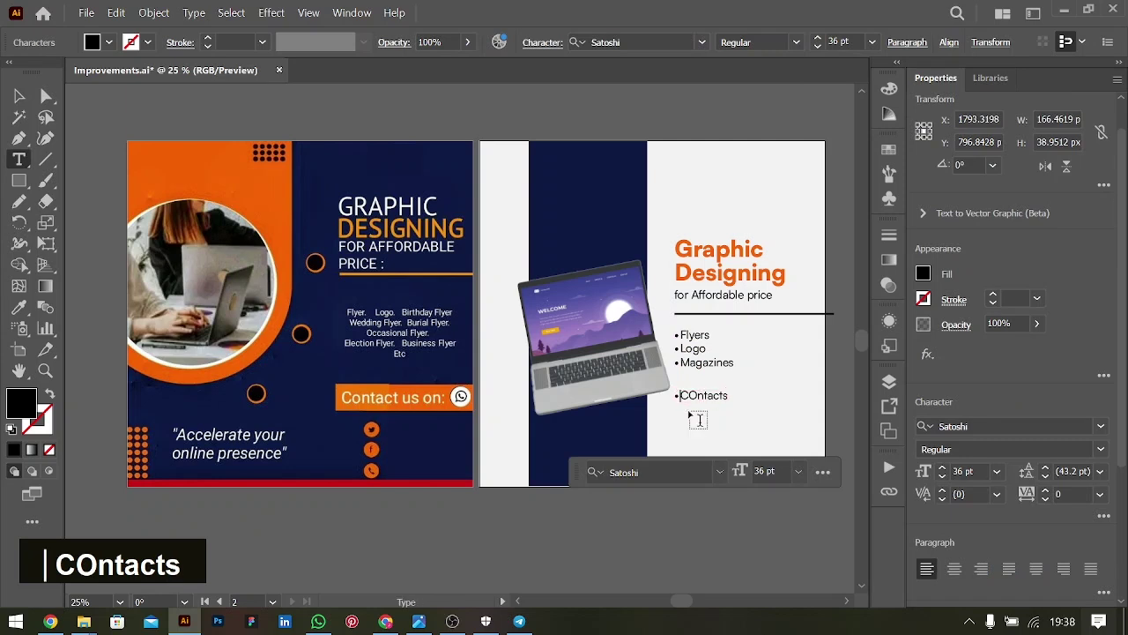
key("Delete")
key("Delete")
type("Co")
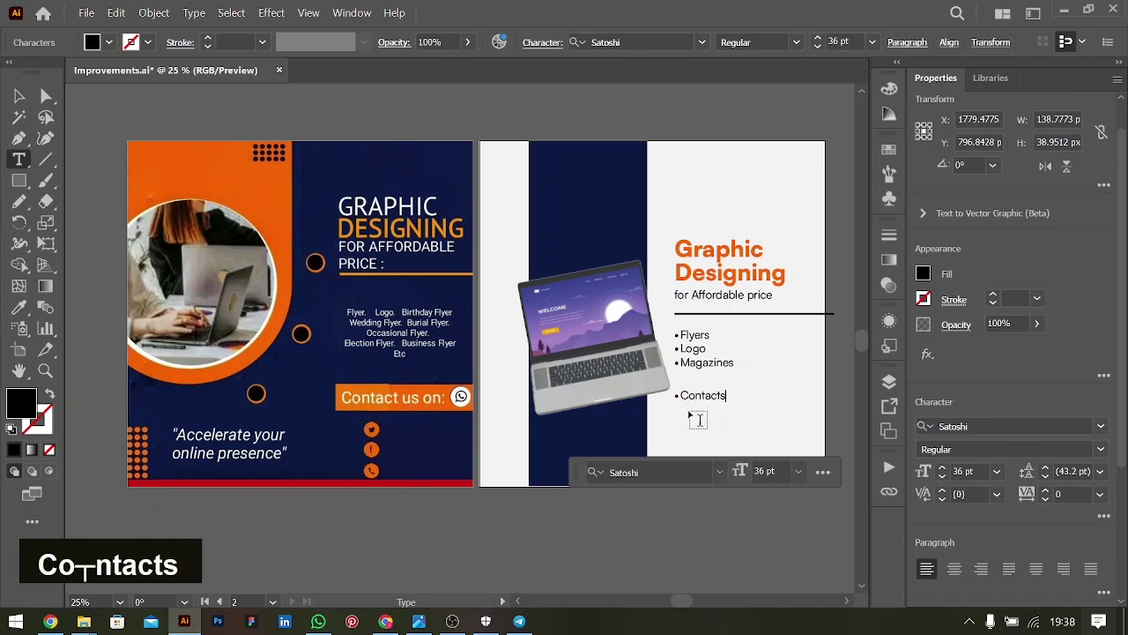
type(" Us")
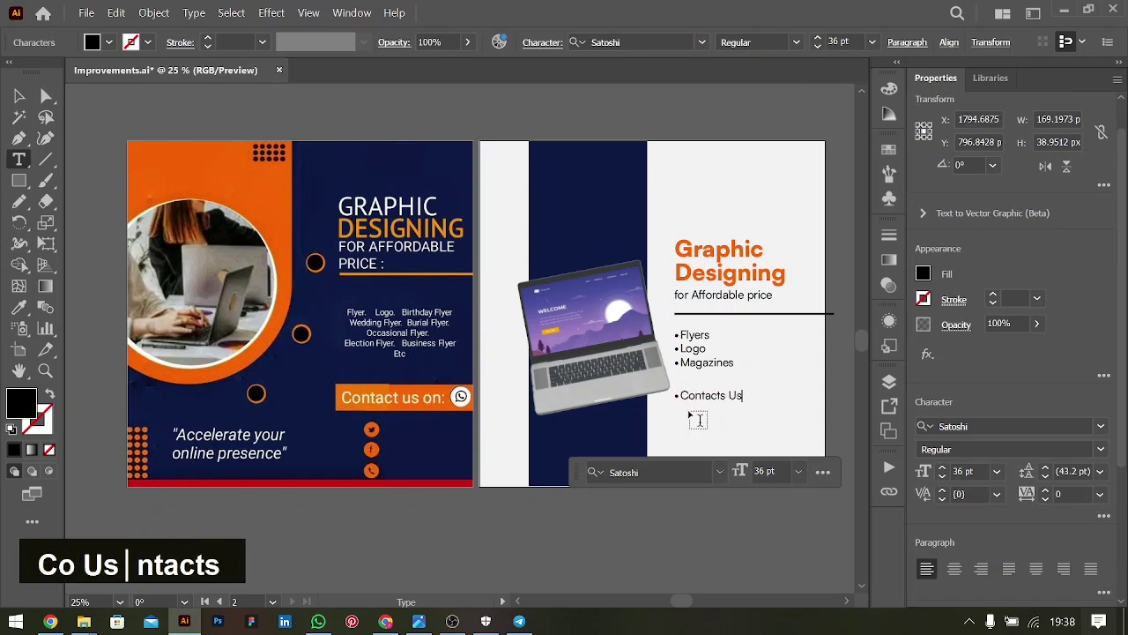
key("ctrl+a")
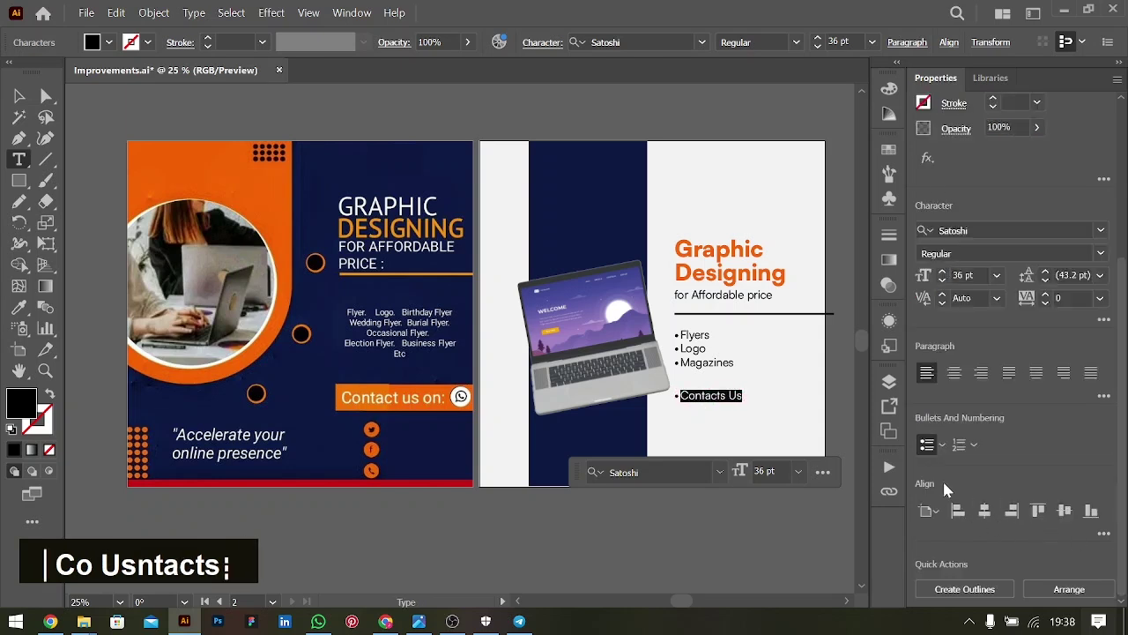
left_click(927, 445)
key("Right")
key("Return")
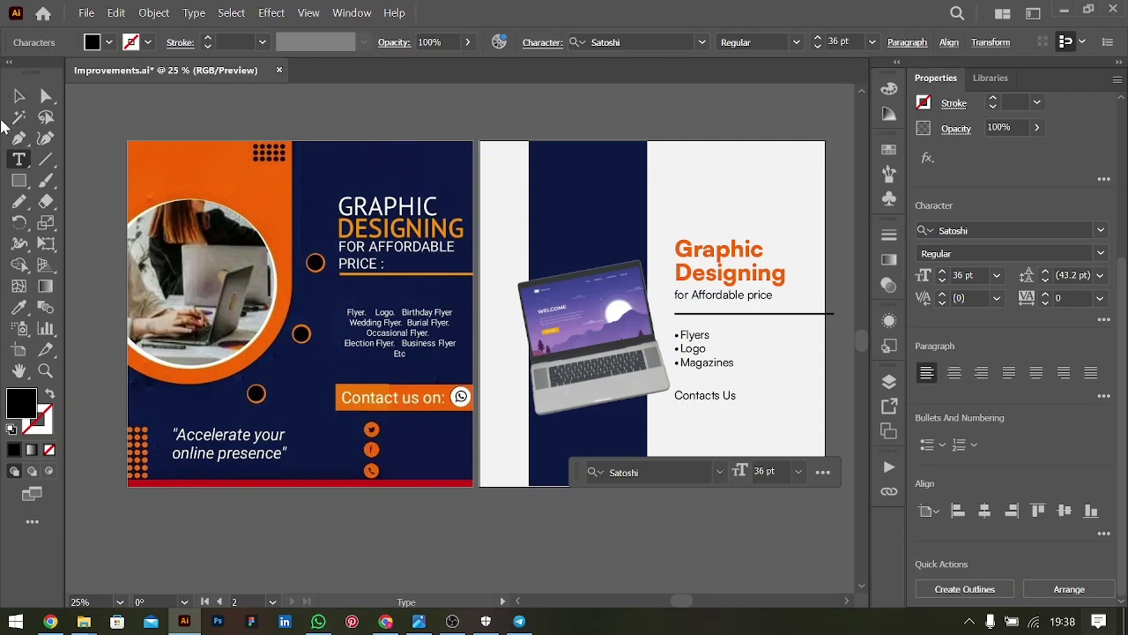
left_click(19, 95)
Step: Show Layer 1, hide Layer 2, and select the Instagram, Twitter and YouTube icons
left_click(891, 386)
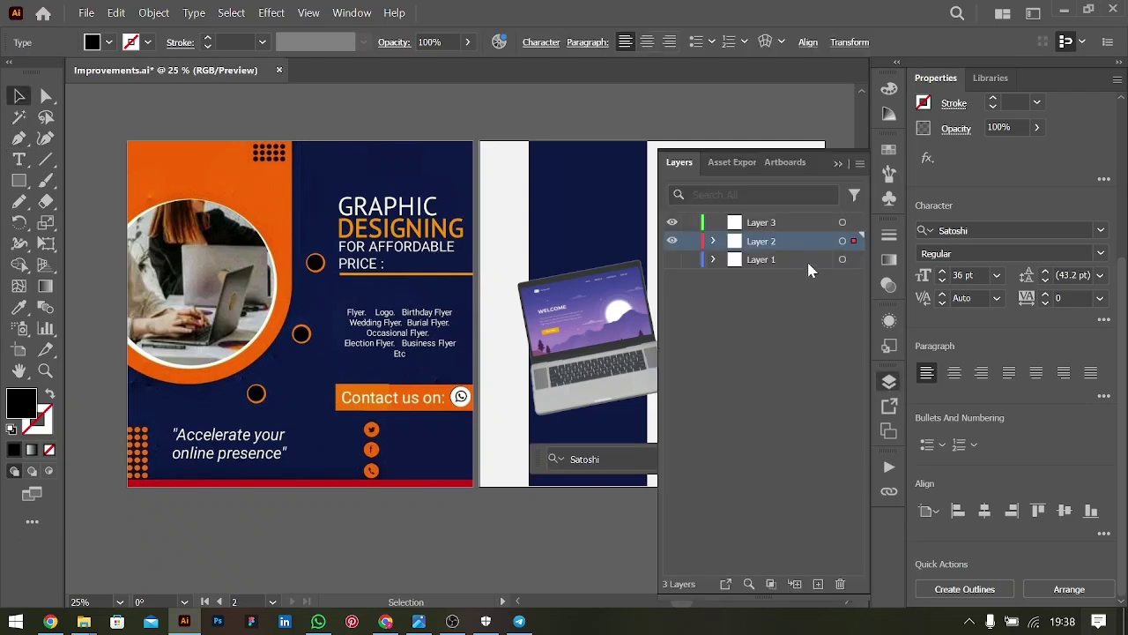
left_click(671, 261)
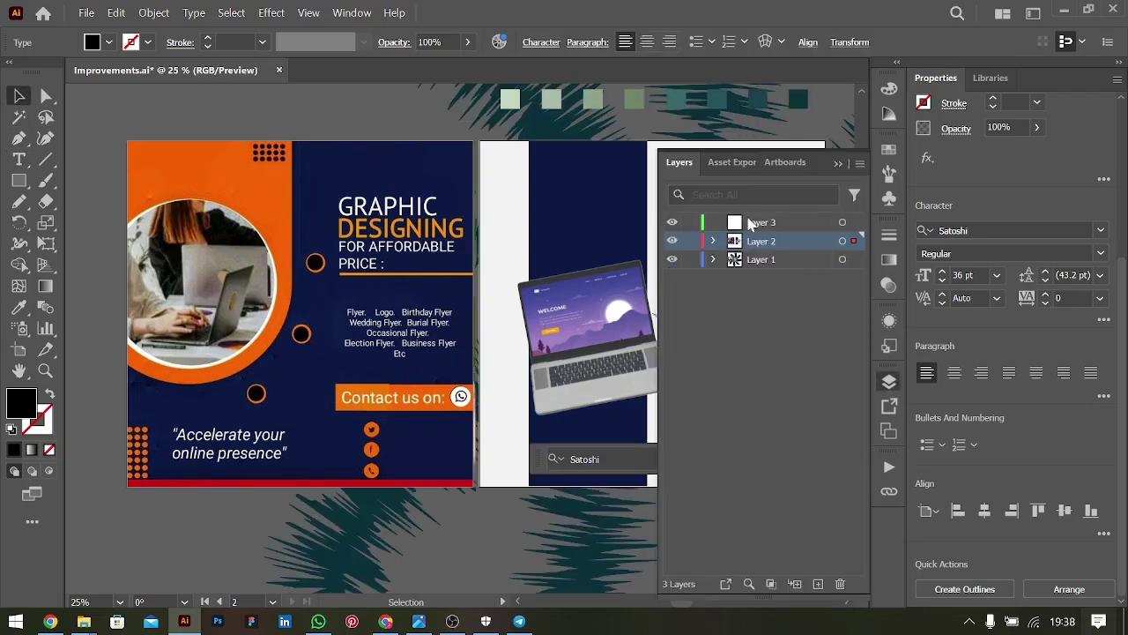
left_click(516, 344)
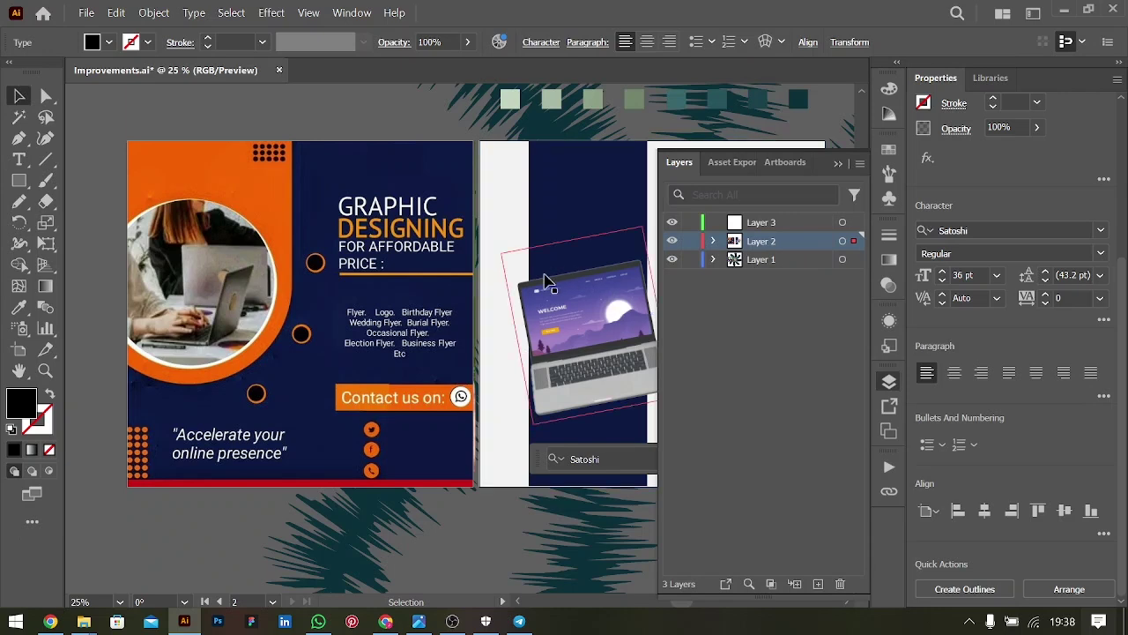
left_click(672, 241)
scroll(437, 432, "right", 5)
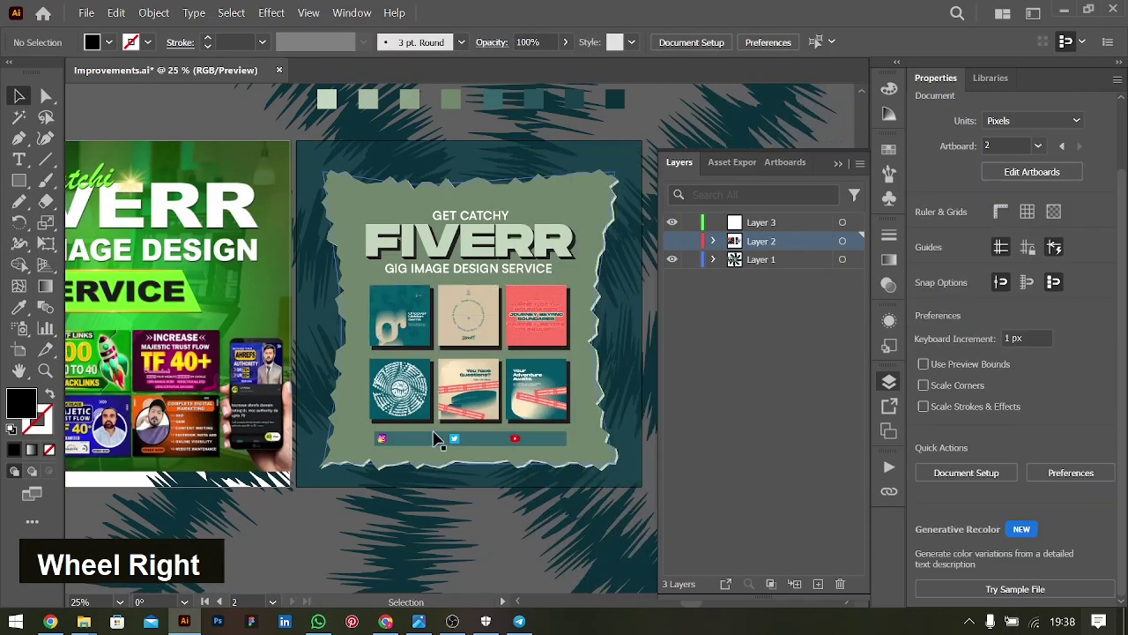
left_click(381, 438)
left_click(454, 438, "shift")
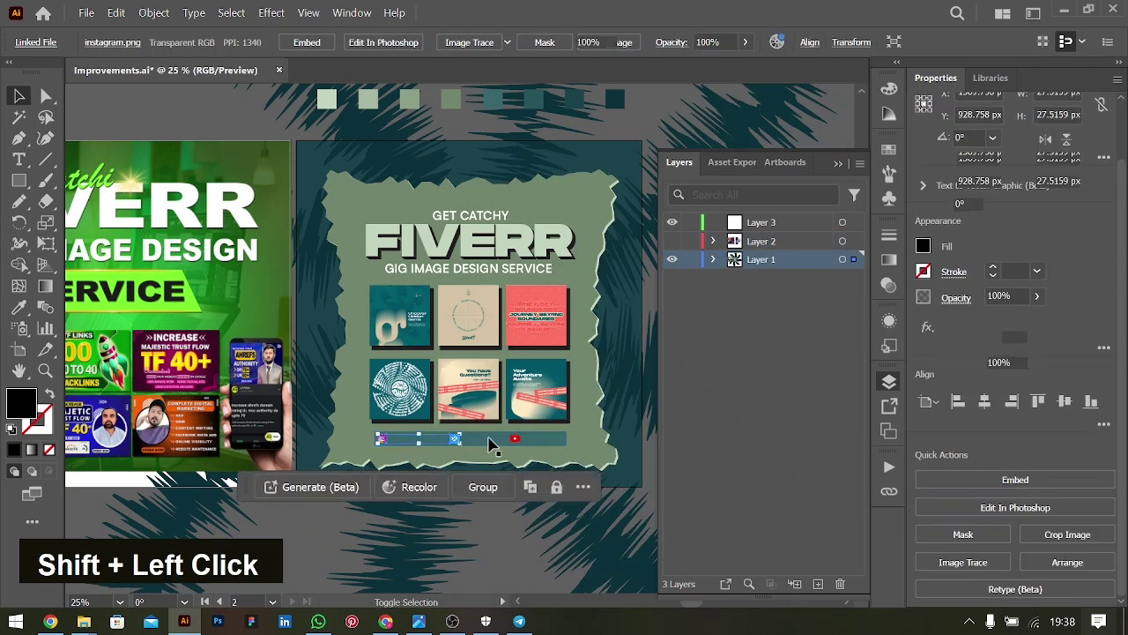
left_click(515, 438, "shift")
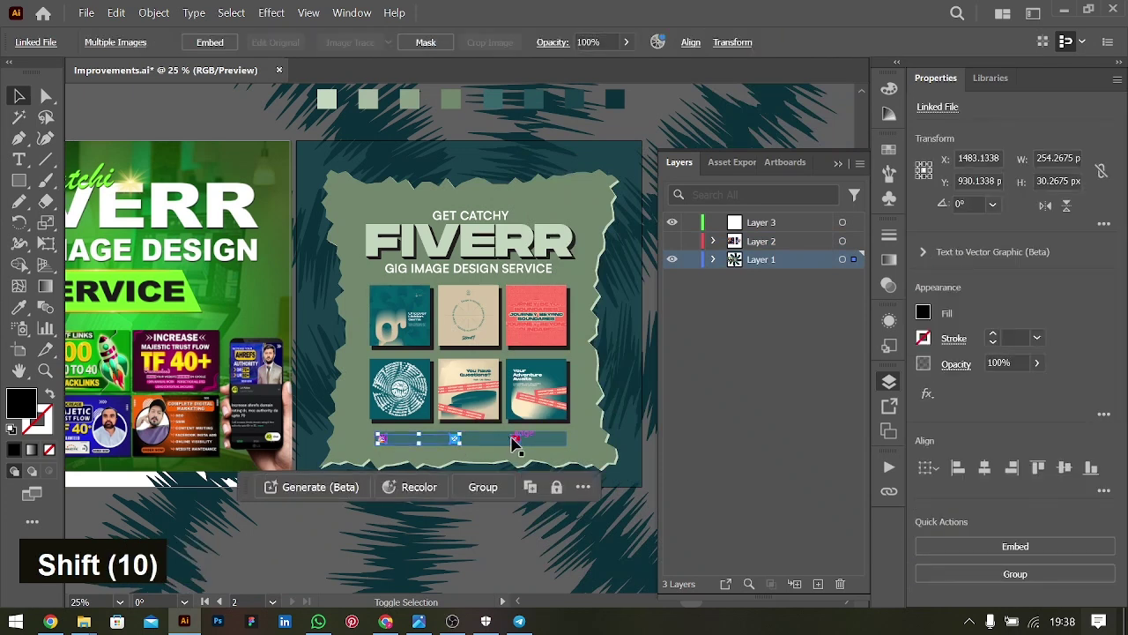
left_click(853, 261, "alt")
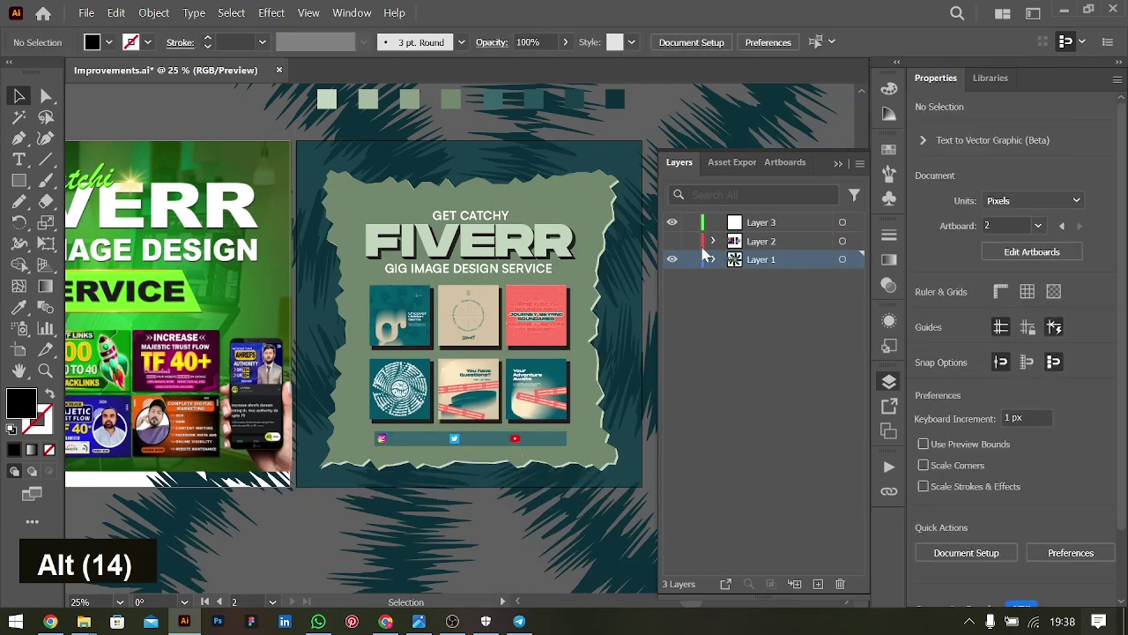
Step: Hide the Fiverr design layer and stack the YouTube and Twitter icons under Contacts Us
left_click(671, 265)
scroll(817, 160, "left", 3)
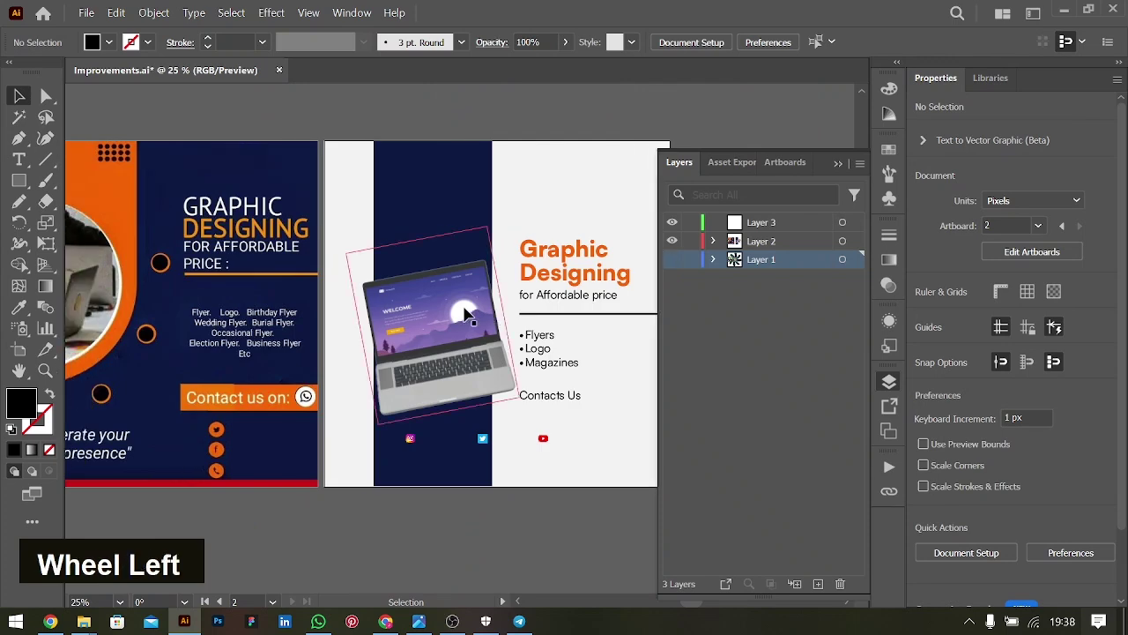
left_click(838, 163)
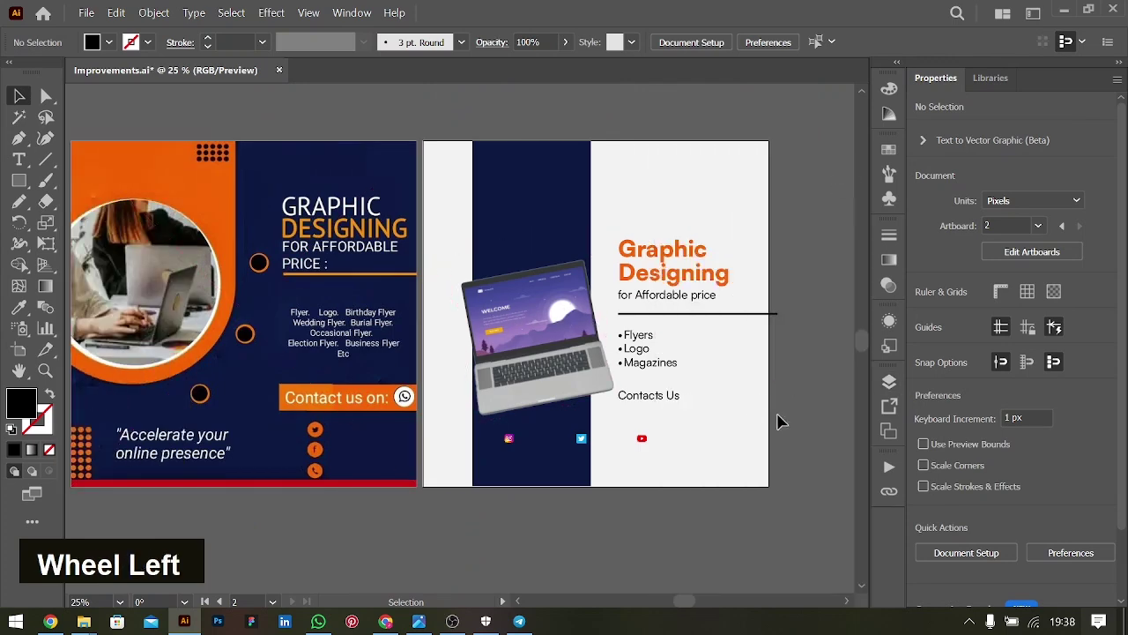
left_click_drag(648, 448, 625, 430)
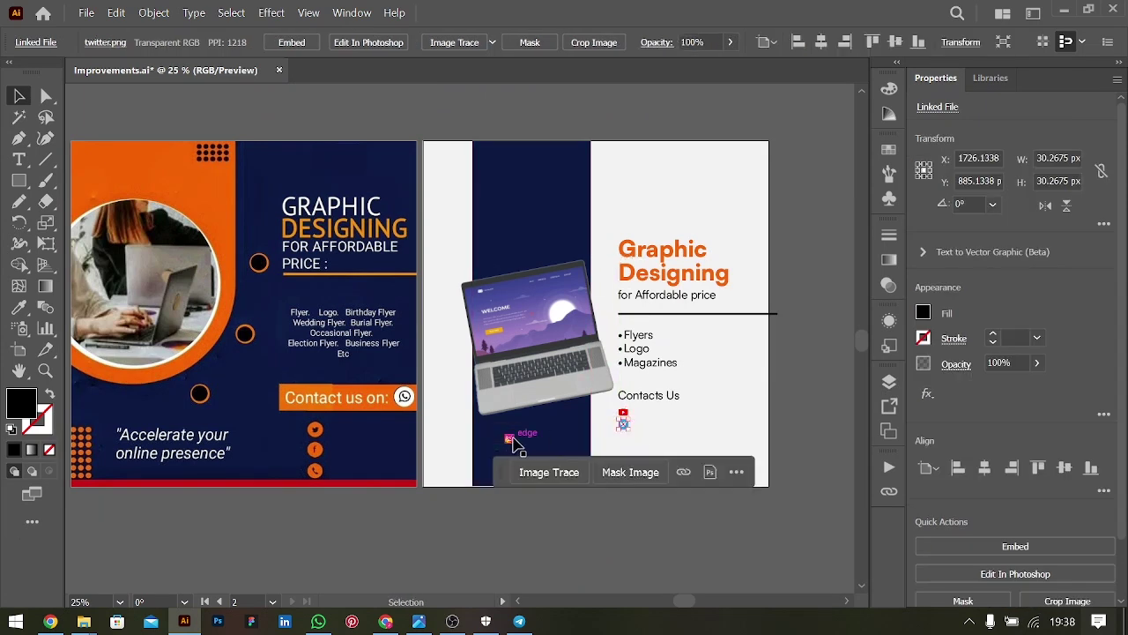
left_click_drag(513, 447, 628, 447)
key("ctrl+equal")
key("ctrl+equal")
Step: Place a copy of Contacts Us beside the YouTube icon
left_click_drag(534, 265, 560, 285)
key("Left")
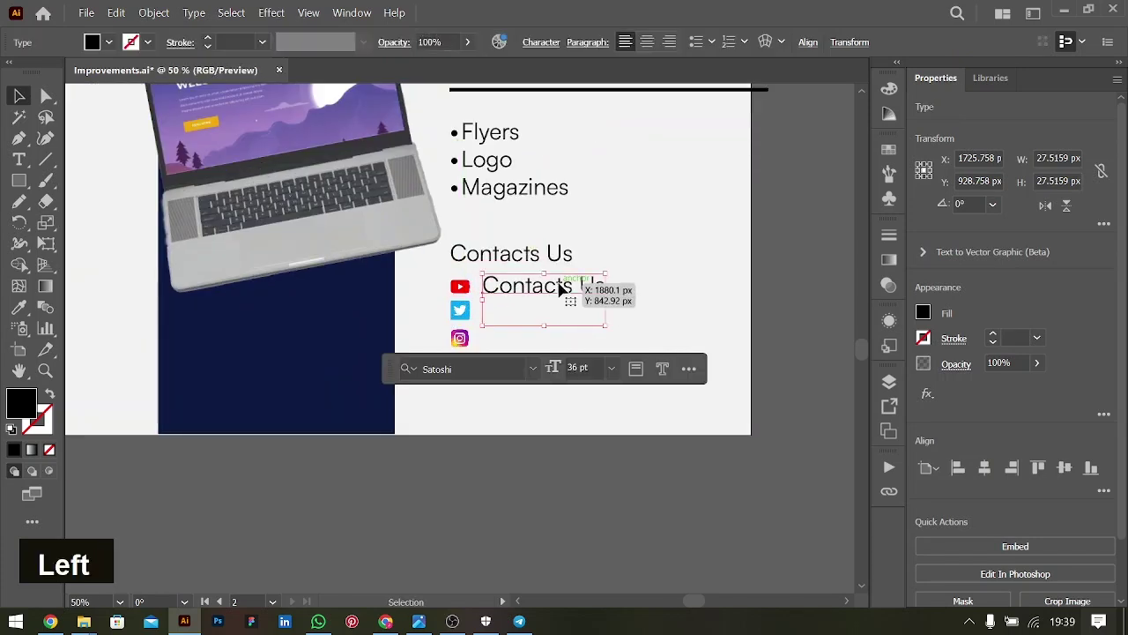
key("Down")
key("Down")
key("Left")
key("Down")
key("Left")
key("Left")
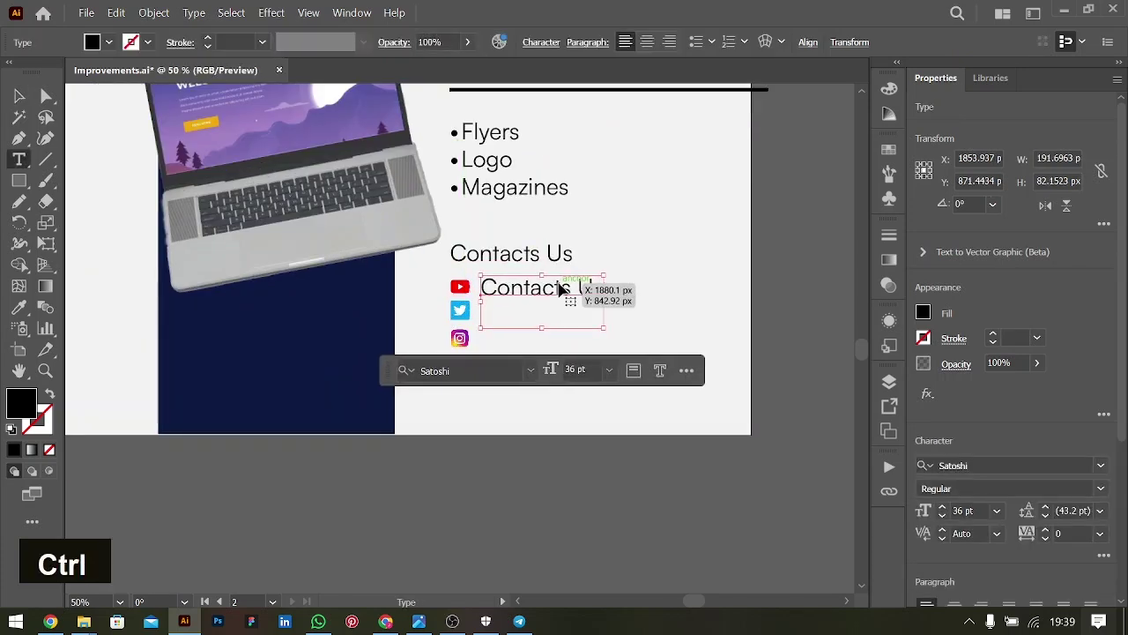
double_click(560, 288)
key("ctrl+a")
type("Redexigns")
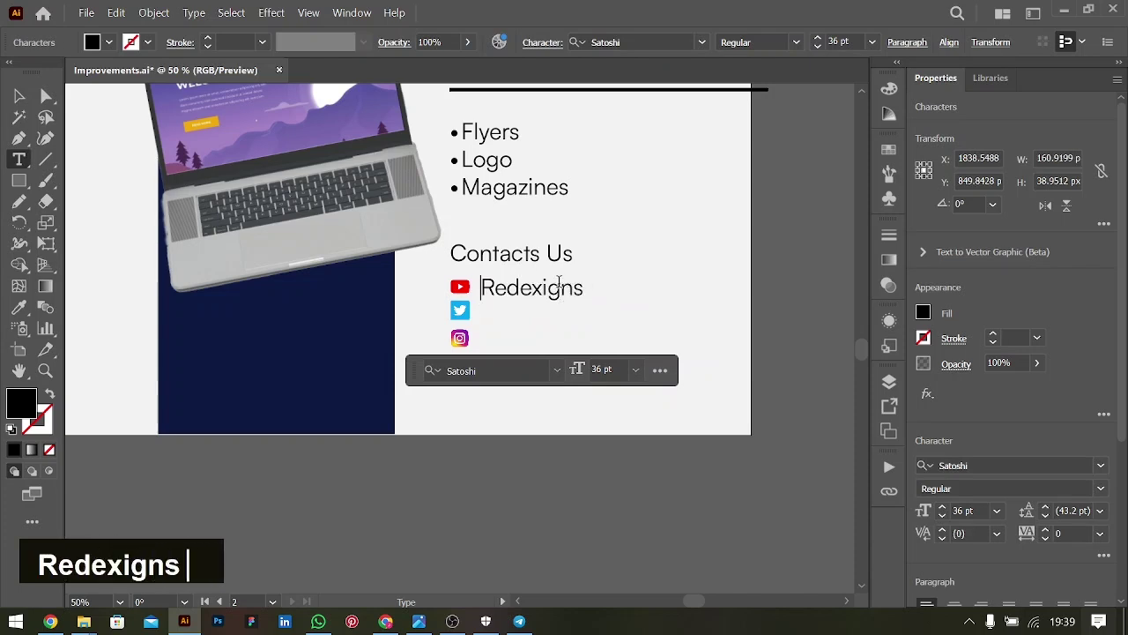
key("Delete")
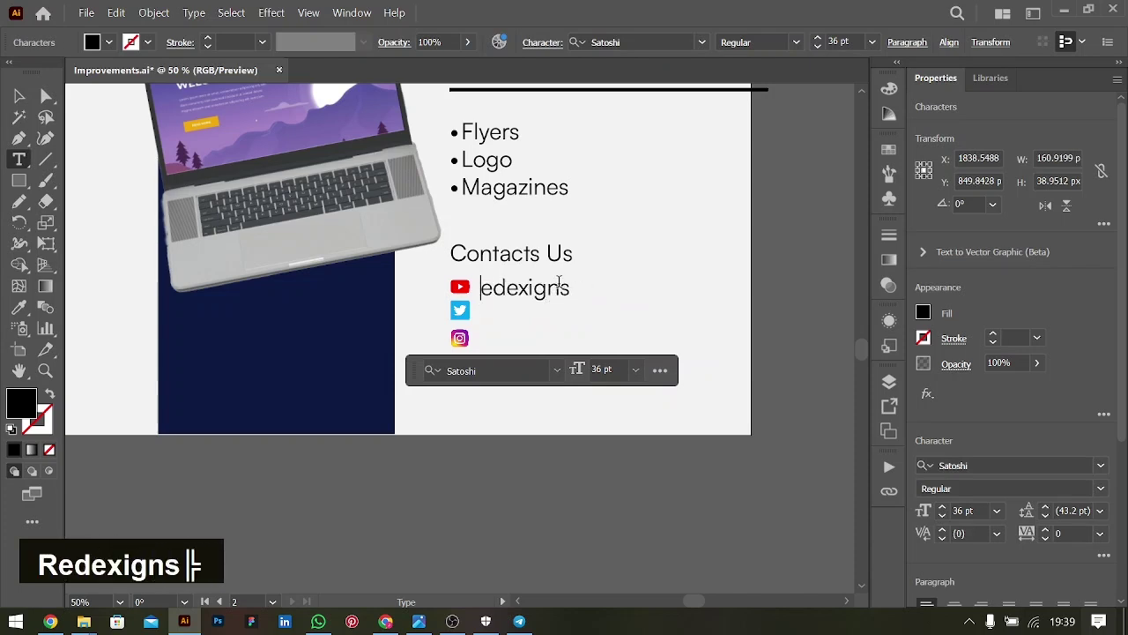
type("r")
type("@")
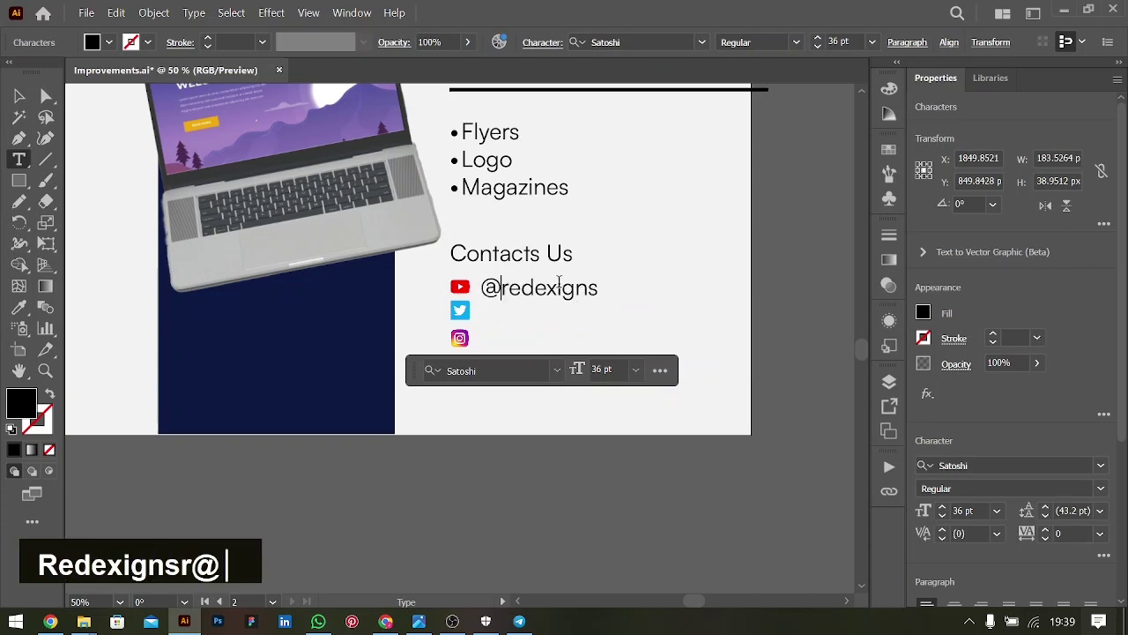
double_click(560, 291)
left_click(19, 96)
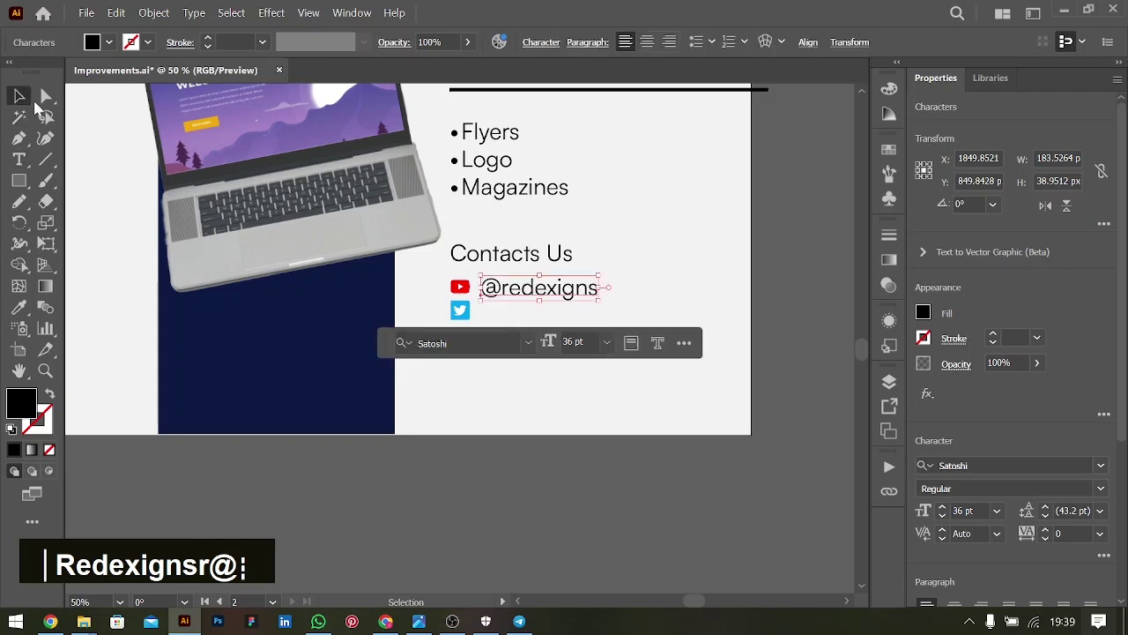
Step: Copy the handle beside the Twitter and Instagram icons and nudge those rows down
left_click_drag(591, 291, 587, 317)
key("ctrl+d")
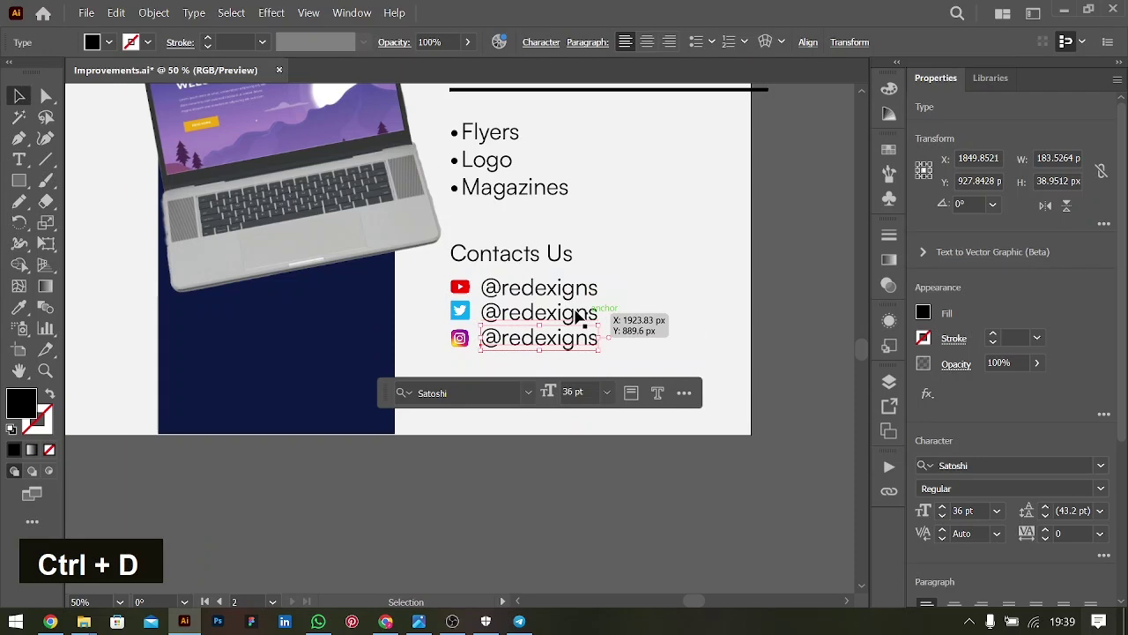
left_click(462, 342)
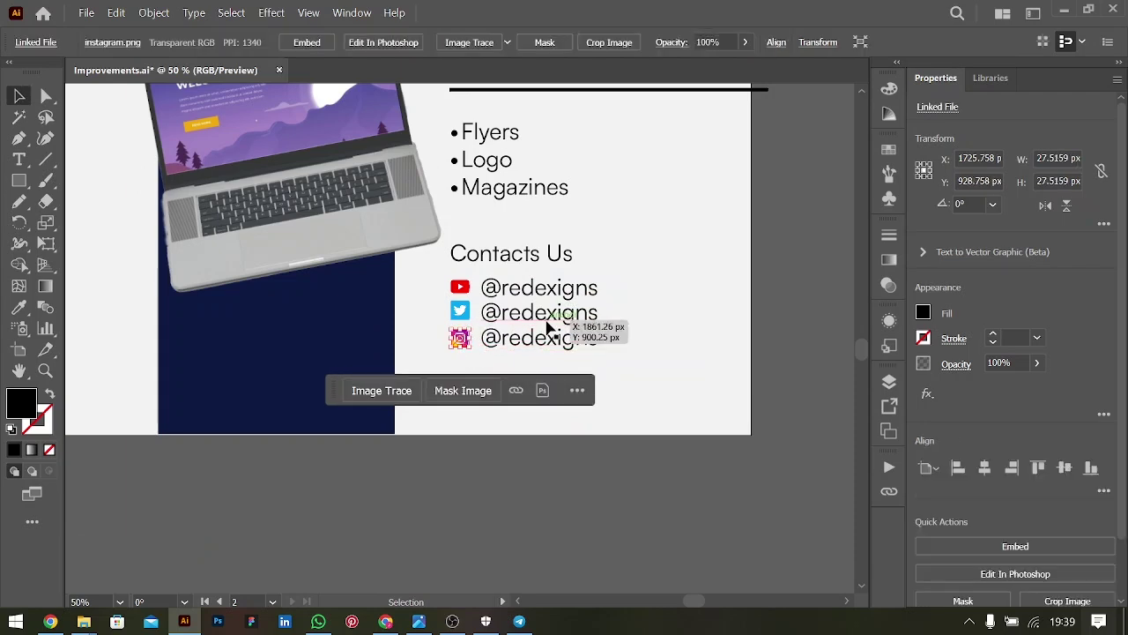
left_click(518, 342, "shift")
key("shift+Down")
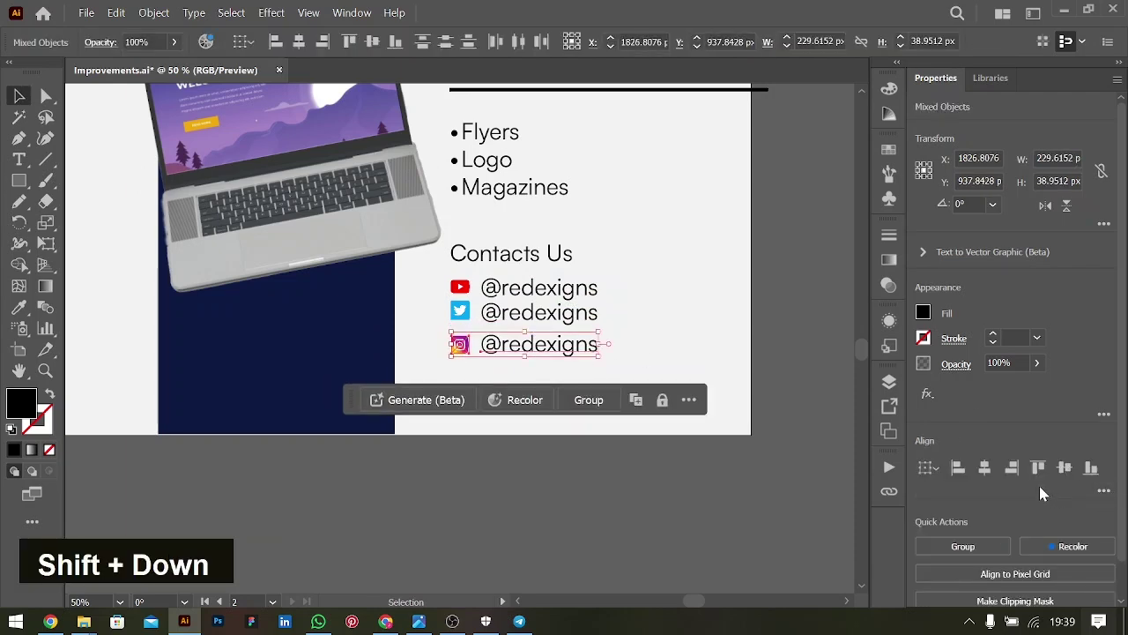
left_click(516, 319)
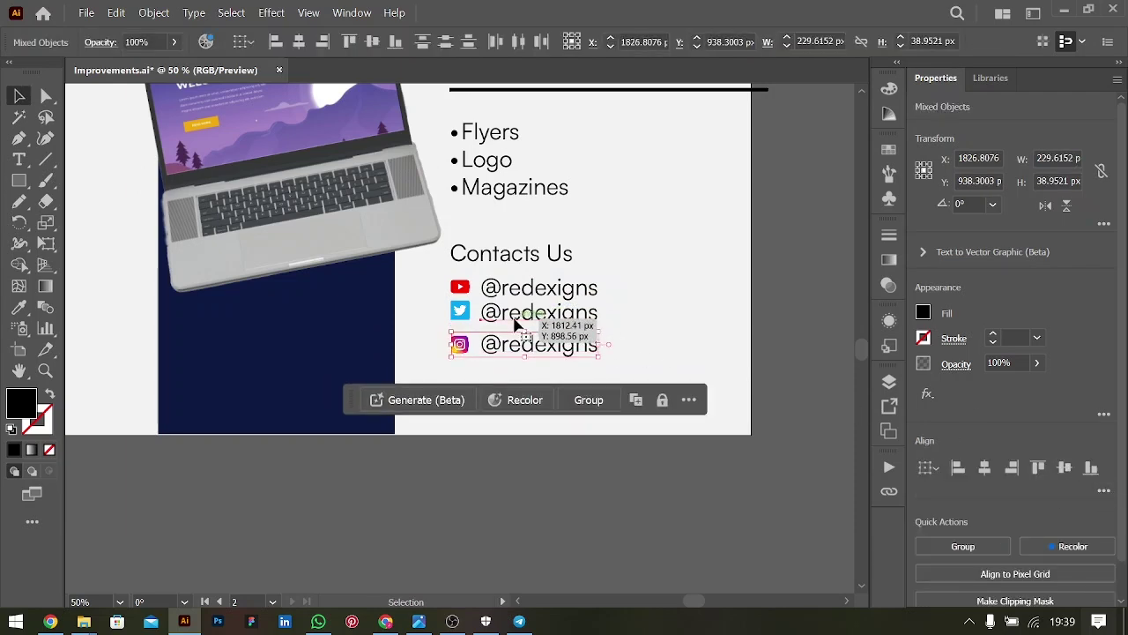
left_click(465, 314, "shift")
key("Down")
key("Down")
key("Down")
key("Down")
key("Down")
key("Down")
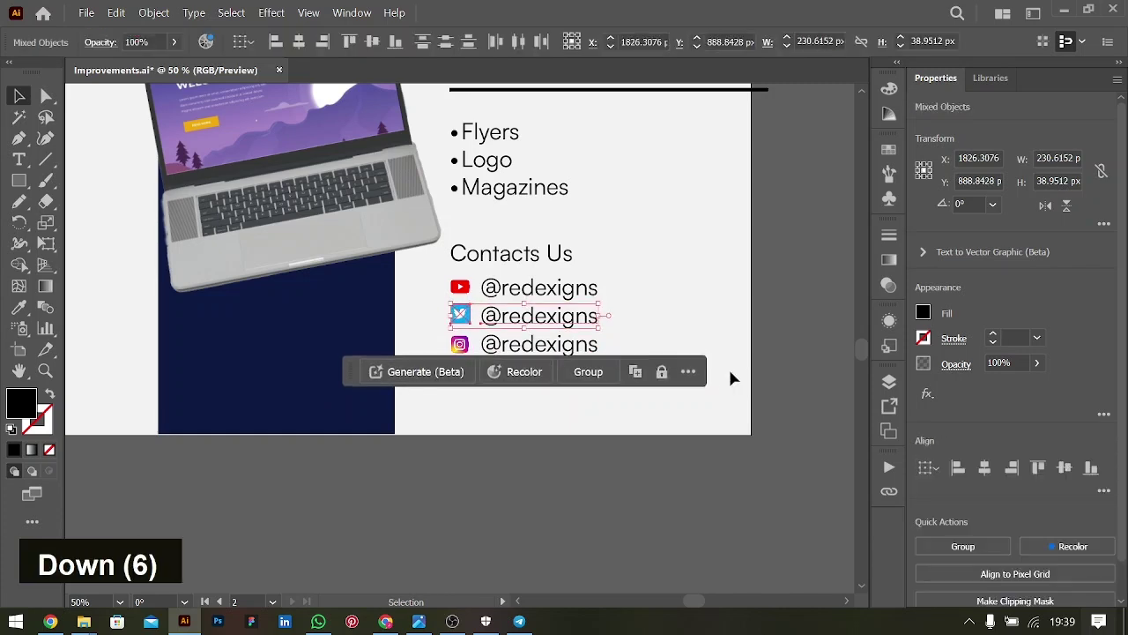
Step: Vertically centre the YouTube handle on its icon
left_click(536, 291)
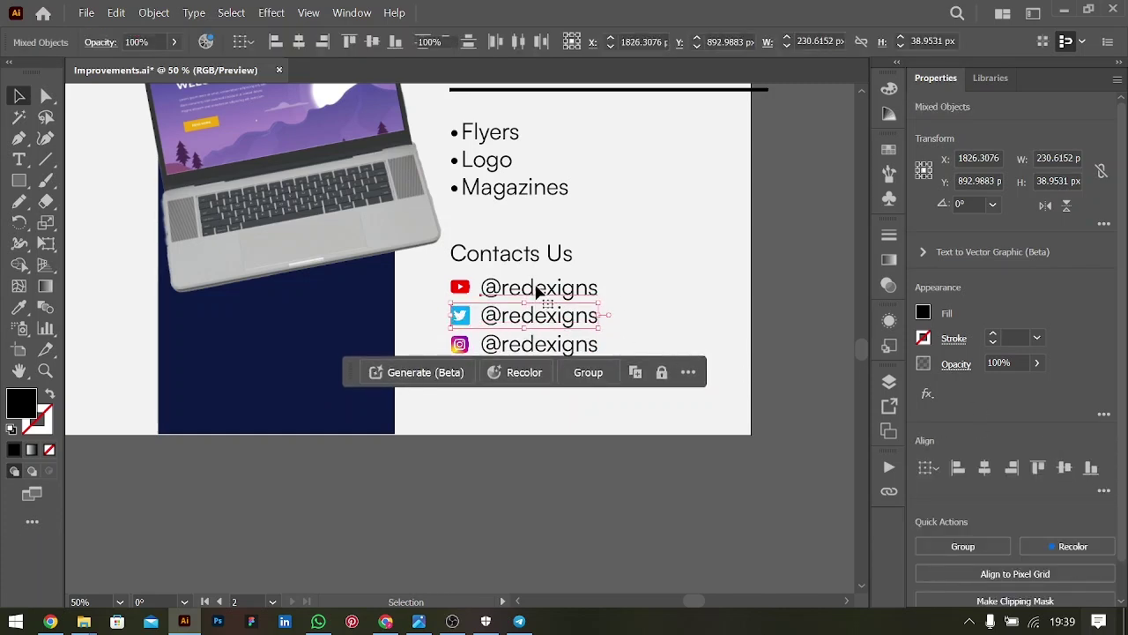
left_click(461, 289, "shift")
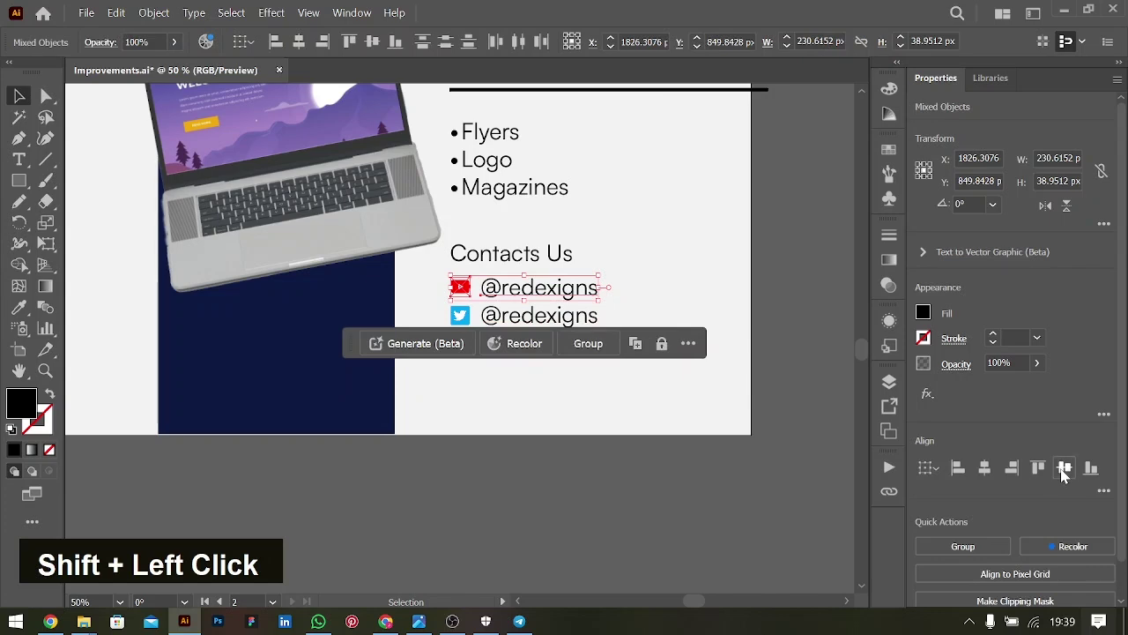
left_click(1064, 469)
left_click(596, 488)
key("ctrl+minus")
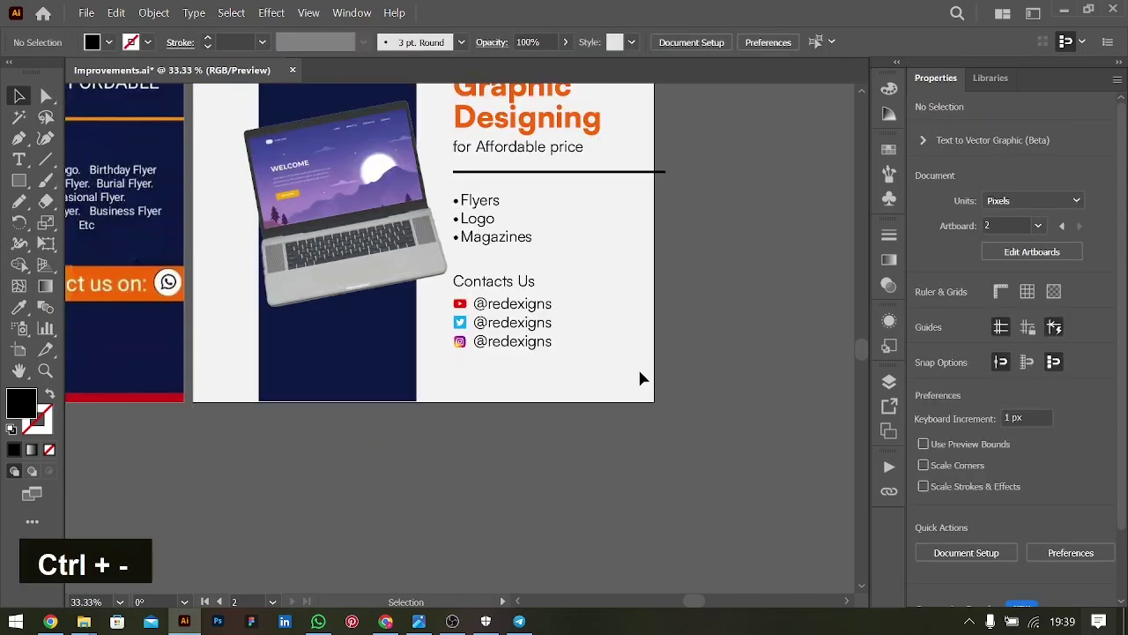
scroll(641, 378, "up", 3)
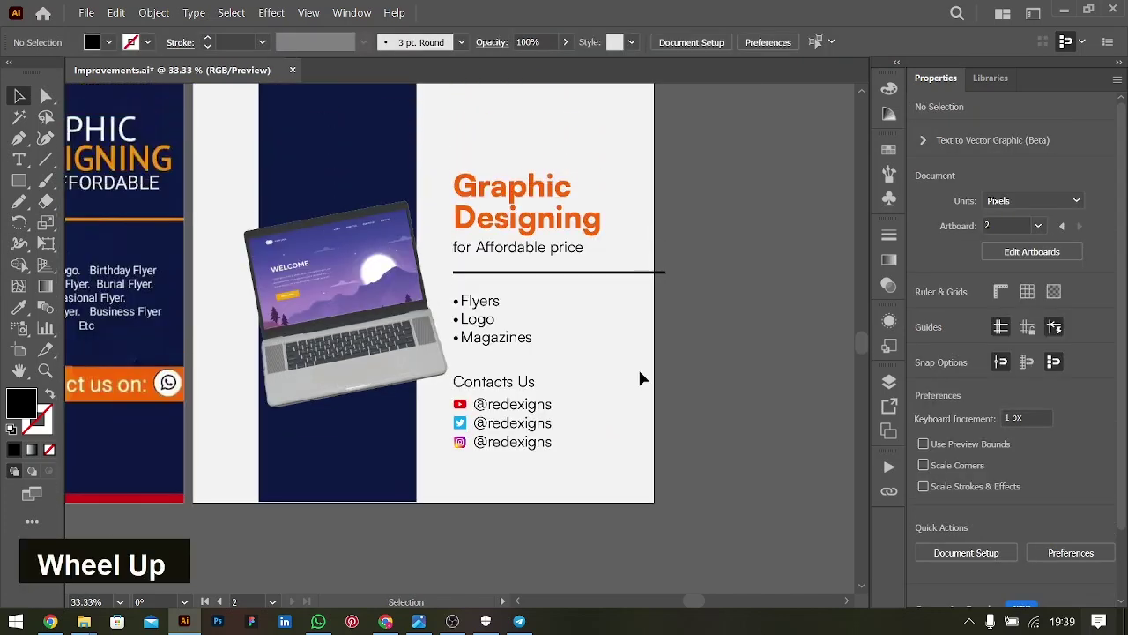
left_click(535, 412, "shift")
left_click(511, 431, "shift")
left_click(499, 444, "shift")
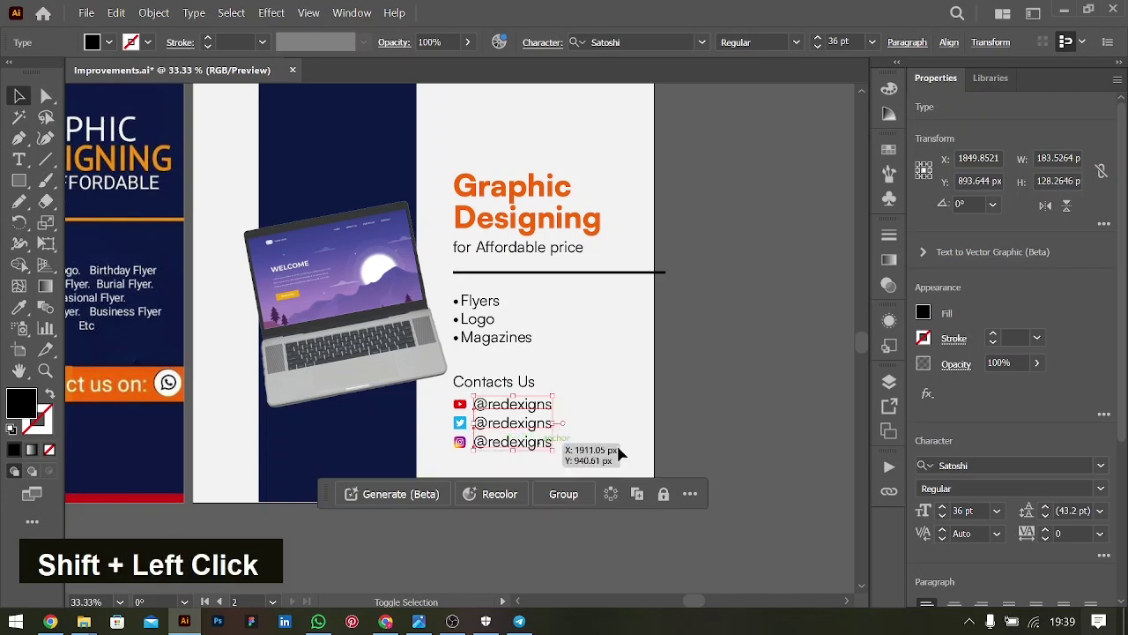
left_click(996, 510)
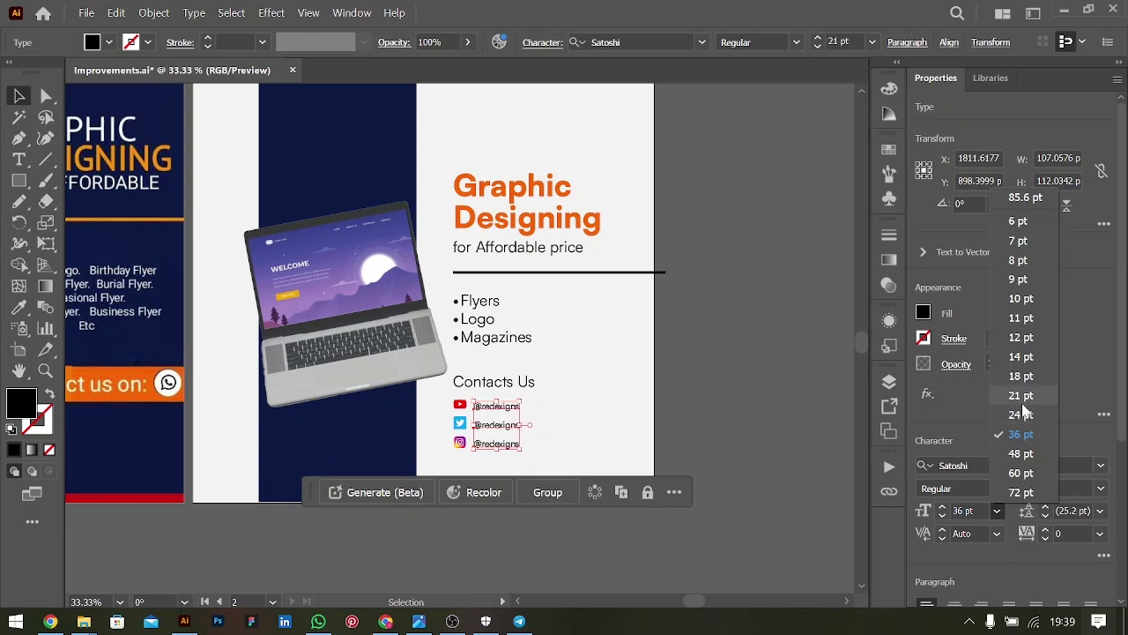
left_click(1023, 415)
left_click(705, 412)
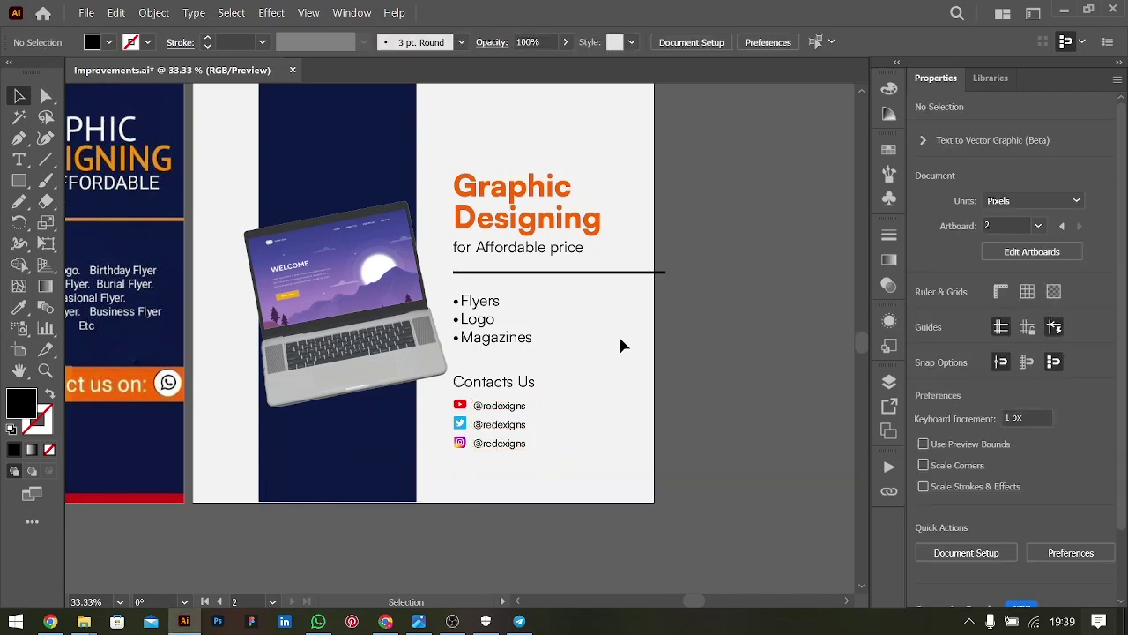
Step: Vertically centre the YouTube, Twitter and Instagram handles on their icons
scroll(695, 382, "up", 3)
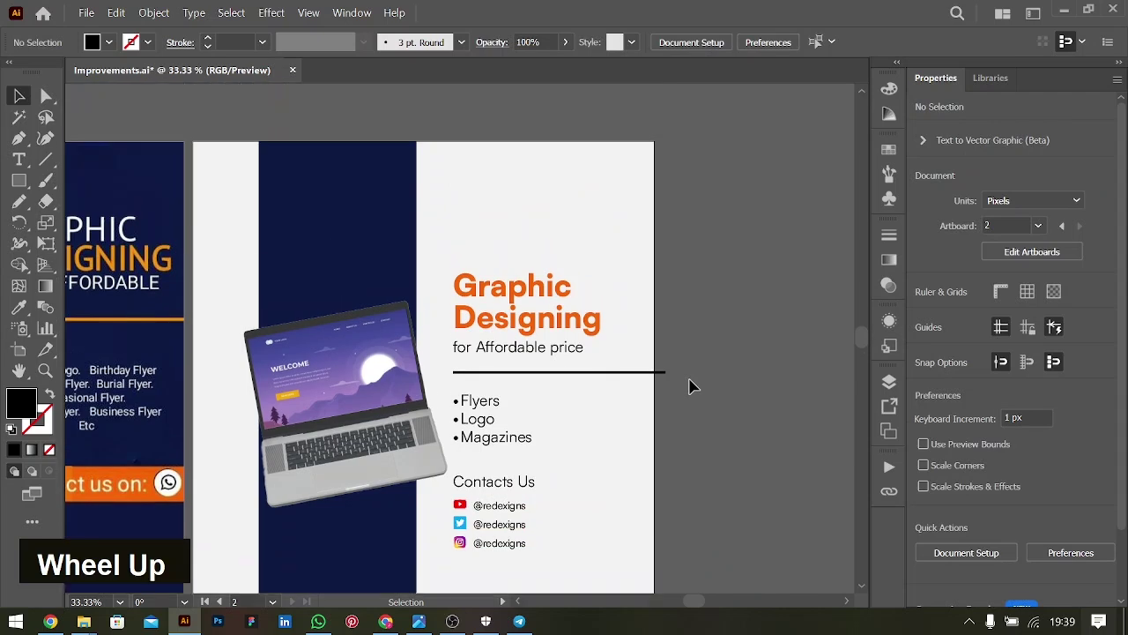
left_click(497, 507, "shift")
key("ctrl+equal")
key("ctrl+equal")
key("ctrl+equal")
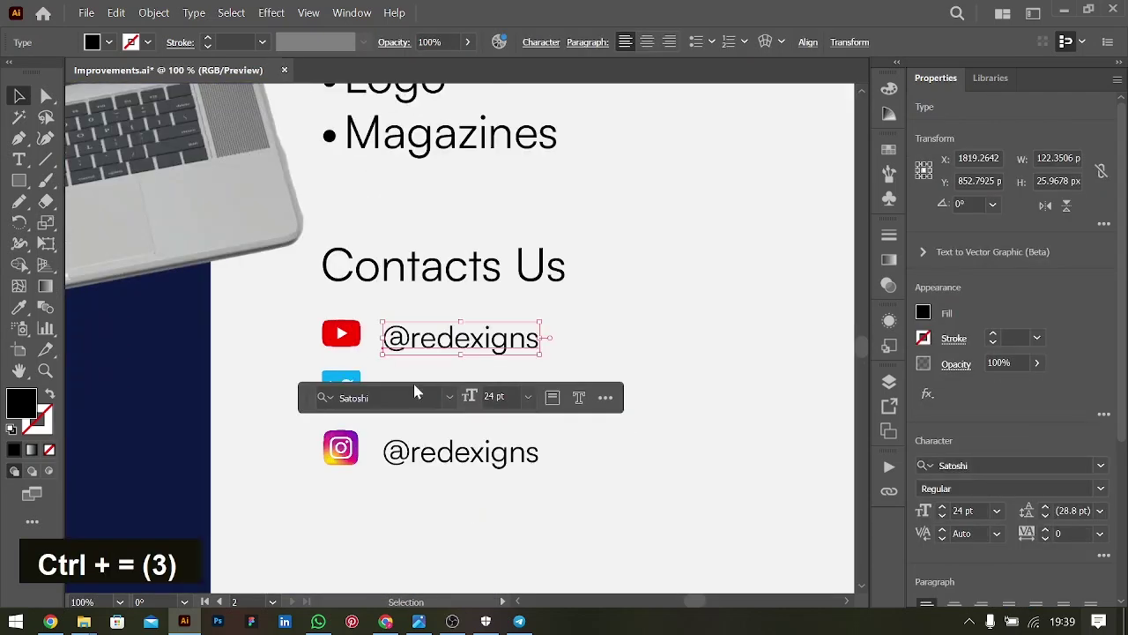
left_click(344, 333, "shift")
left_click(359, 339, "shift")
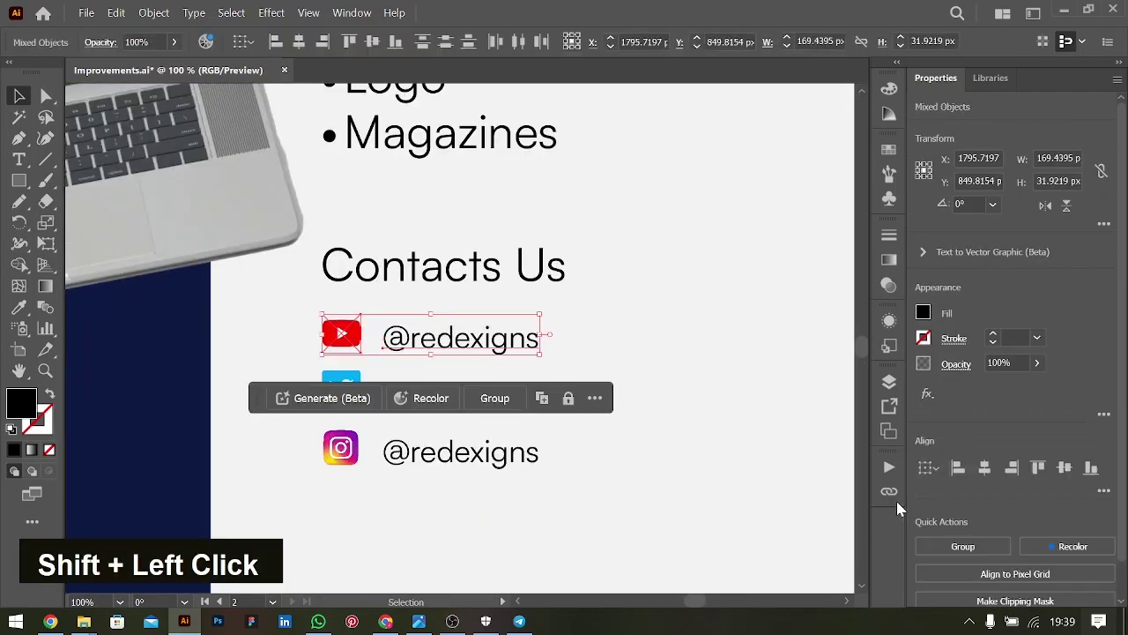
left_click(1065, 468)
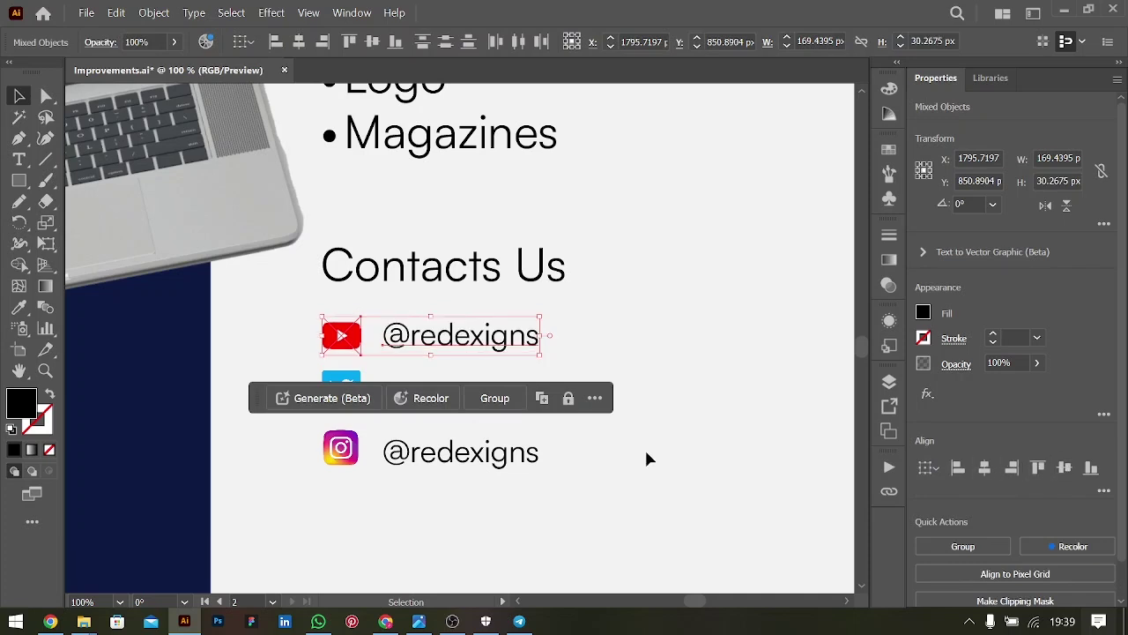
left_click(335, 379)
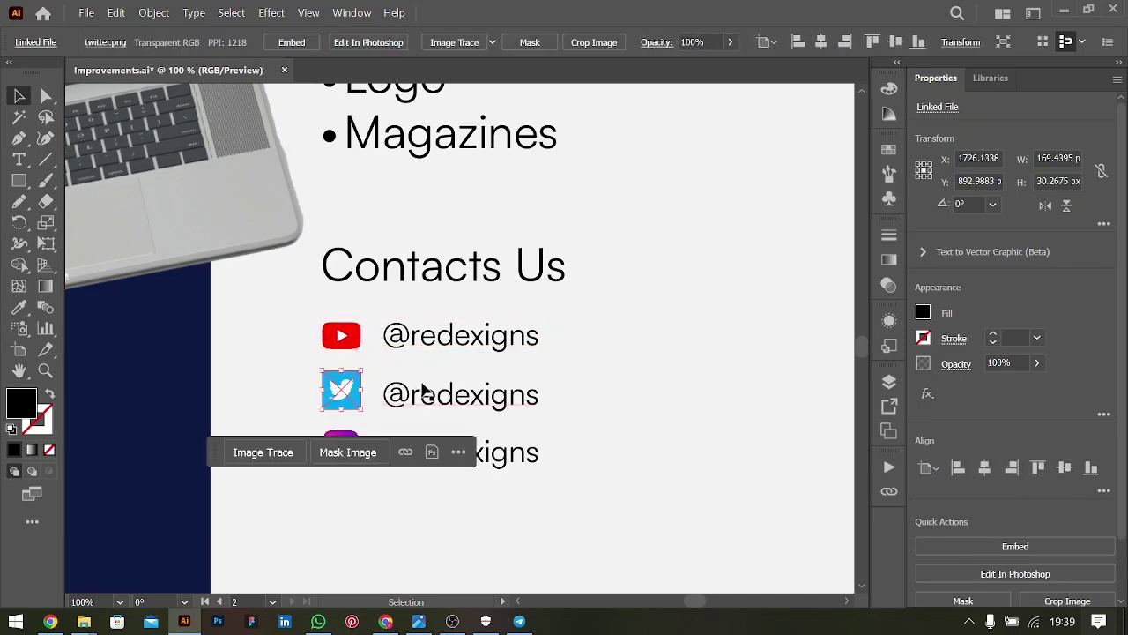
left_click(441, 395, "shift")
left_click(1062, 473)
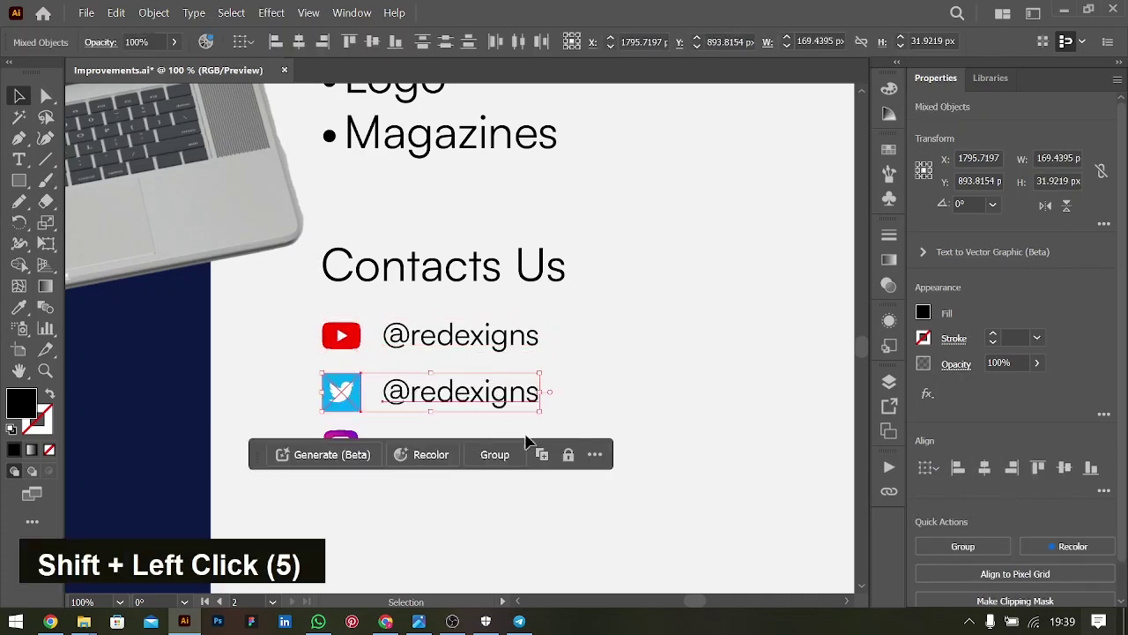
left_click(349, 447)
left_click(449, 455, "shift")
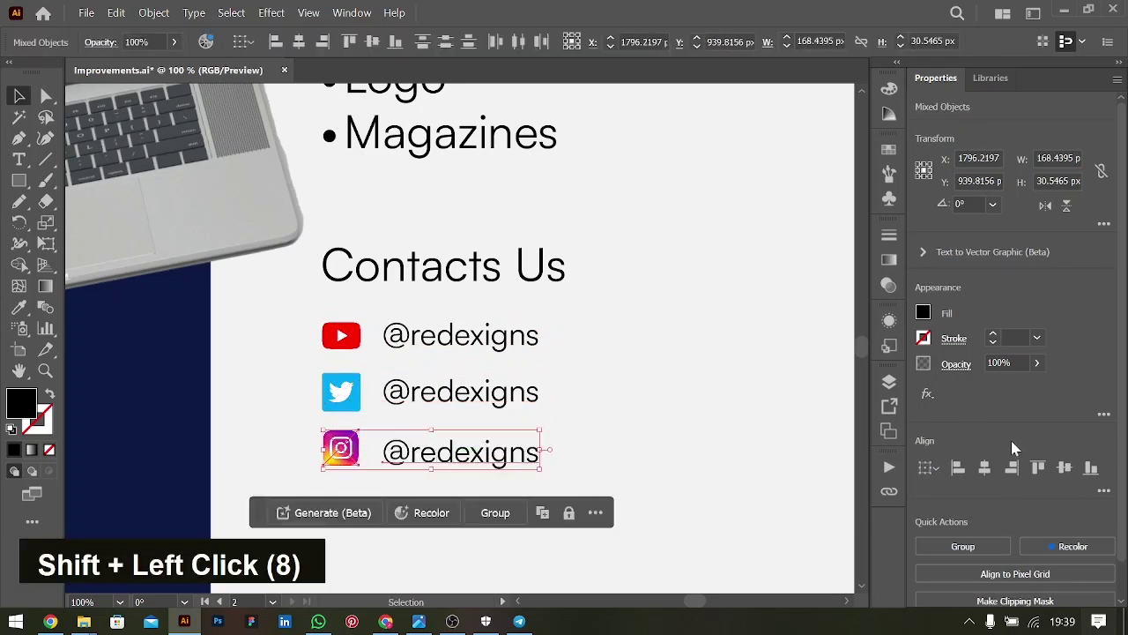
left_click(1065, 470)
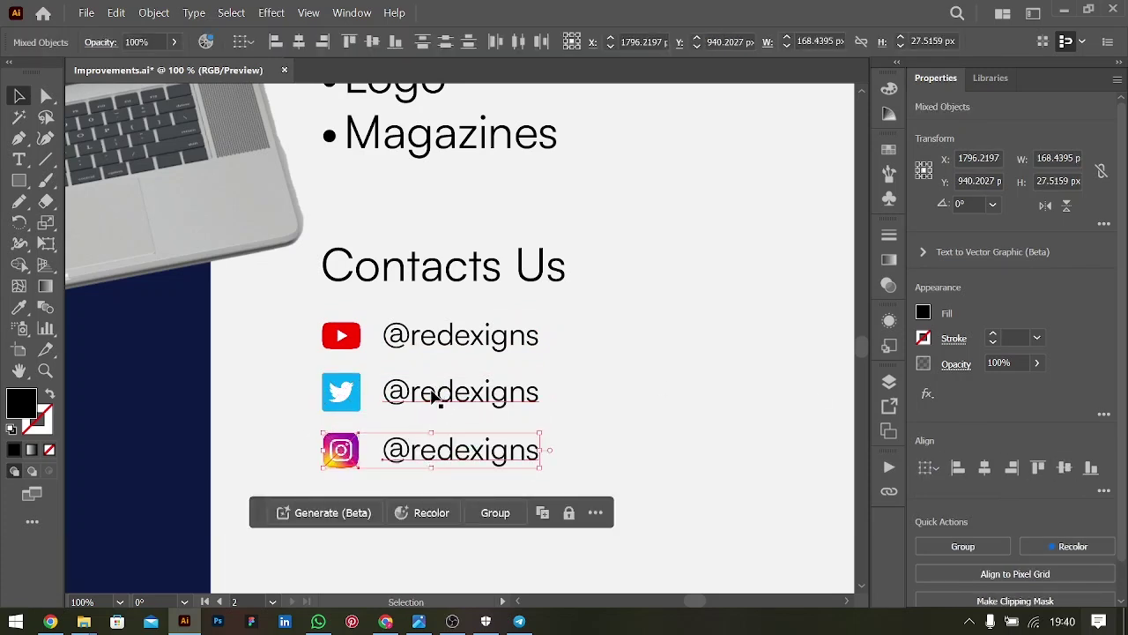
key("ctrl+g")
left_click(432, 397)
left_click(353, 392, "shift")
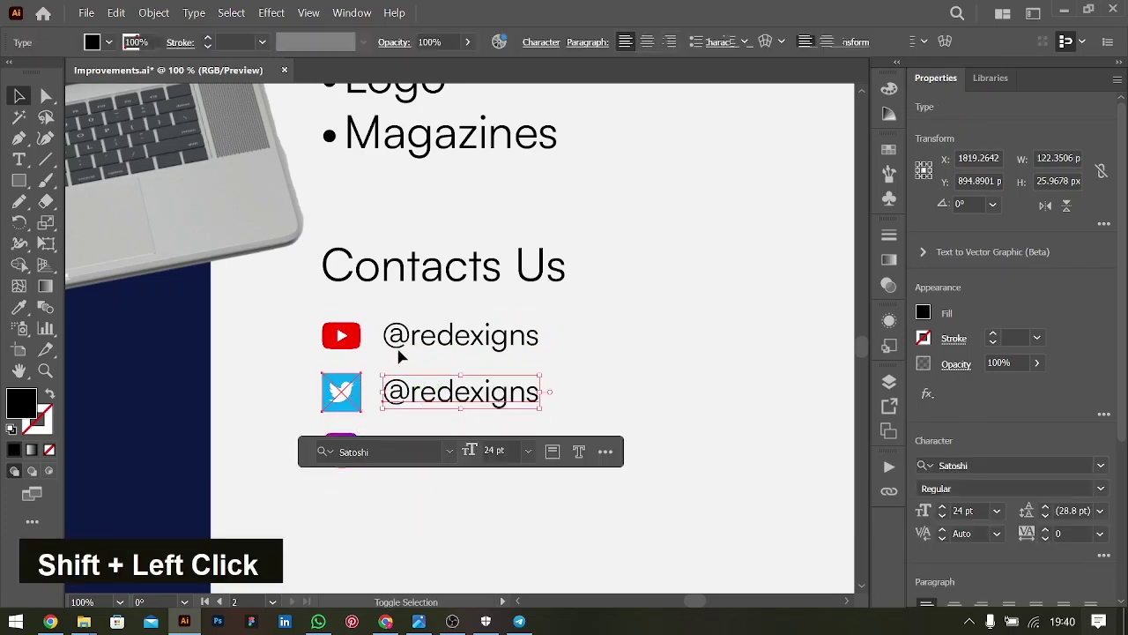
key("ctrl+g")
left_click(449, 337)
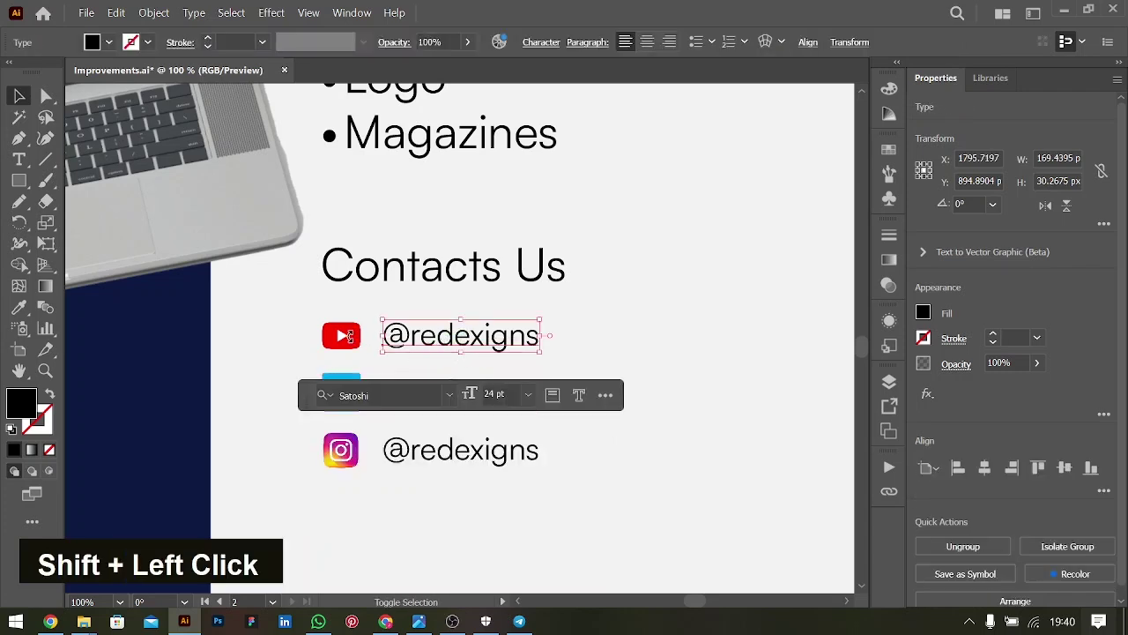
left_click(346, 336, "shift")
key("ctrl+g")
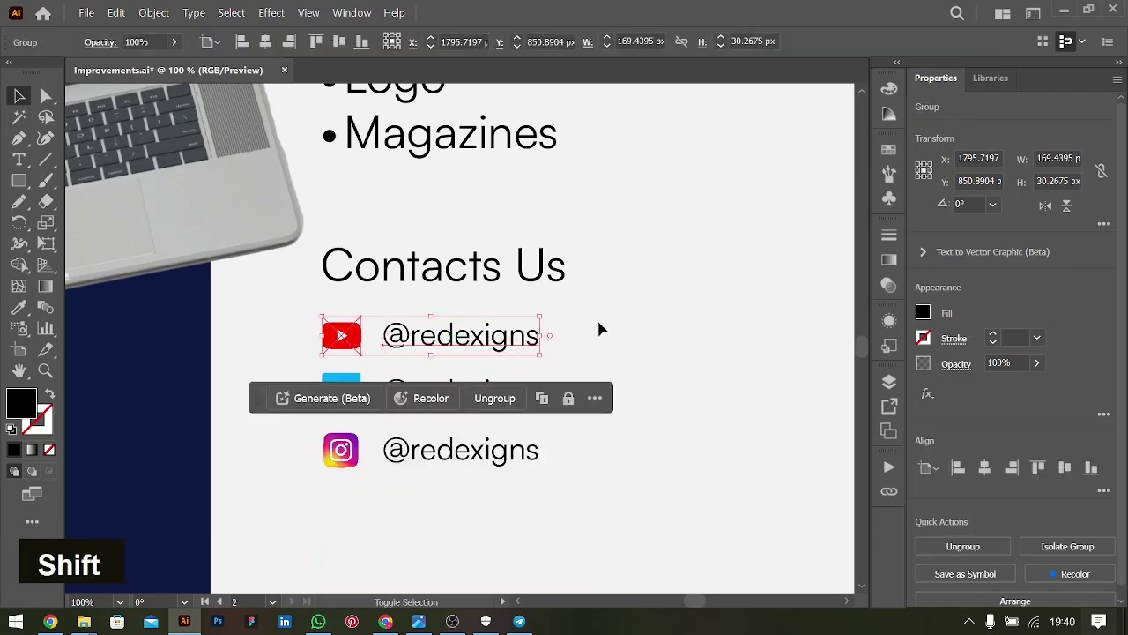
Step: Space the rows evenly by nudging YouTube down and Instagram up
key("shift+Down")
left_click(369, 447)
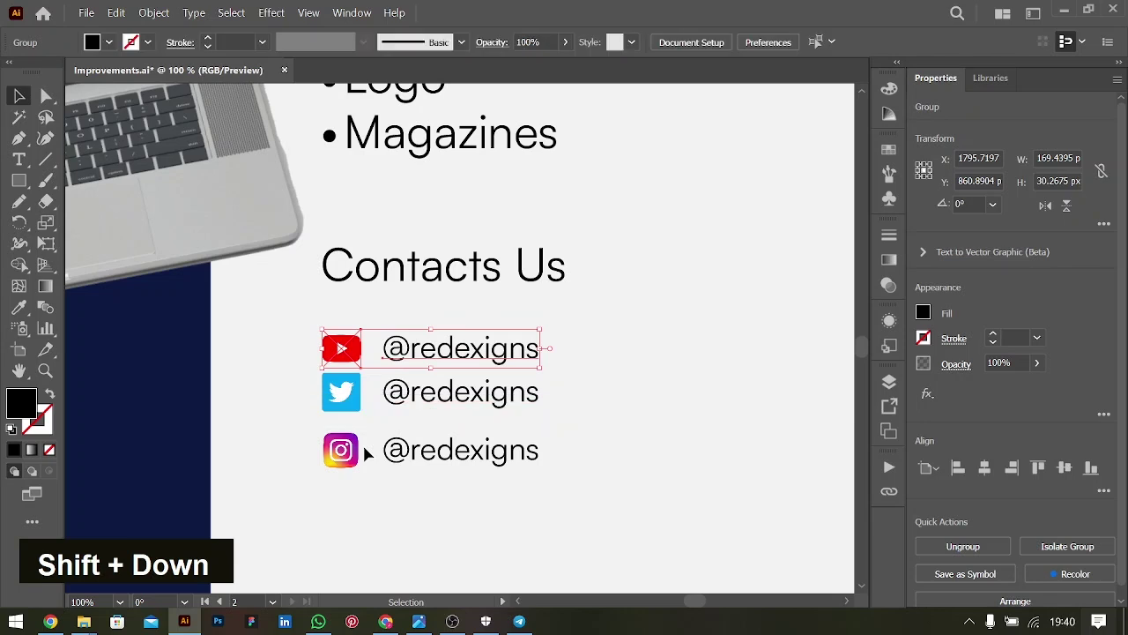
left_click(349, 446)
key("shift+Up")
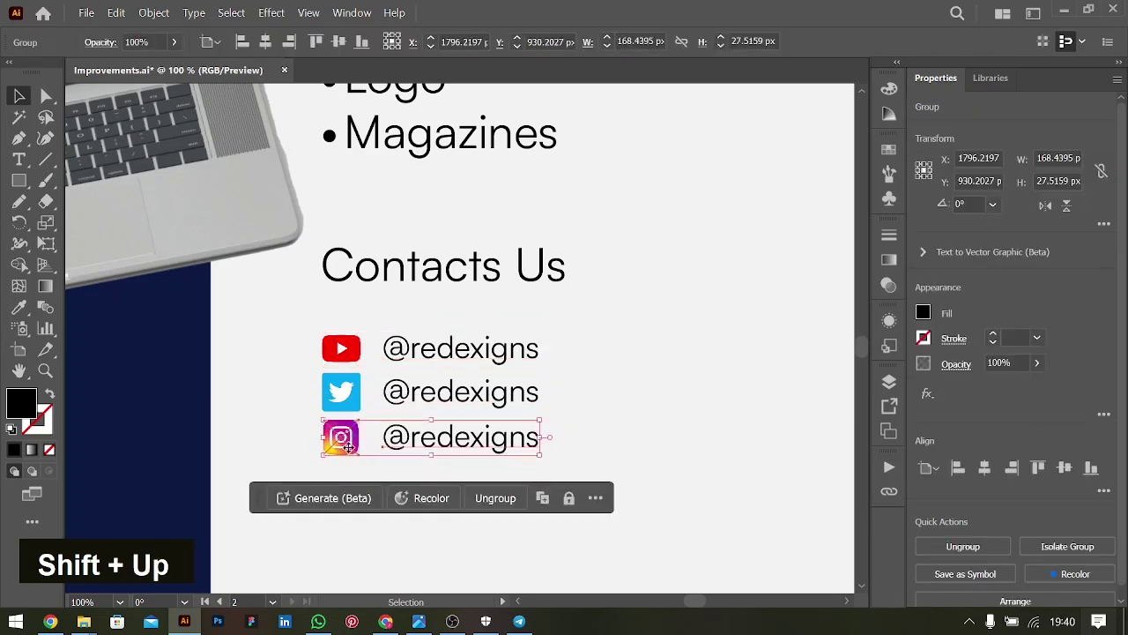
Step: Move the three social rows and the Contacts Us heading lower on the flyer
left_click(448, 396, "shift")
left_click(450, 346, "shift")
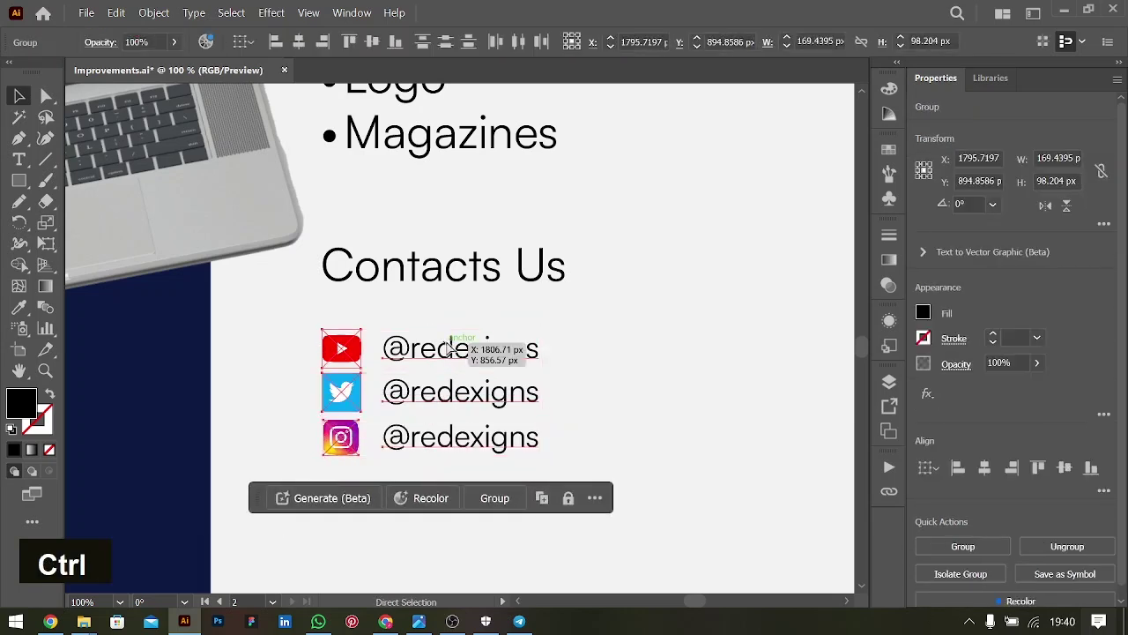
key("ctrl+minus")
key("ctrl+minus")
key("shift+Down")
key("shift+Down")
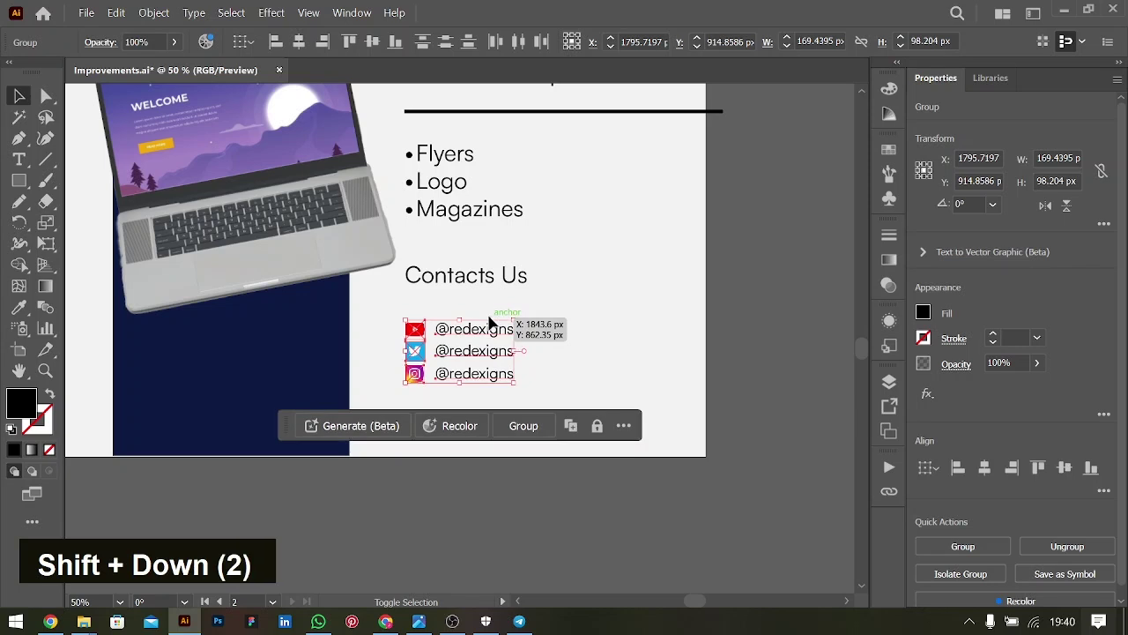
key("shift+Down")
key("shift+Down")
key("shift+Down")
left_click(460, 289)
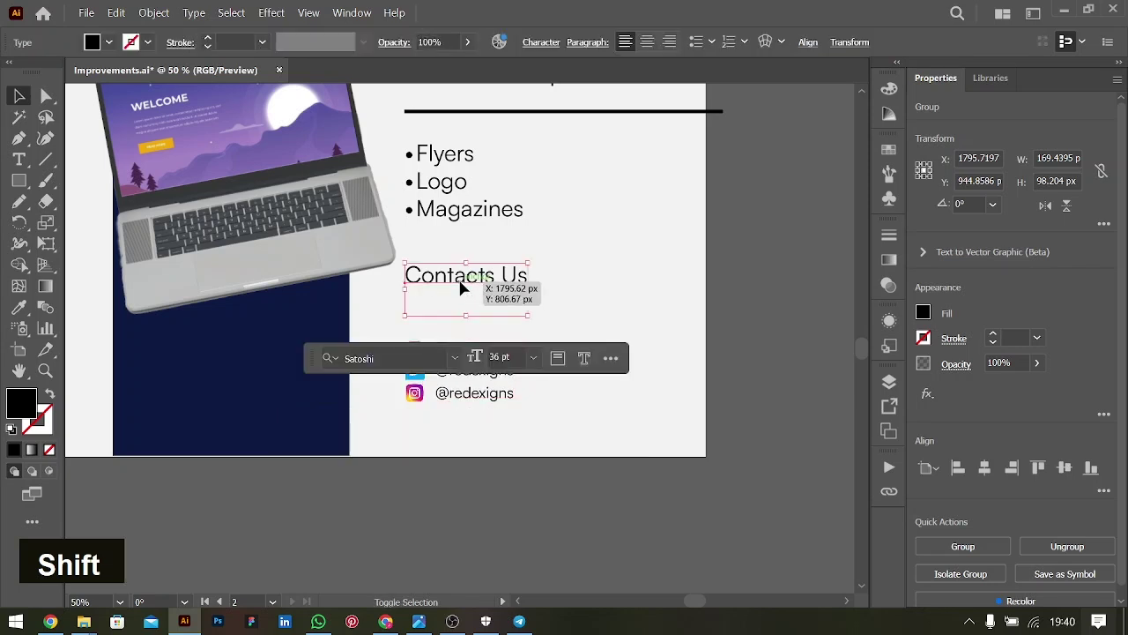
key("shift+Down")
key("shift+Down")
key("shift+Down")
key("shift+Down")
key("shift+Down")
key("shift+Down")
key("shift+Down")
key("shift+Down")
key("shift+Down")
key("shift+Down")
key("shift+Down")
key("shift+Down")
key("shift+Down")
key("ctrl+minus")
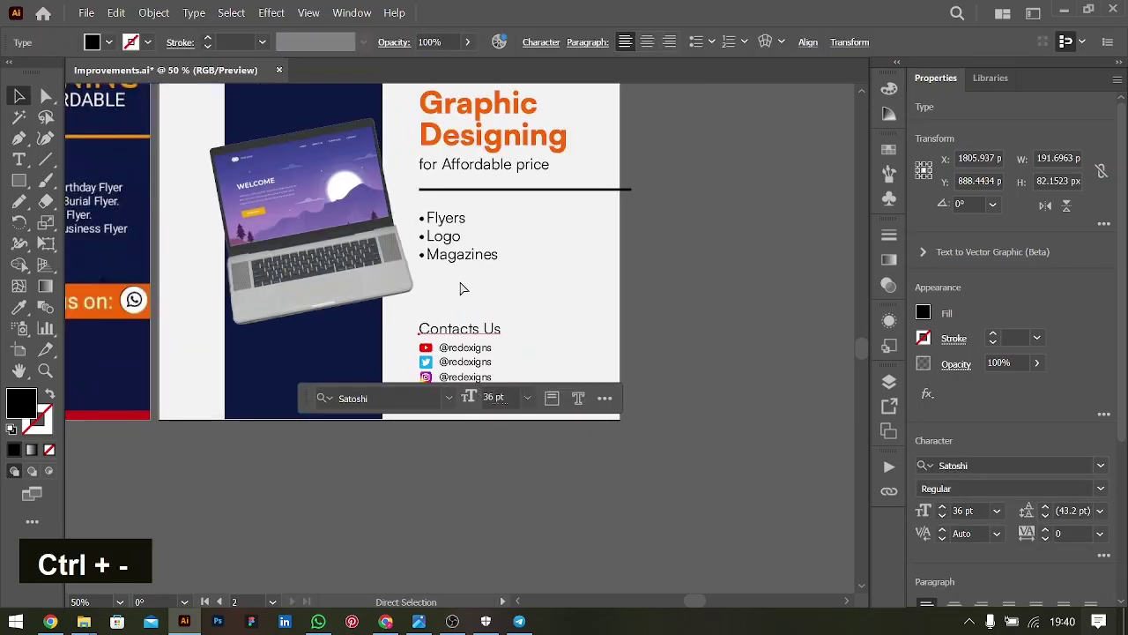
key("ctrl+minus")
scroll(668, 295, "left", 5)
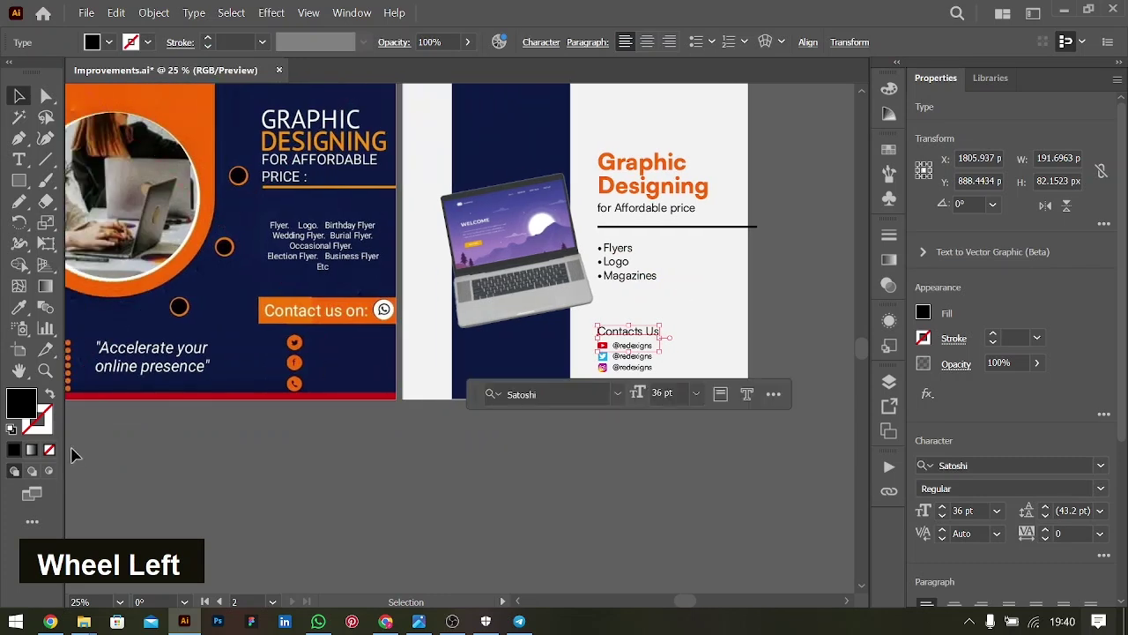
Step: Alt-drag a copy of the tagline onto the navy stripe and make its text white
left_click_drag(648, 211, 517, 361)
double_click(514, 360)
key("ctrl+z")
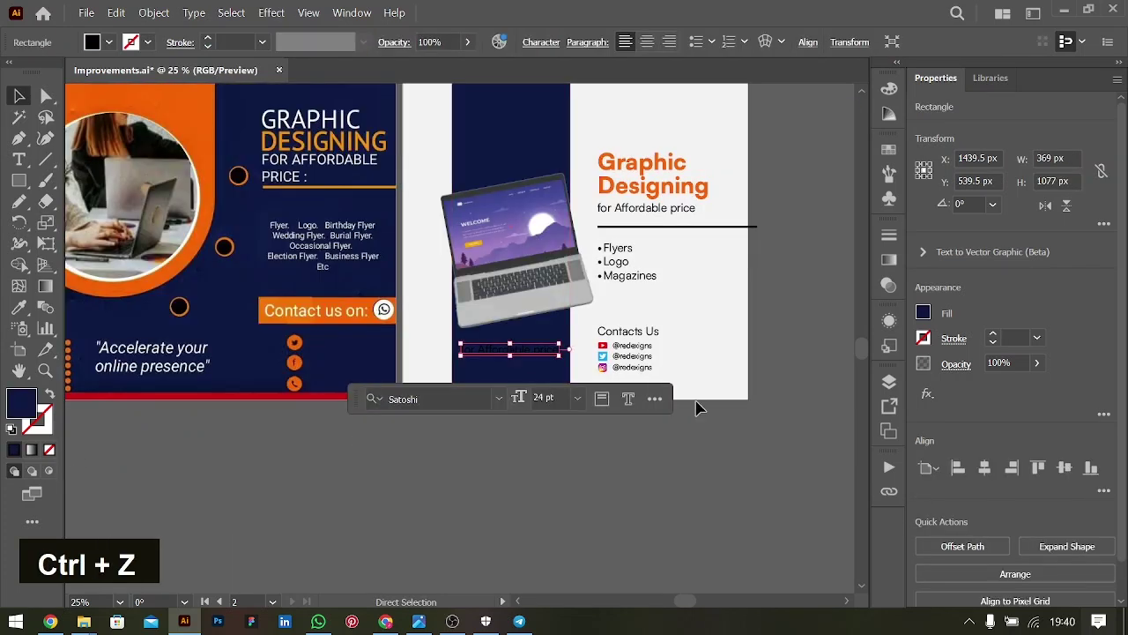
left_click(781, 409)
double_click(525, 352)
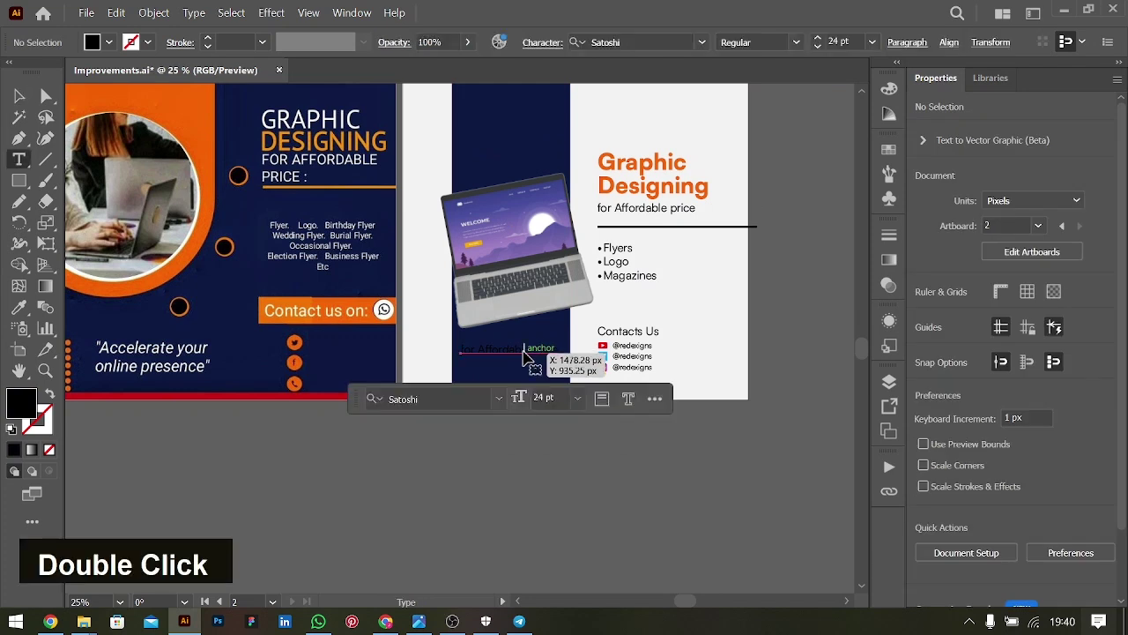
key("ctrl+a")
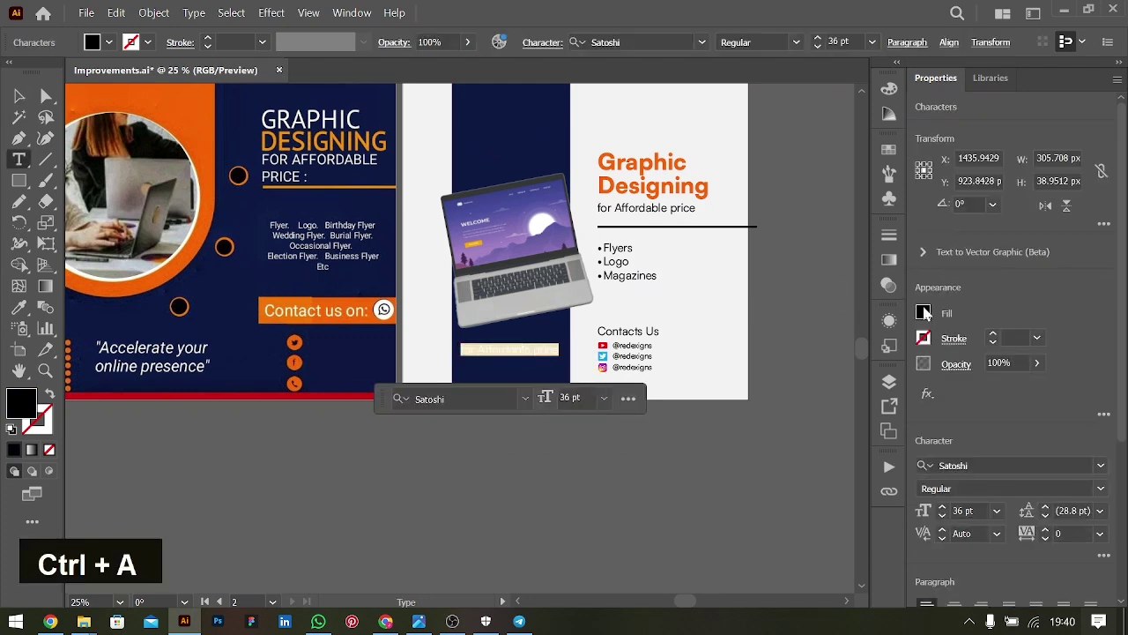
left_click(924, 313)
left_click(739, 346)
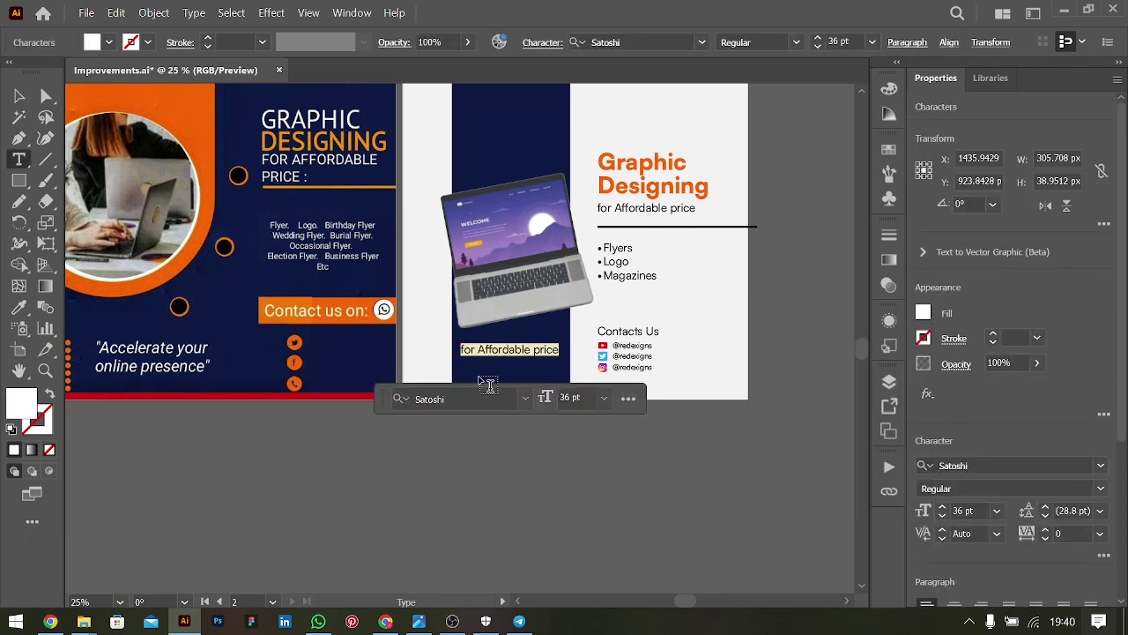
left_click(499, 348)
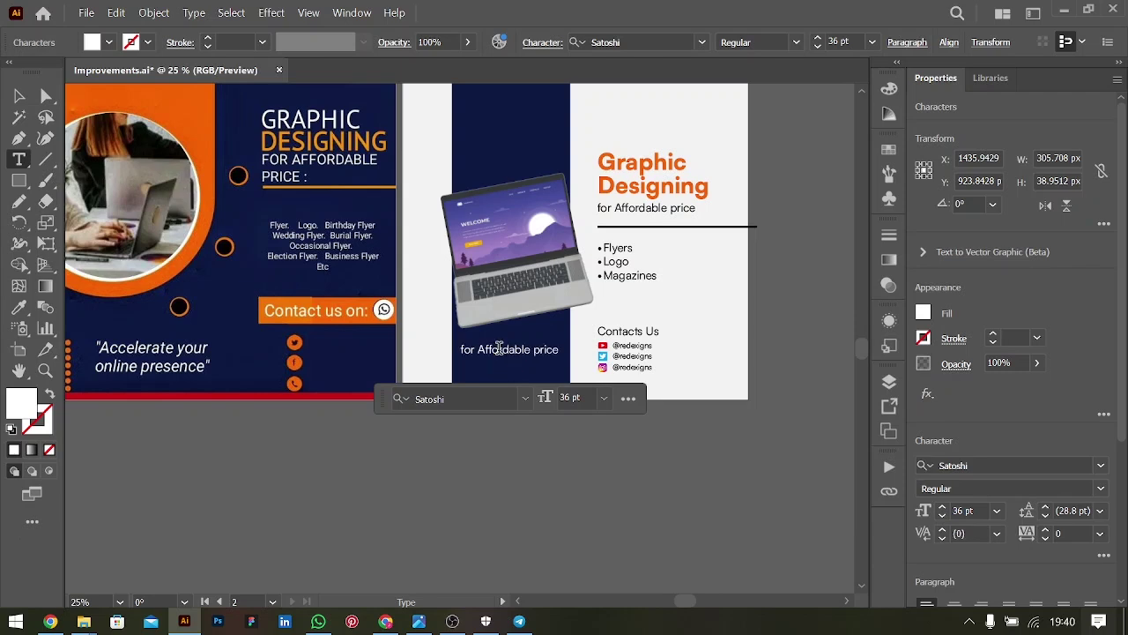
Step: Retype the text as 'Accelerate your' / 'Online Presence' with 43.2 pt leading
key("ctrl+a")
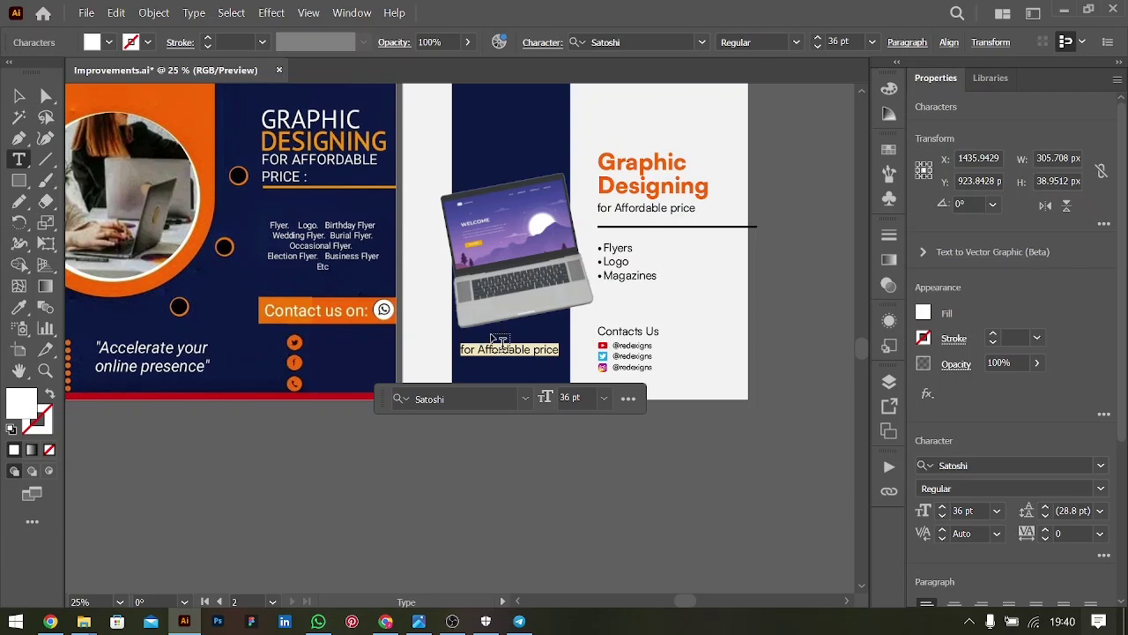
type("Accelerate")
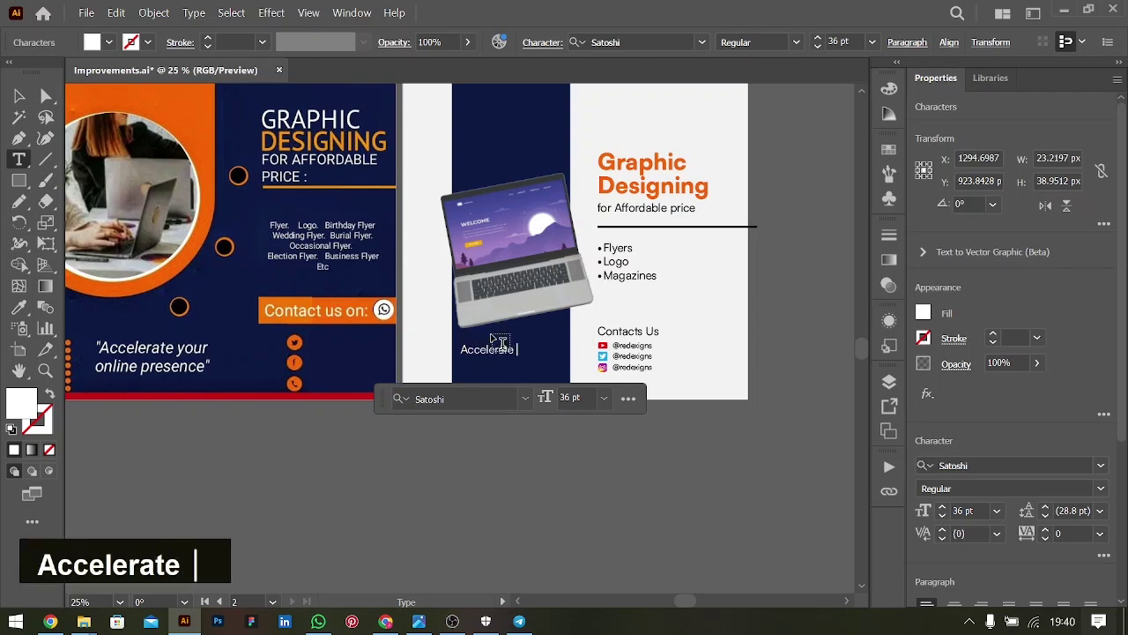
type(" your")
key("Return")
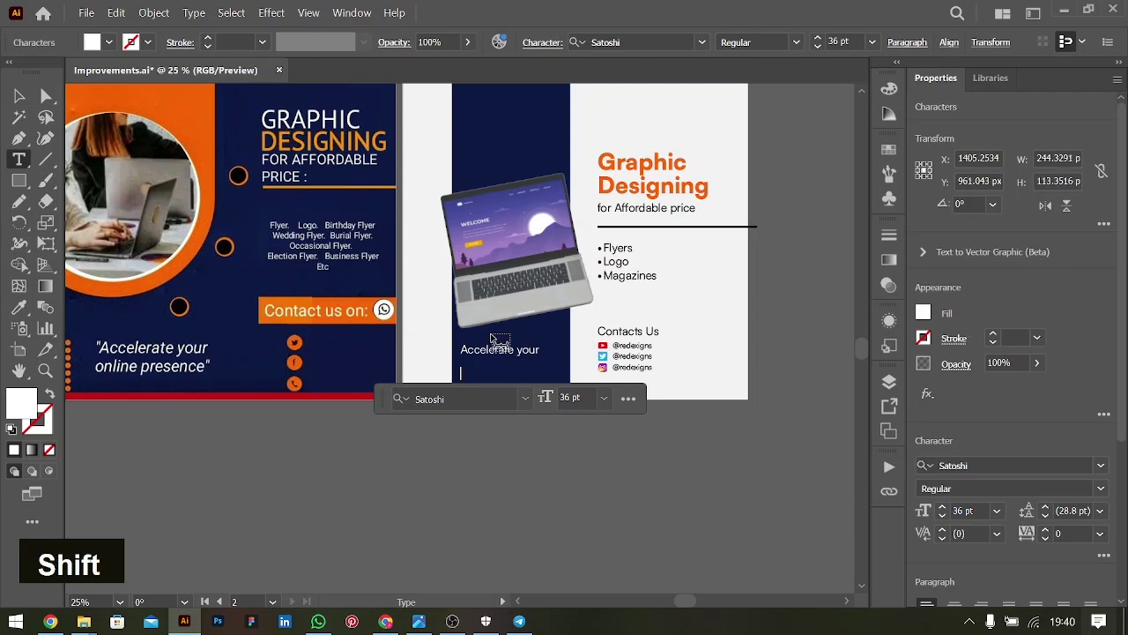
type("Online Presence")
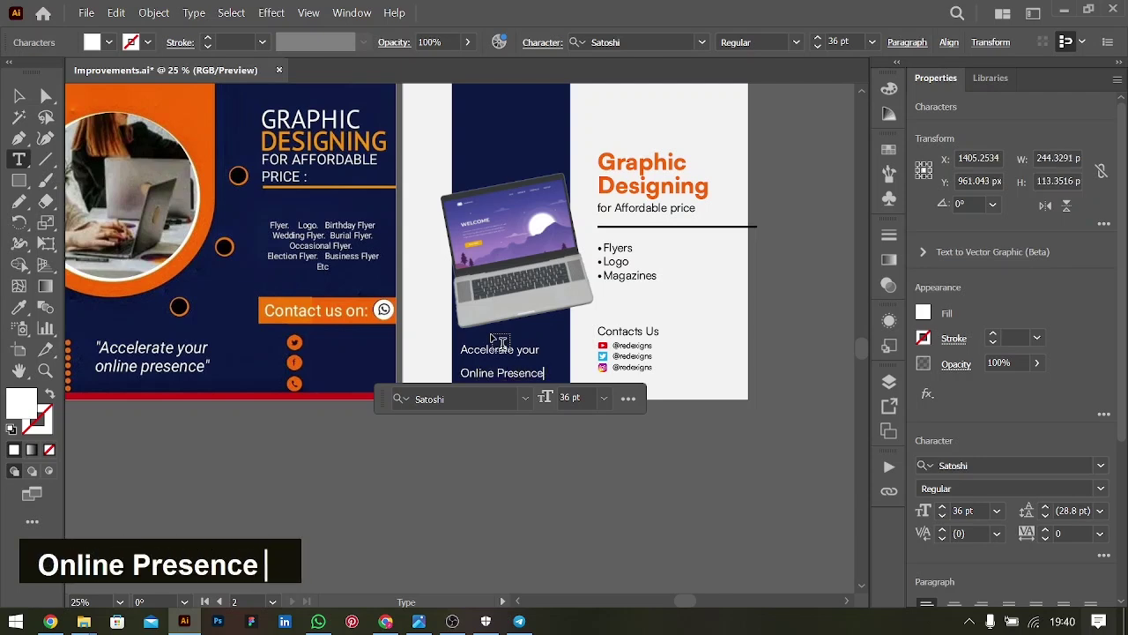
key("ctrl+a")
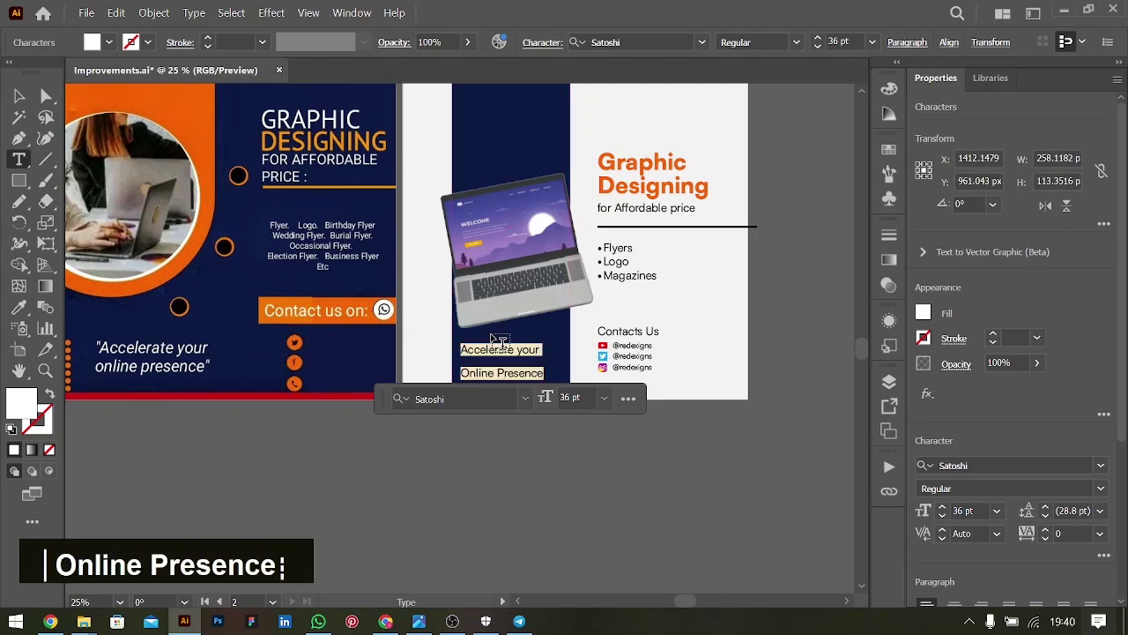
left_click(1101, 511)
left_click(1073, 225)
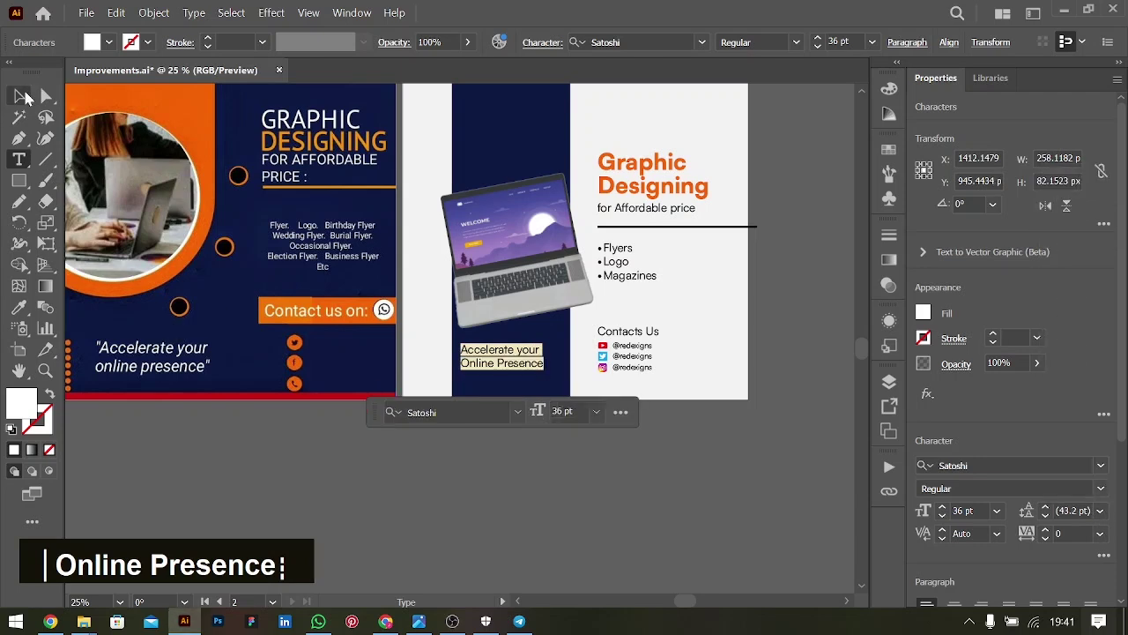
left_click(21, 95)
left_click(702, 462)
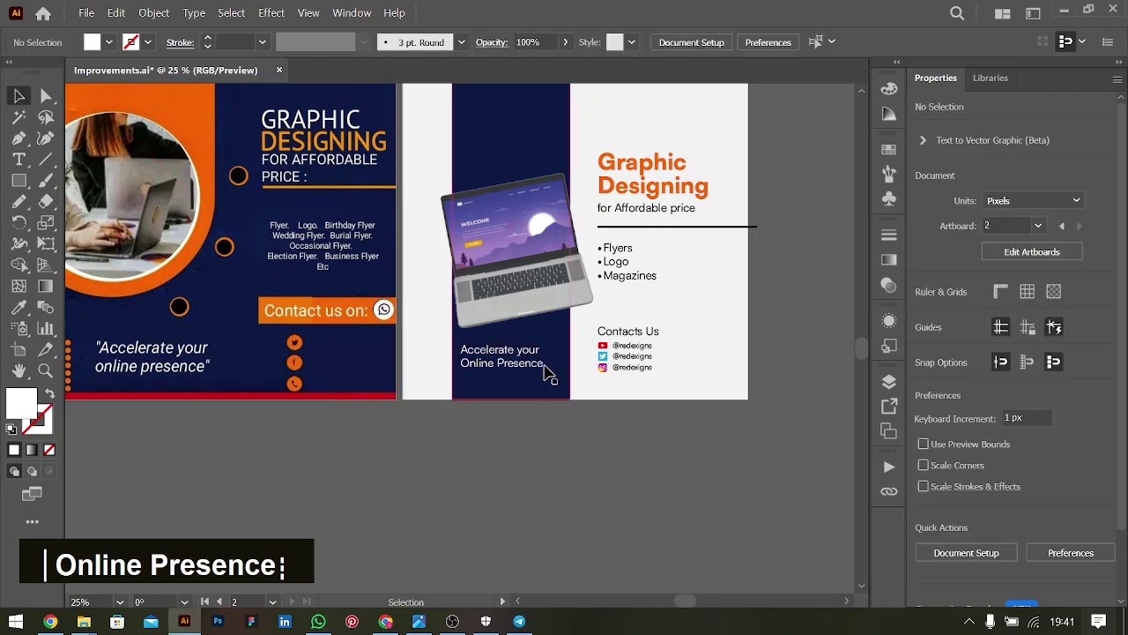
Step: Zoom out and draw a large circle beside the flyer with the Ellipse tool
scroll(667, 290, "up", 3)
scroll(667, 291, "right", 3)
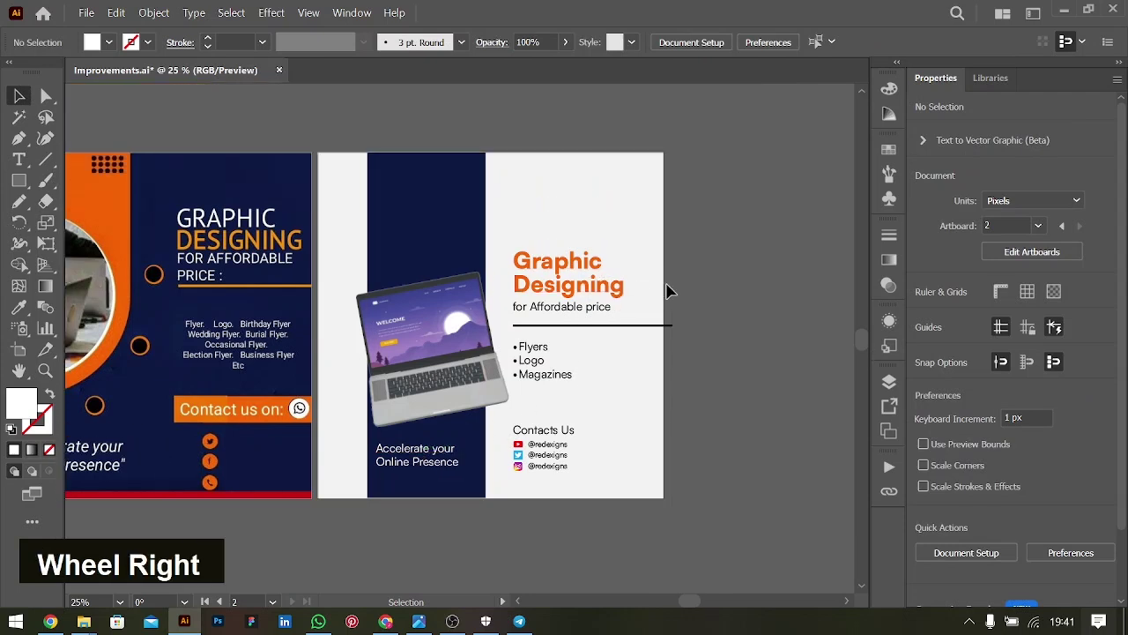
scroll(667, 290, "right", 4)
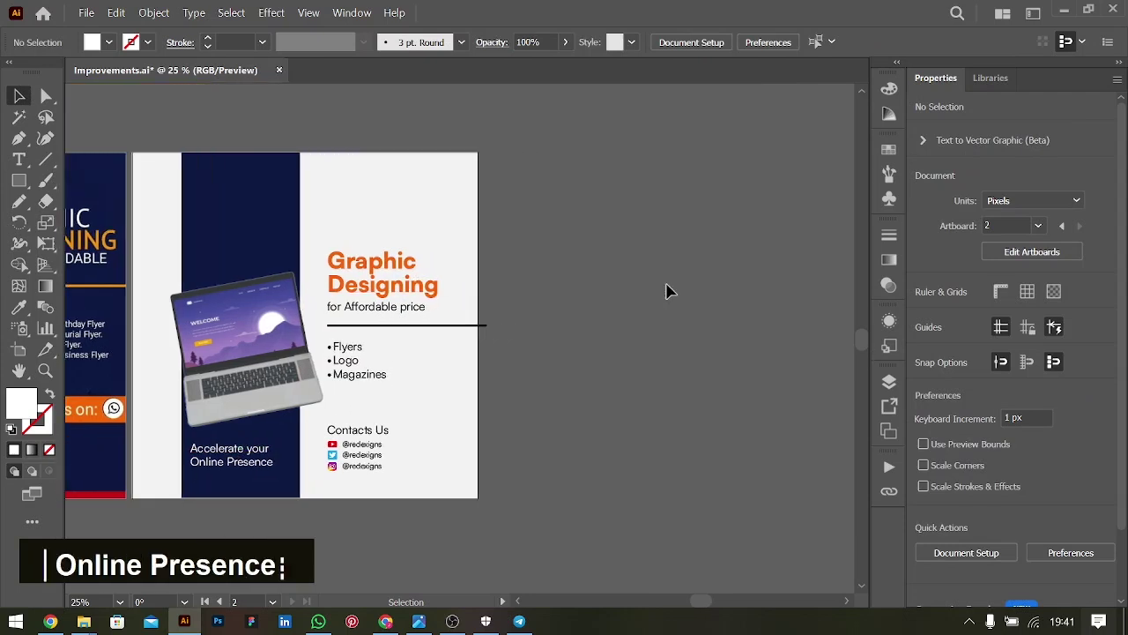
key("ctrl+minus")
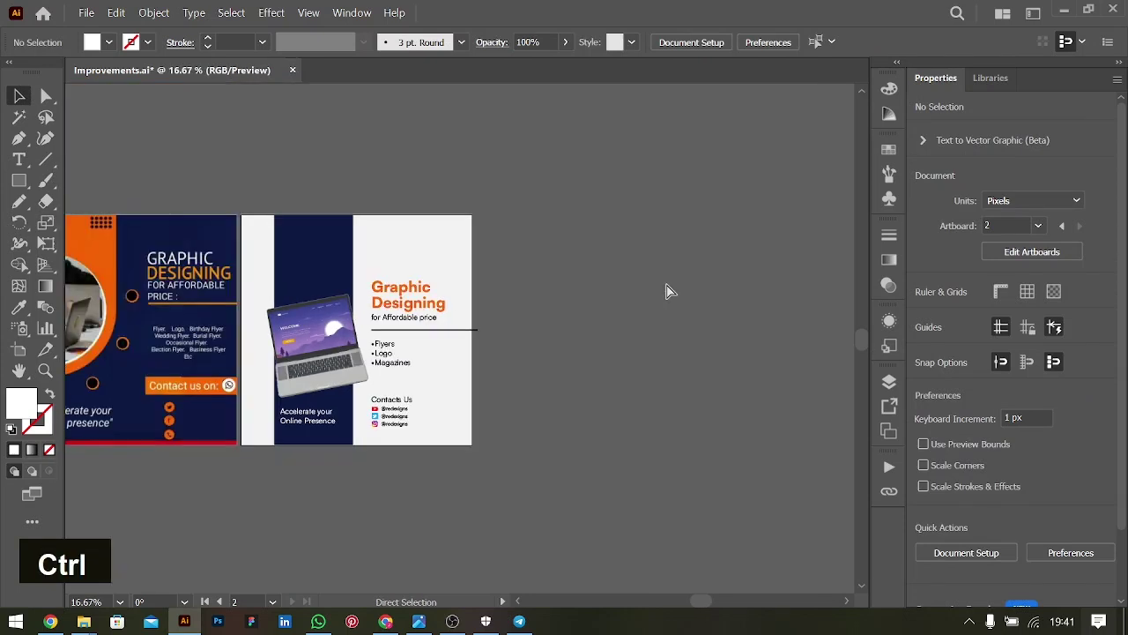
key("ctrl+minus")
scroll(502, 336, "right", 2)
scroll(503, 335, "right", 2)
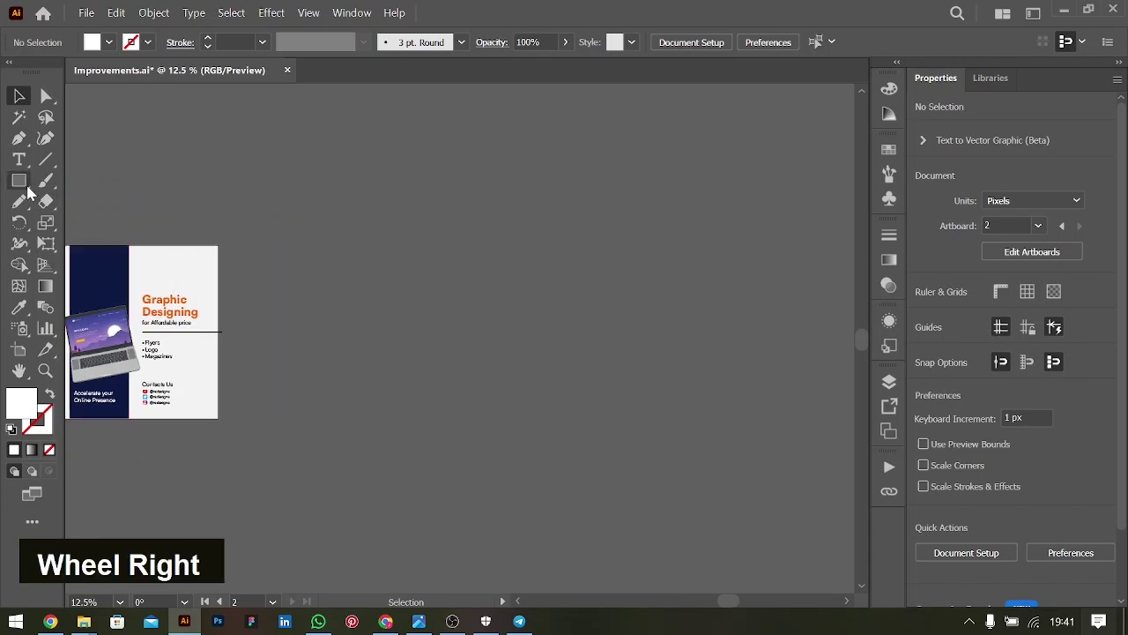
right_click(27, 189)
left_click(110, 223)
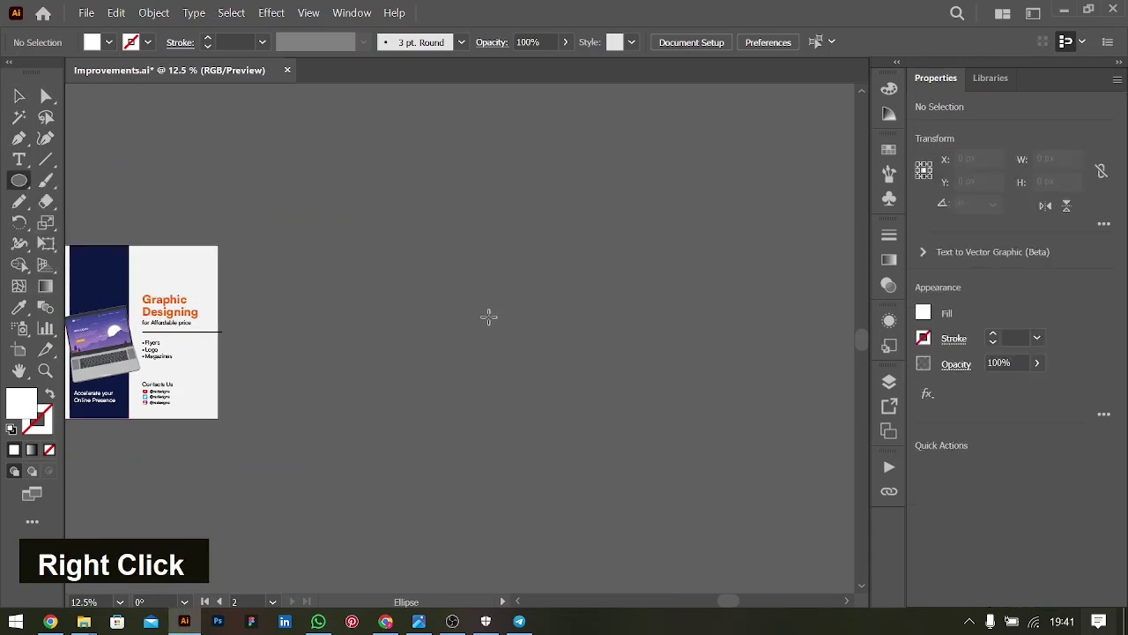
left_click_drag(489, 316, 673, 444)
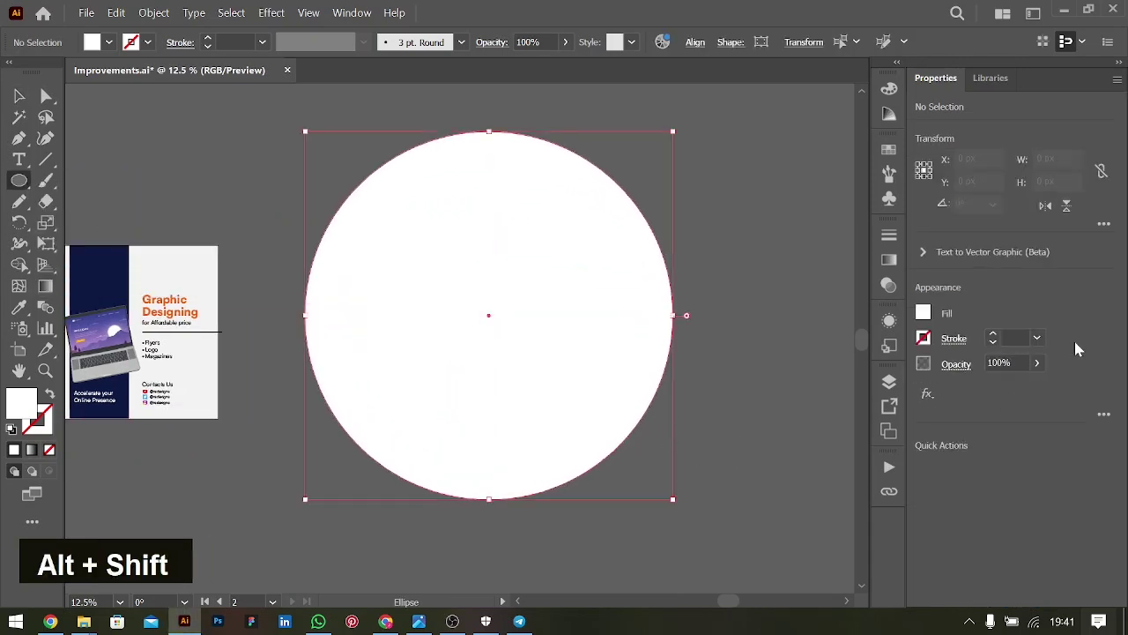
Step: Give the circle no fill and a black stroke
left_click(923, 313)
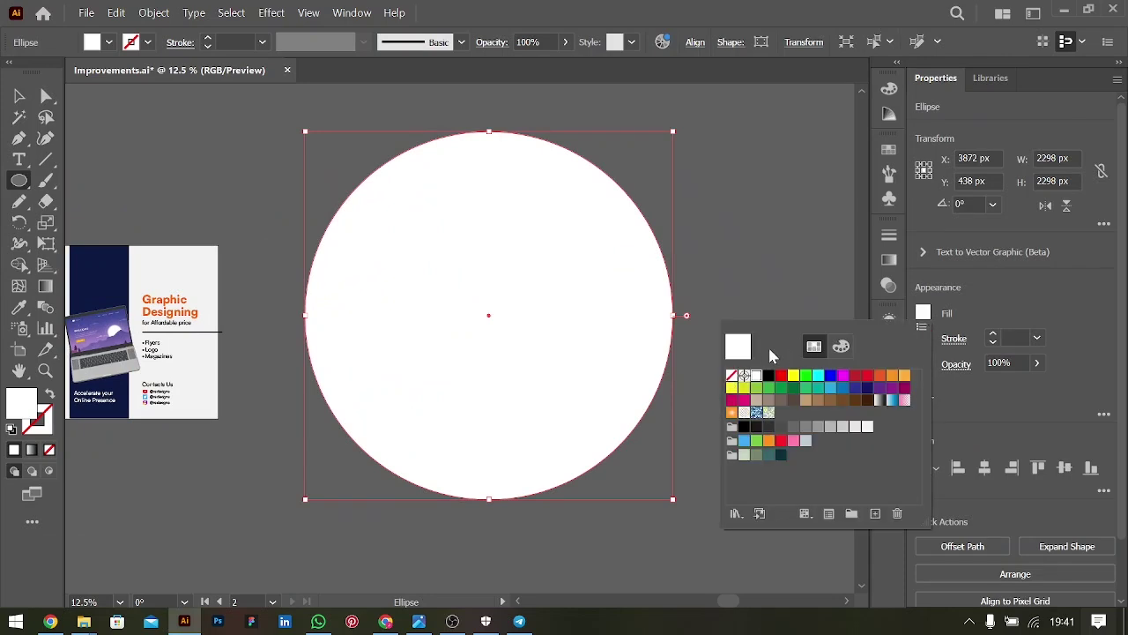
left_click(732, 379)
left_click(996, 335)
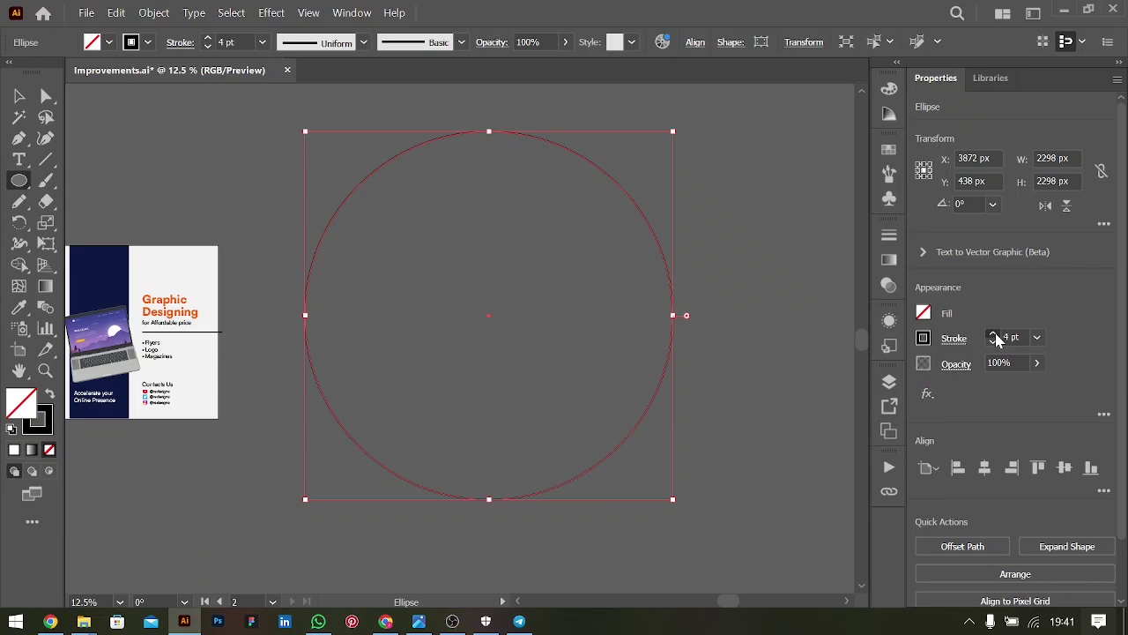
left_click(1011, 338)
Step: Thicken the circle's outline to 100 pt and pick the Width tool
key("shift+Up")
key("shift+Up")
key("shift+Up")
key("shift+Up")
key("shift+Up")
key("shift+Up")
key("shift+Up")
key("shift+Up")
key("shift+Up")
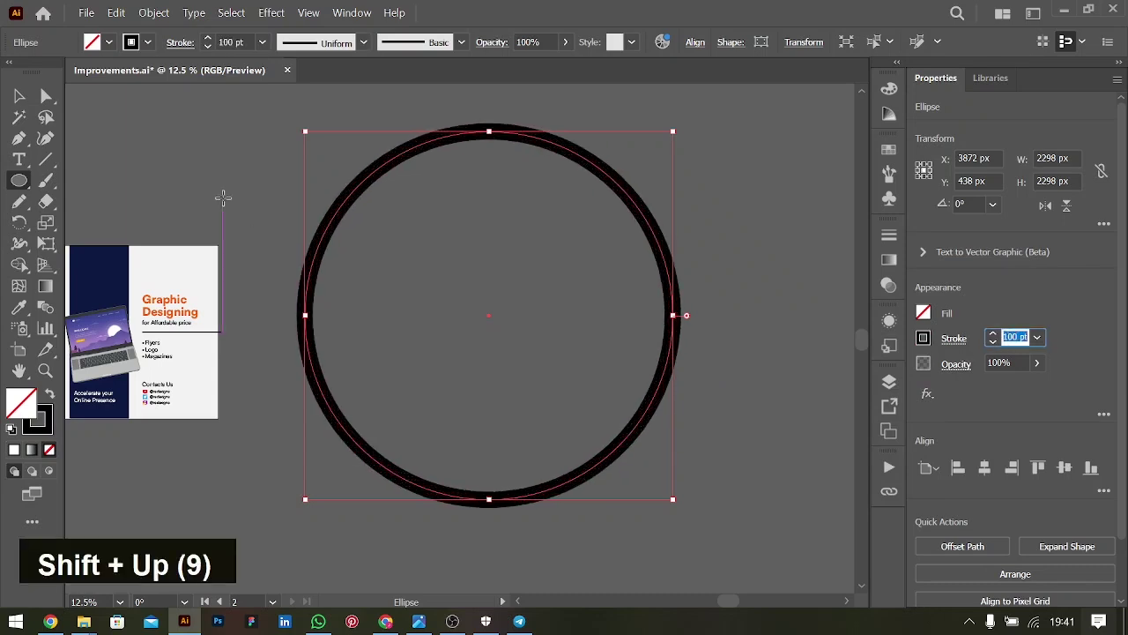
left_click(18, 97)
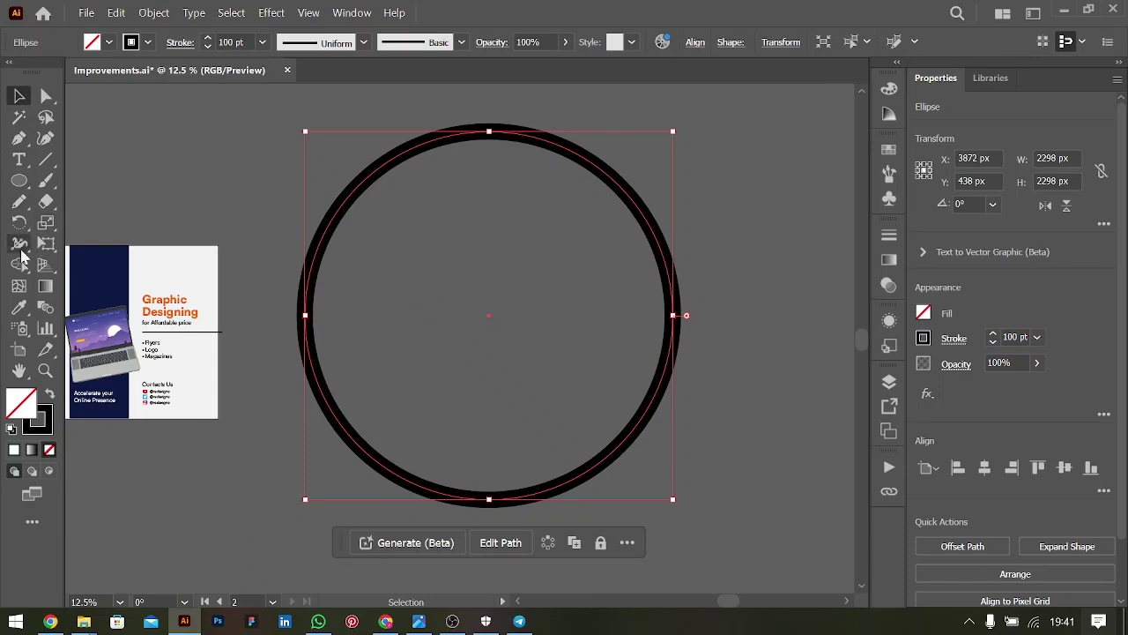
right_click(19, 248)
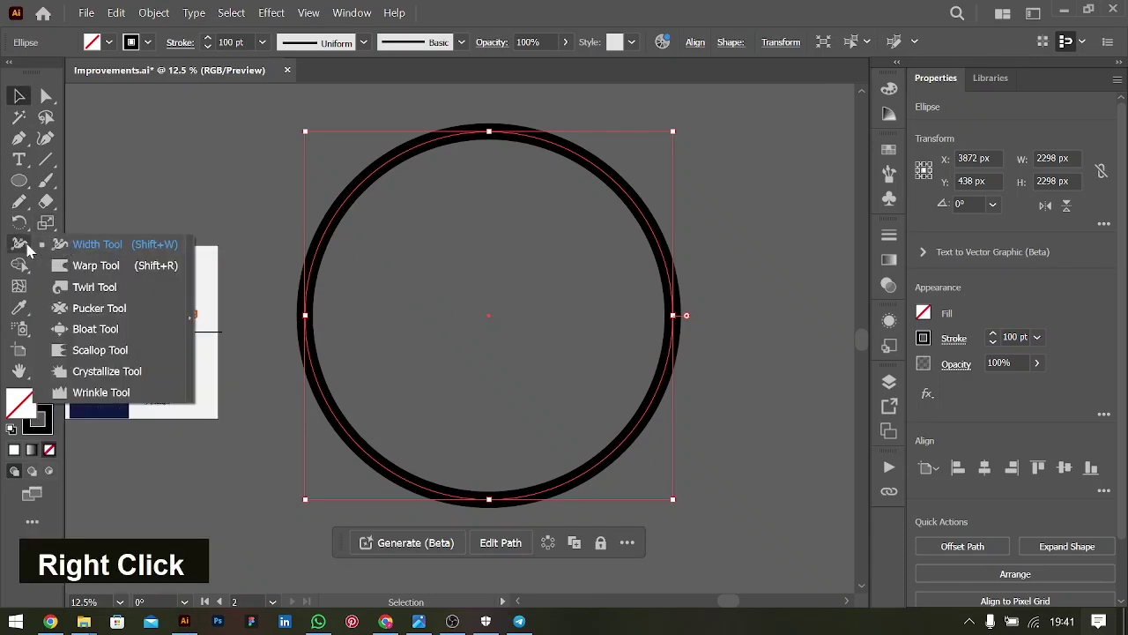
left_click(17, 251)
Step: Taper the ring's stroke so it thins toward the right side
left_click(1027, 19)
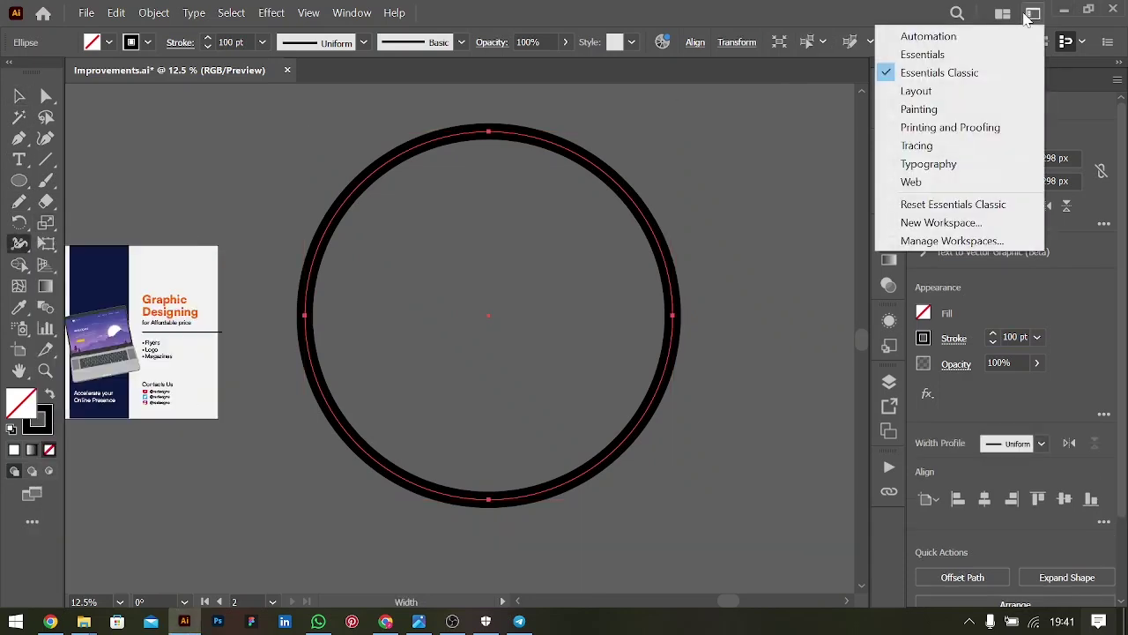
left_click(22, 251)
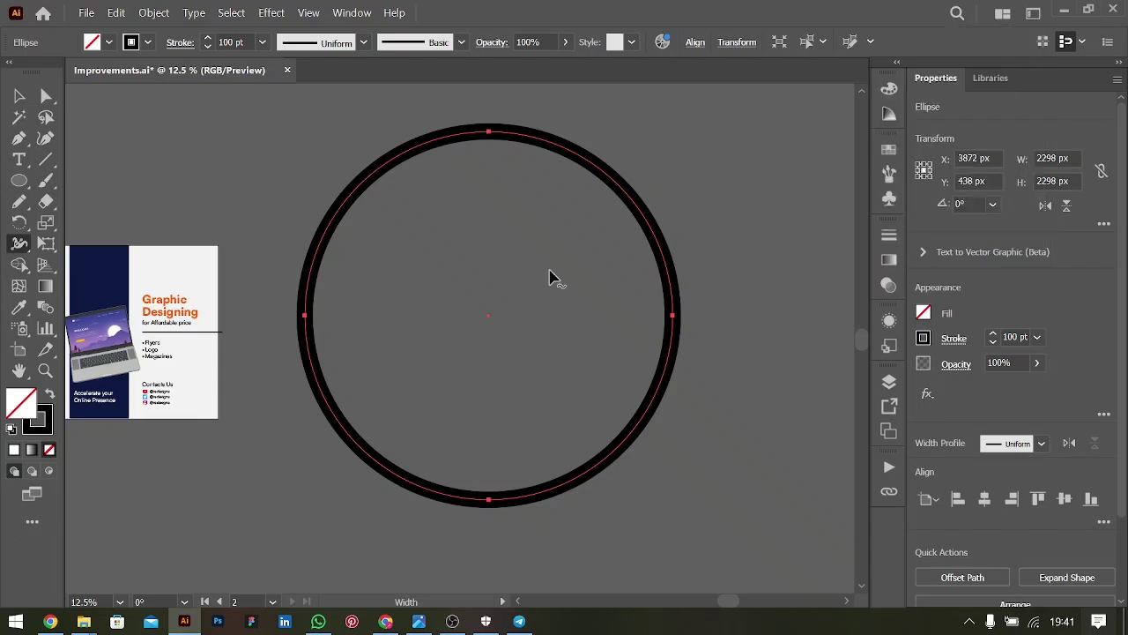
left_click_drag(670, 316, 675, 320)
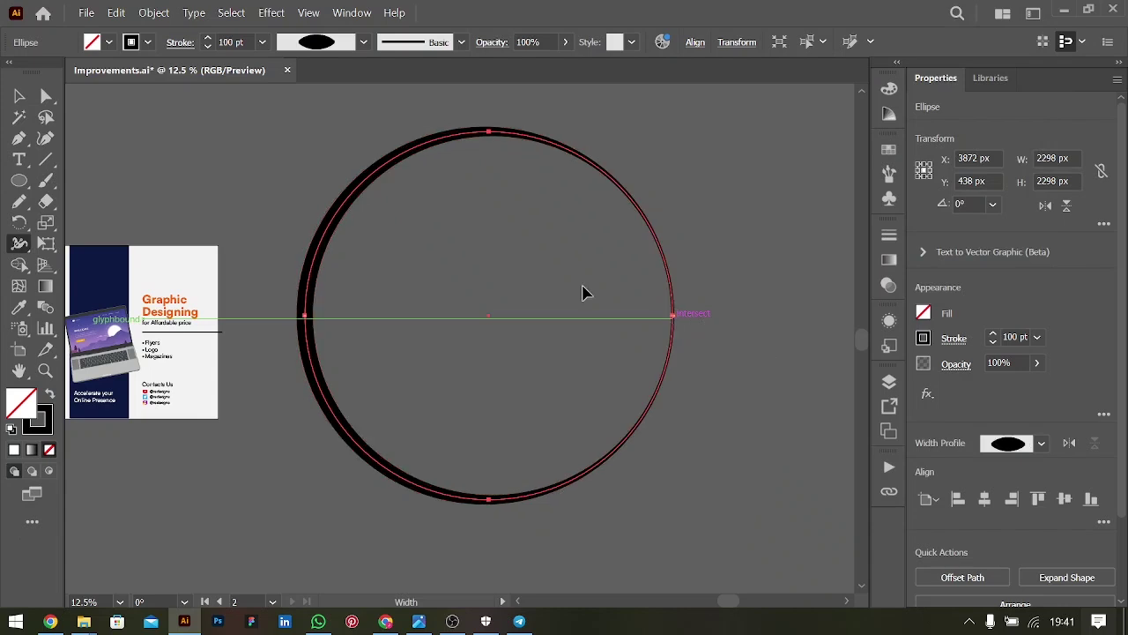
key("v")
double_click(647, 336)
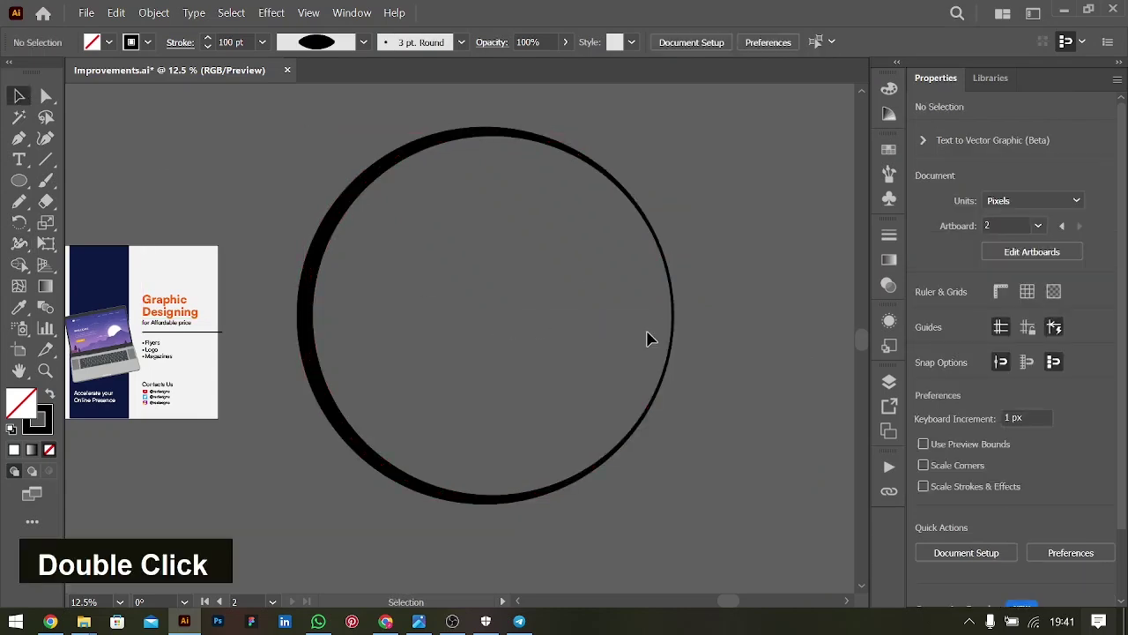
scroll(647, 338, "right", 6)
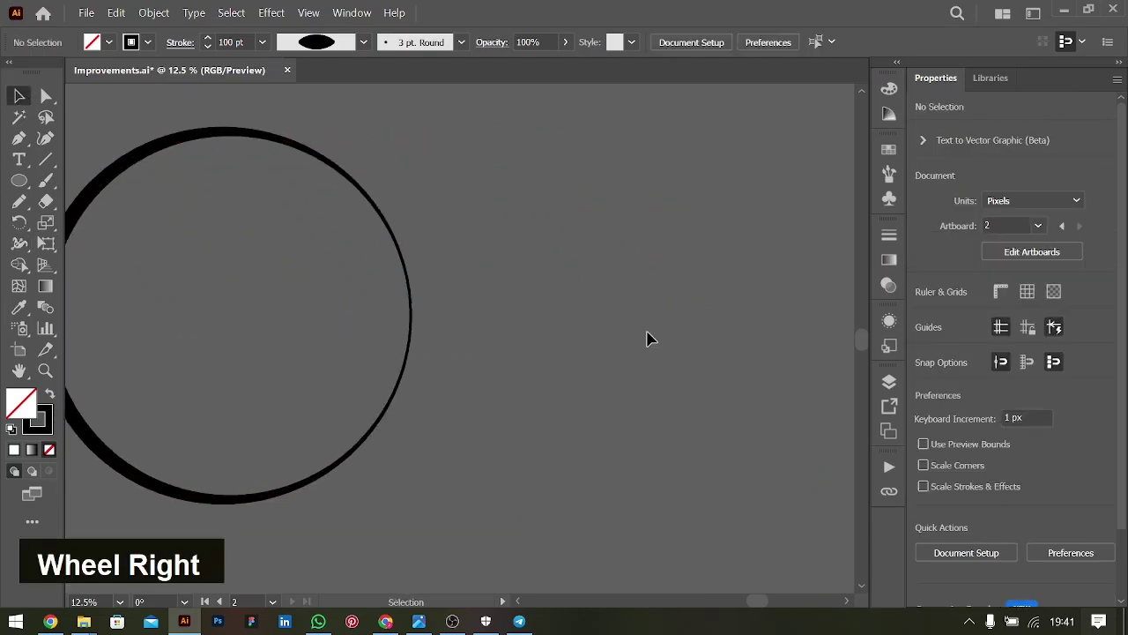
key("ctrl+minus")
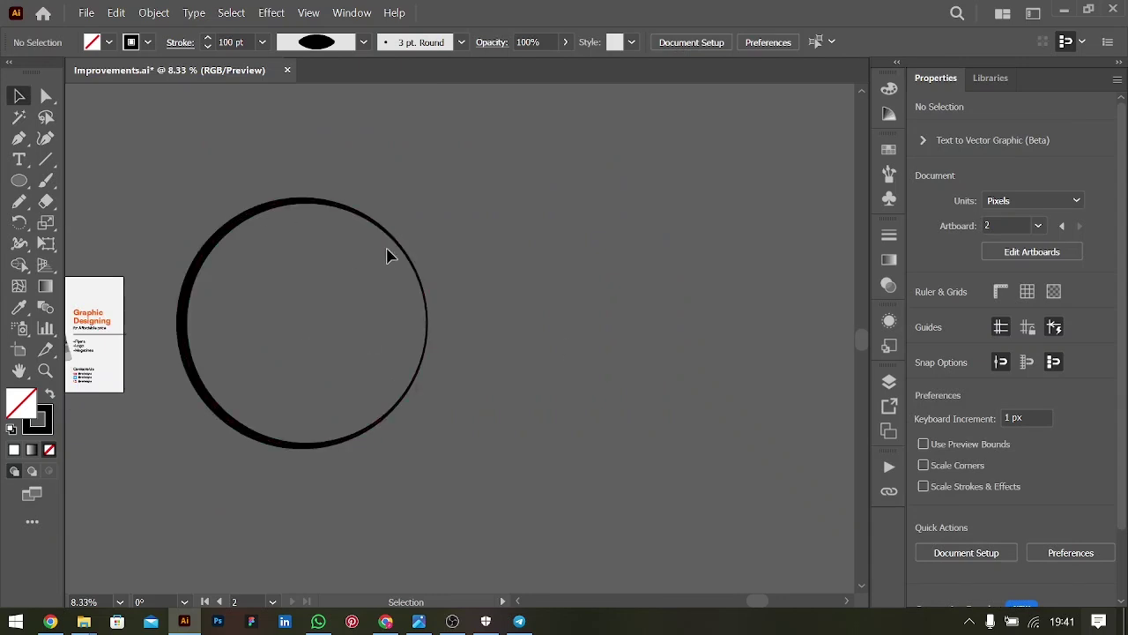
key("alt")
Step: Rotate a copy of the ring 45° around its right-hand anchor point
left_click(372, 225, "alt")
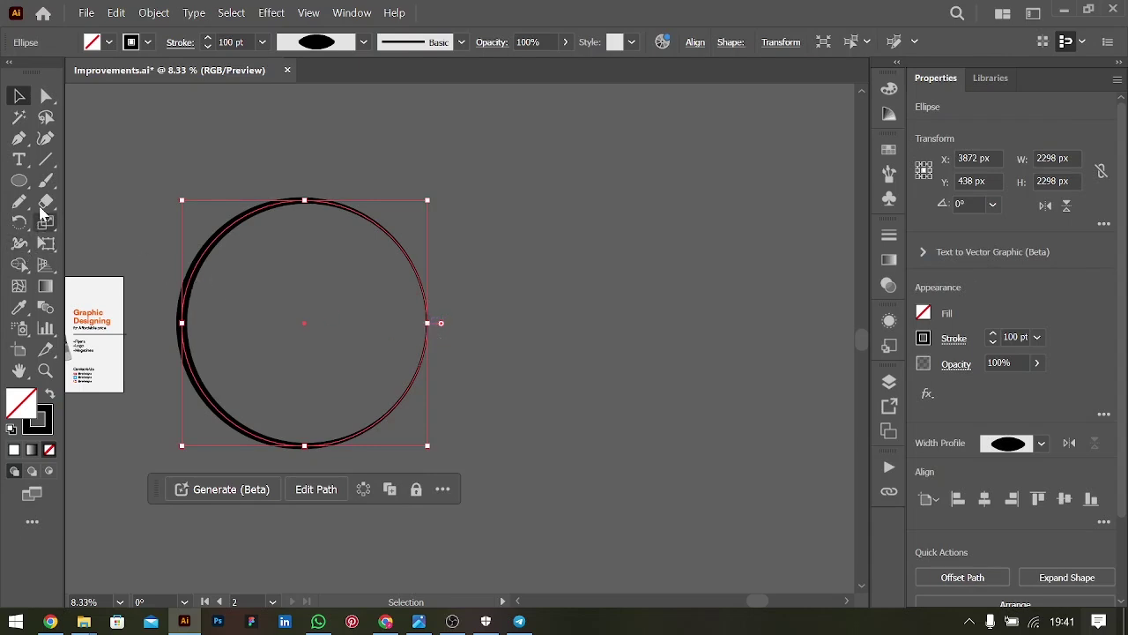
left_click(23, 225)
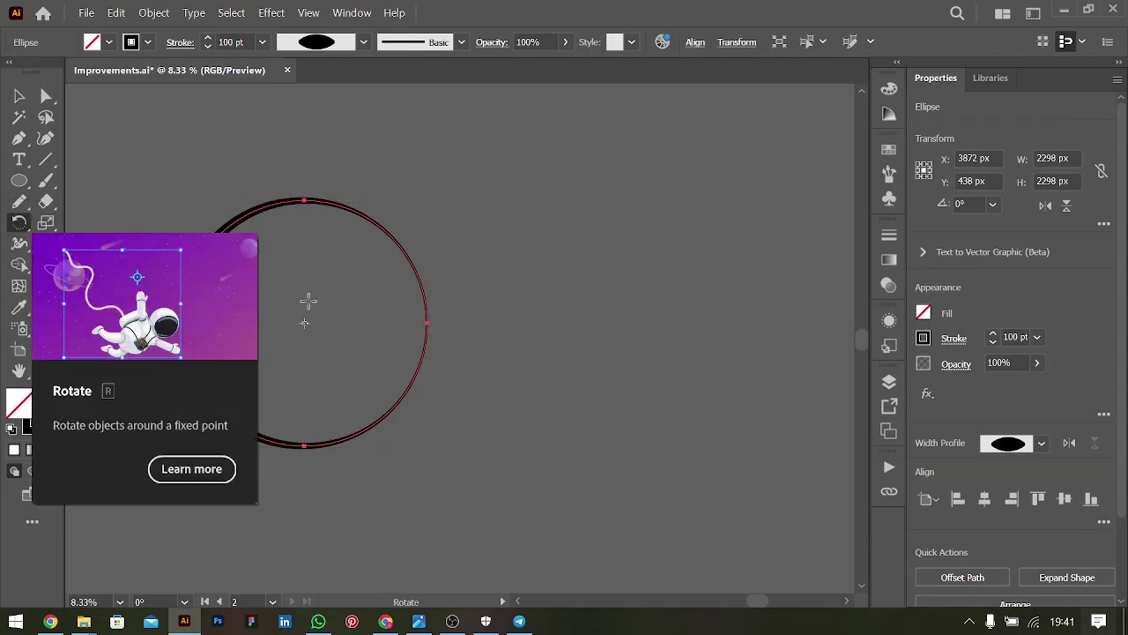
left_click(427, 322, "alt")
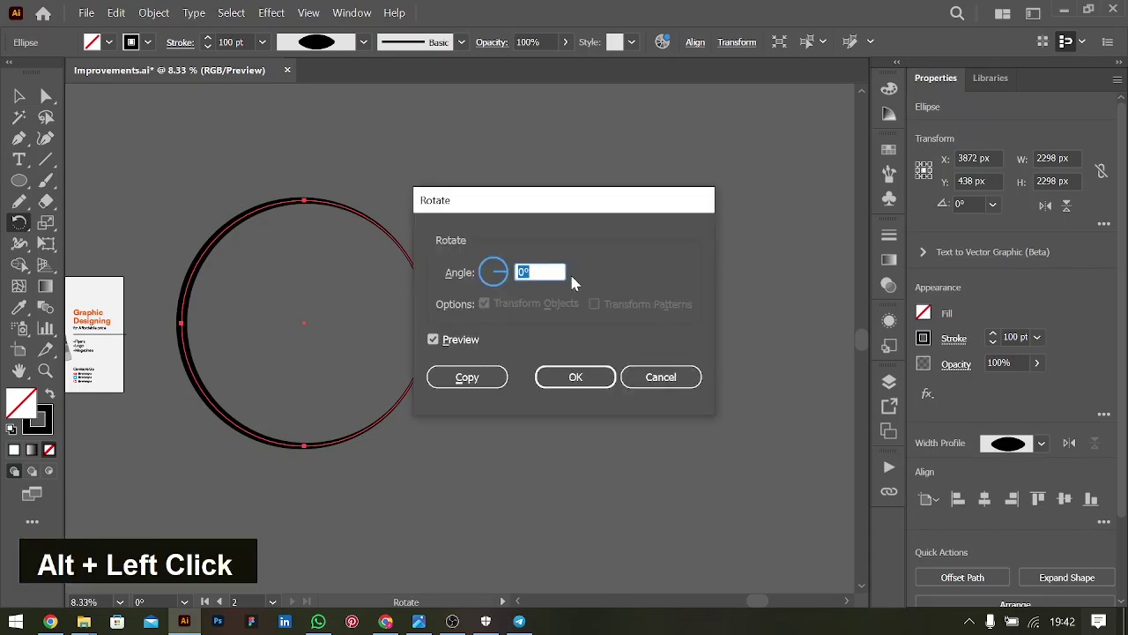
type("45")
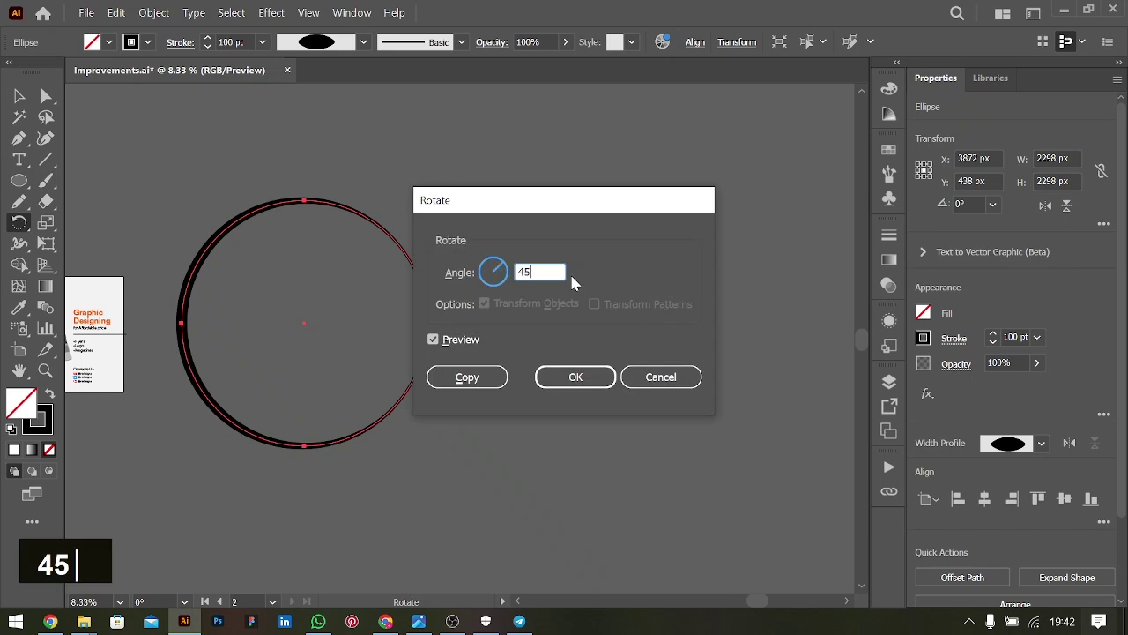
key("Tab")
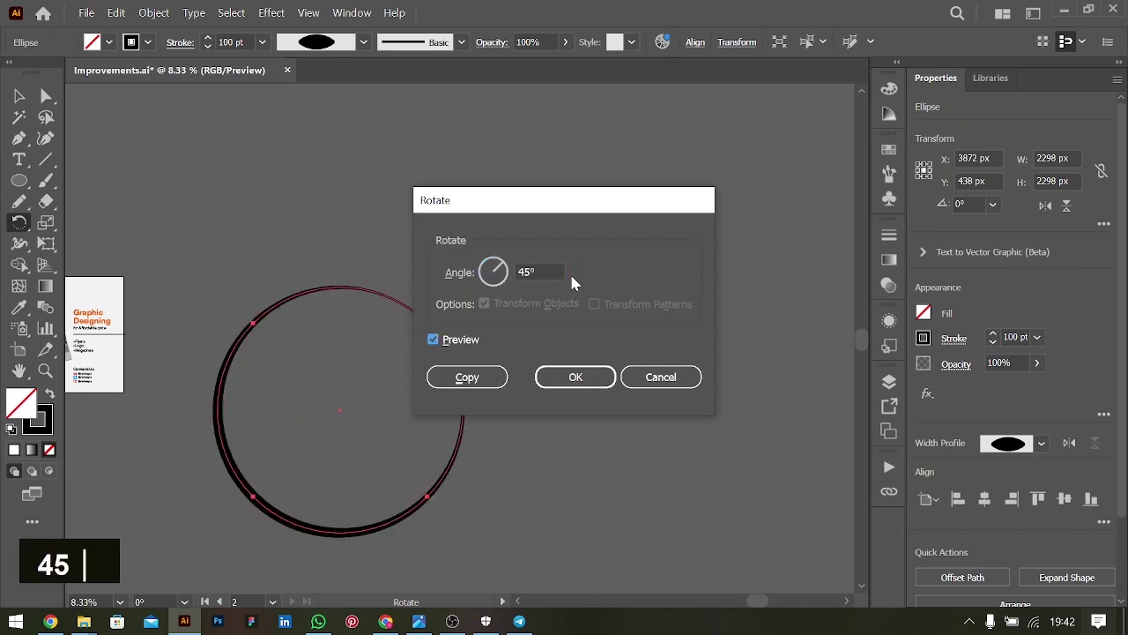
left_click(512, 271)
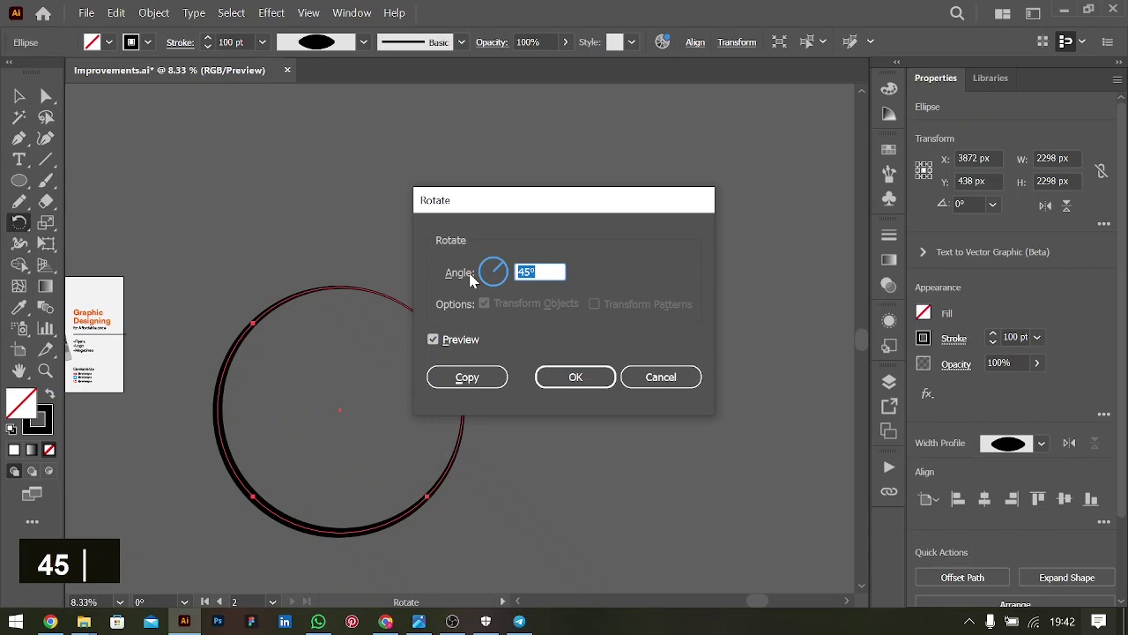
left_click(449, 375)
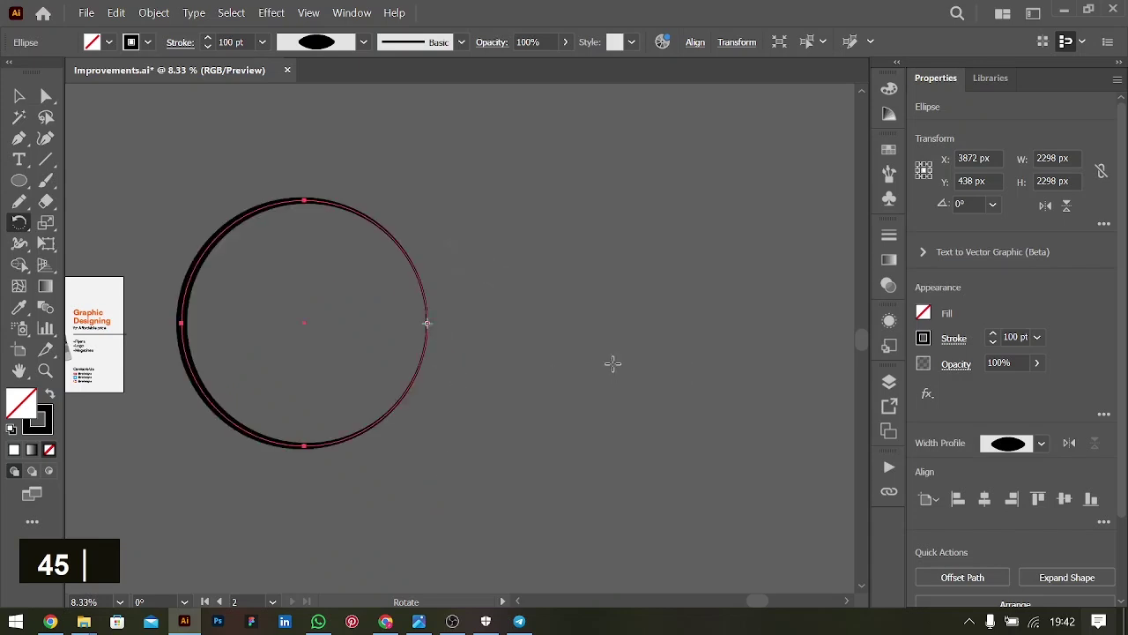
Step: Repeat the rotated copy to eight rings, then group them and expand their appearance
key("ctrl+d")
key("ctrl+d")
key("ctrl+d")
key("ctrl+d")
key("ctrl+d")
key("ctrl+d")
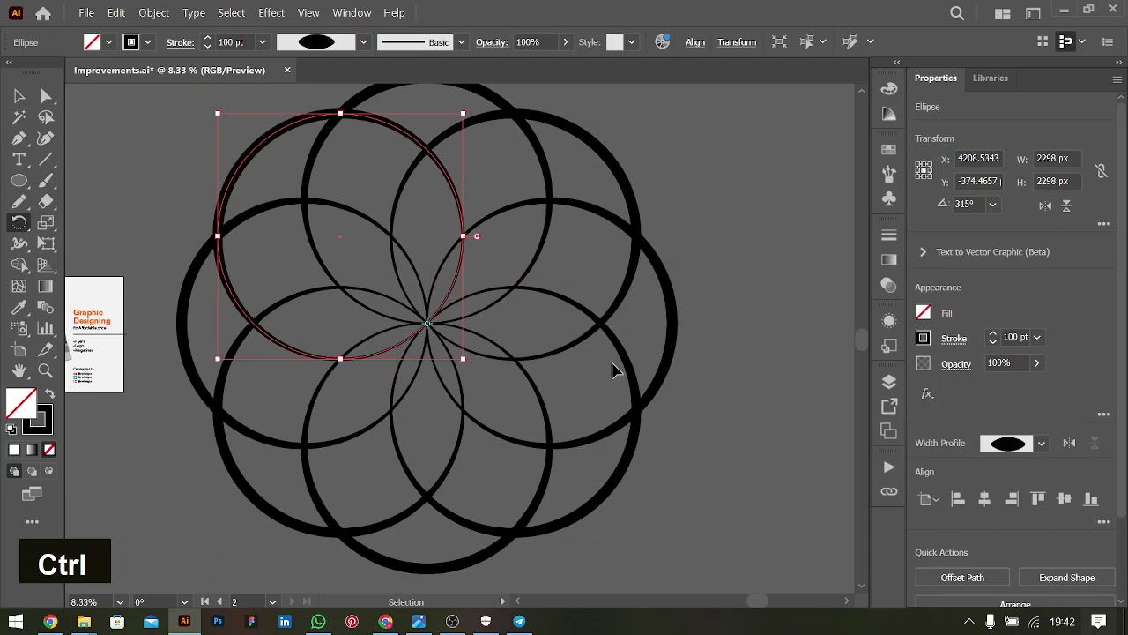
left_click(18, 97)
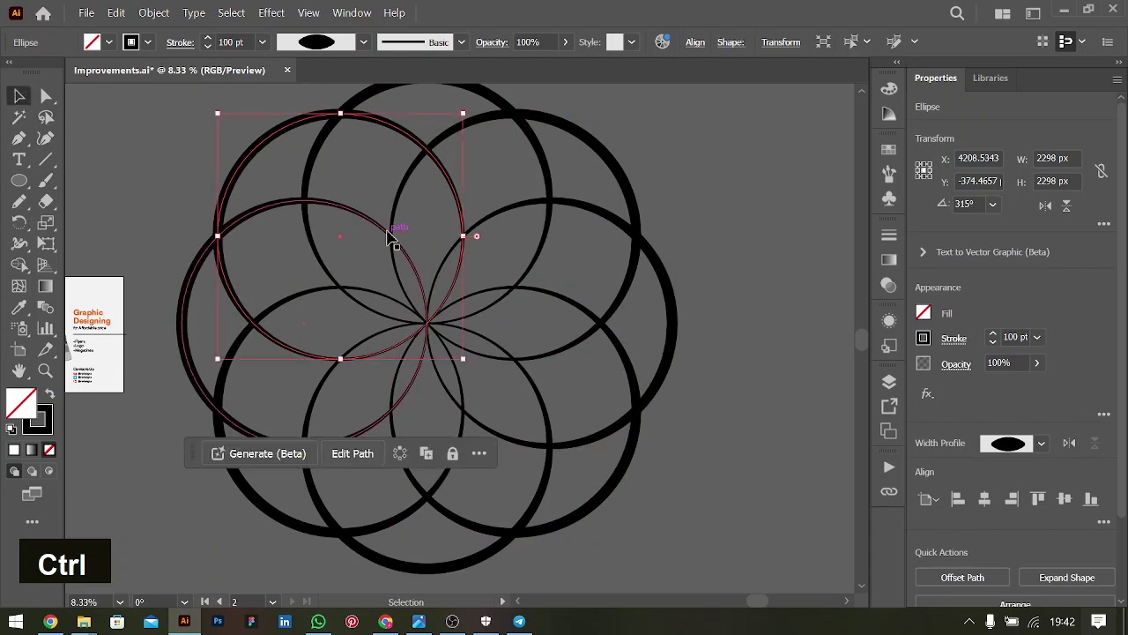
key("ctrl+a")
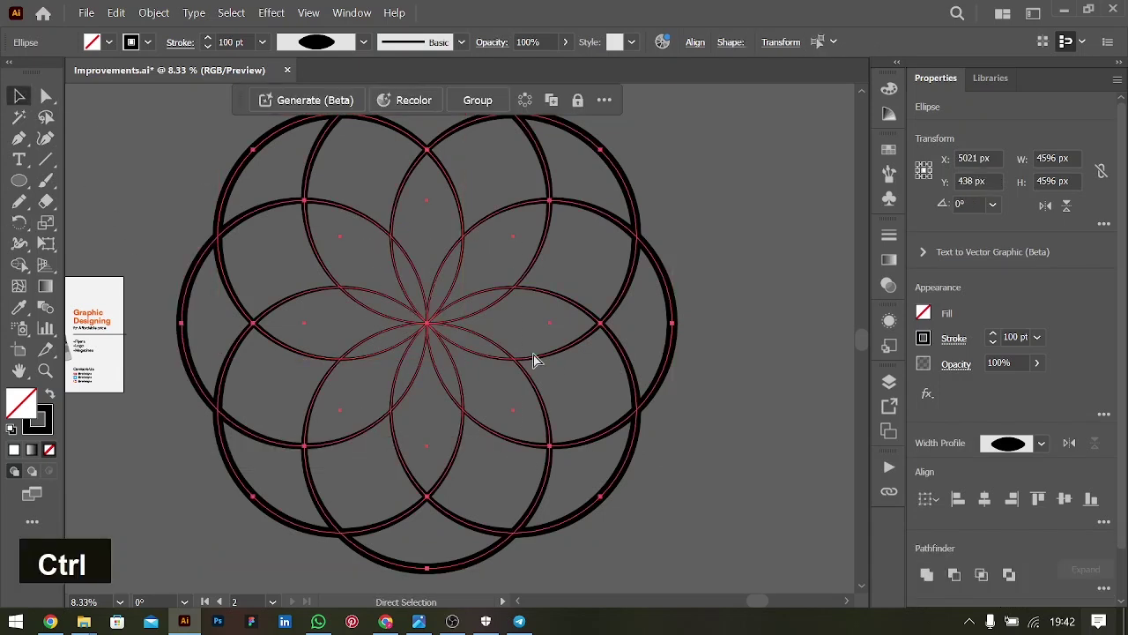
key("ctrl+g")
left_click(153, 13)
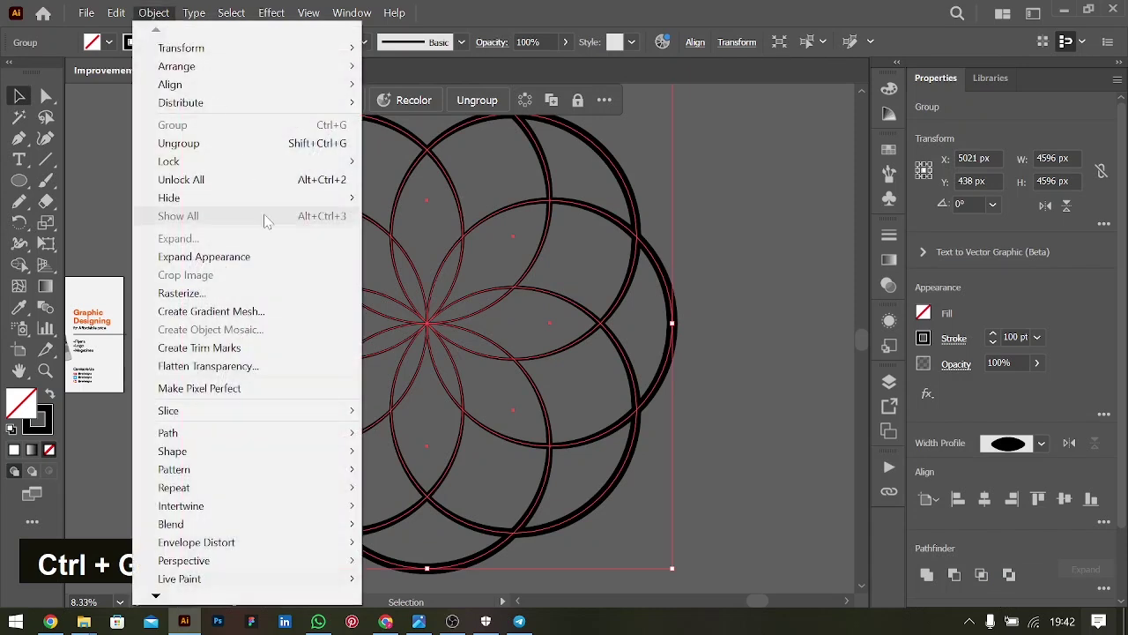
left_click(190, 261)
Step: Nudge the rosette into place and Alt-drag a duplicate over the flyers
left_click(687, 267)
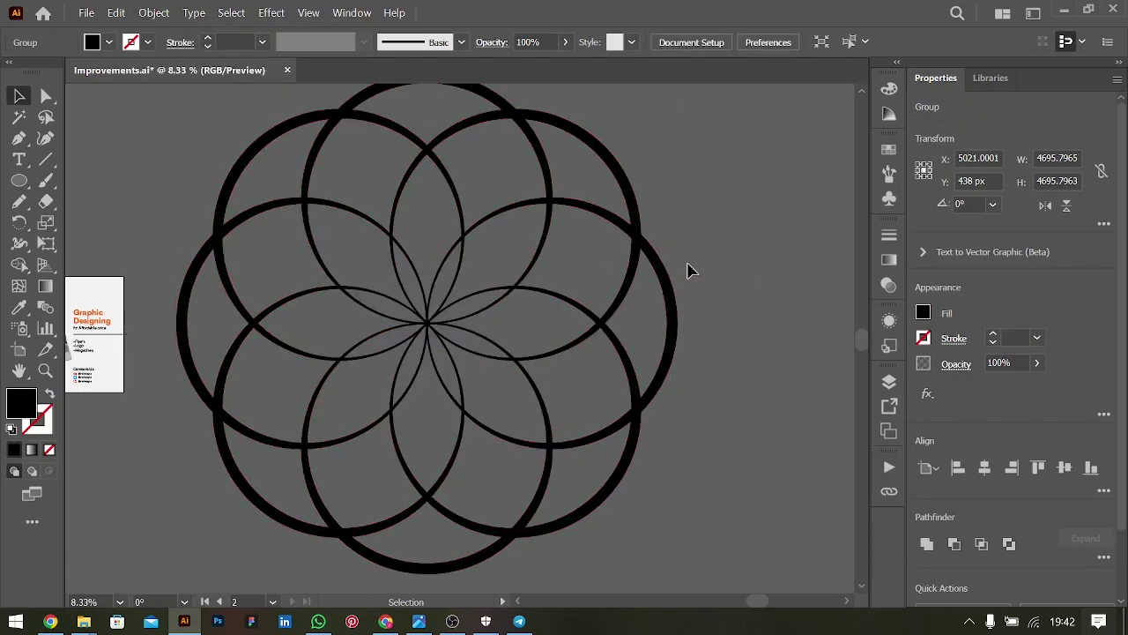
left_click_drag(656, 247, 690, 240)
left_click(691, 240)
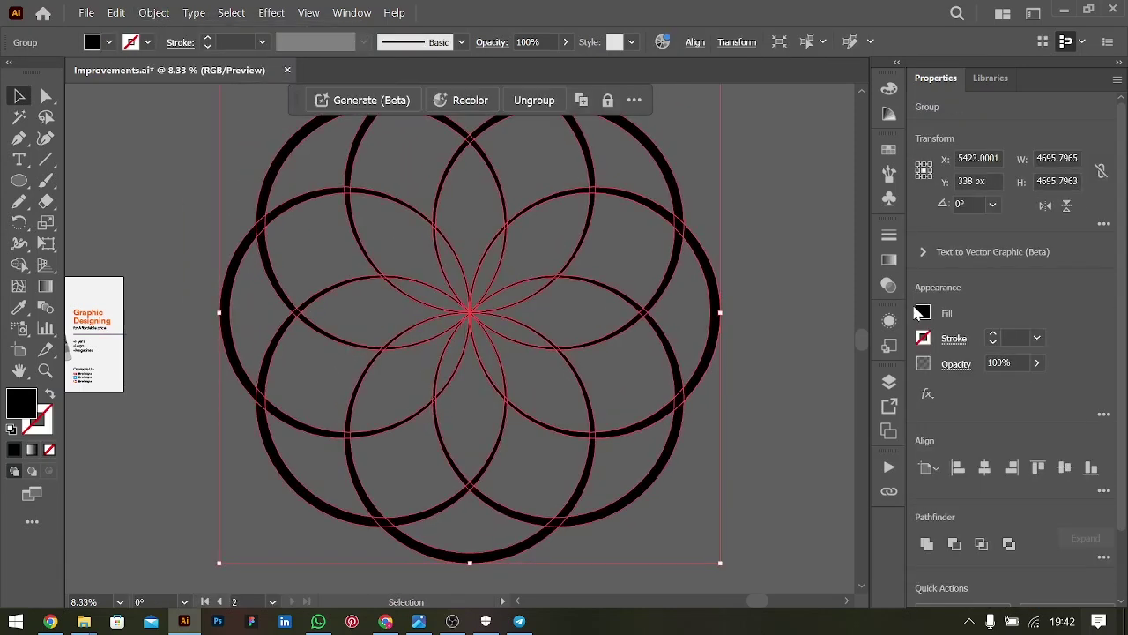
left_click(794, 288)
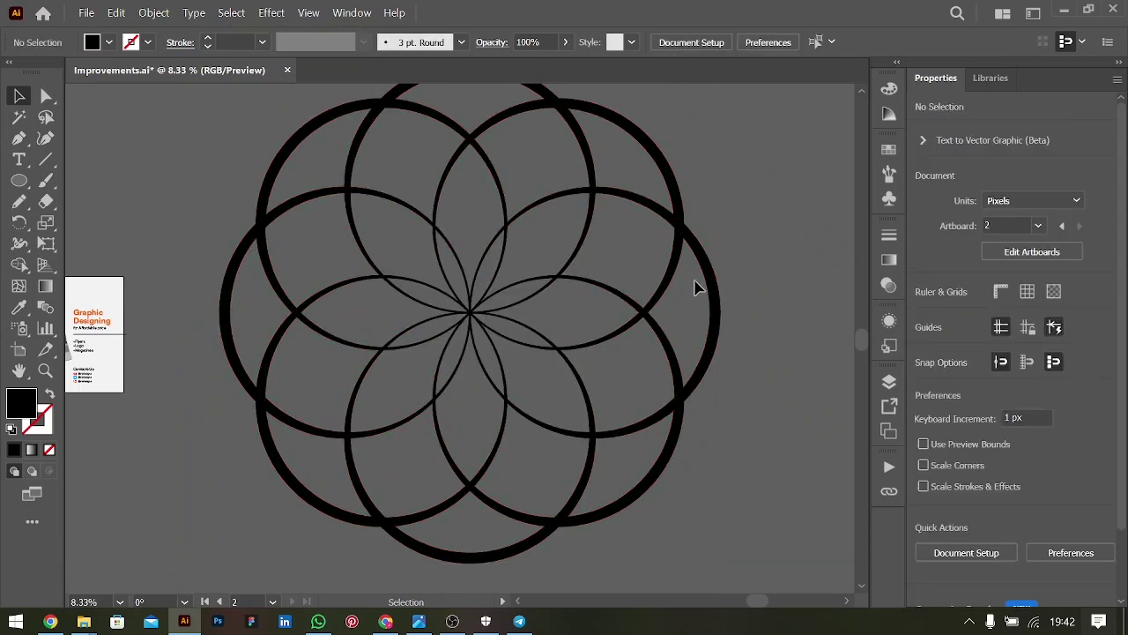
left_click(676, 272)
scroll(671, 271, "left", 3)
scroll(672, 271, "left", 5)
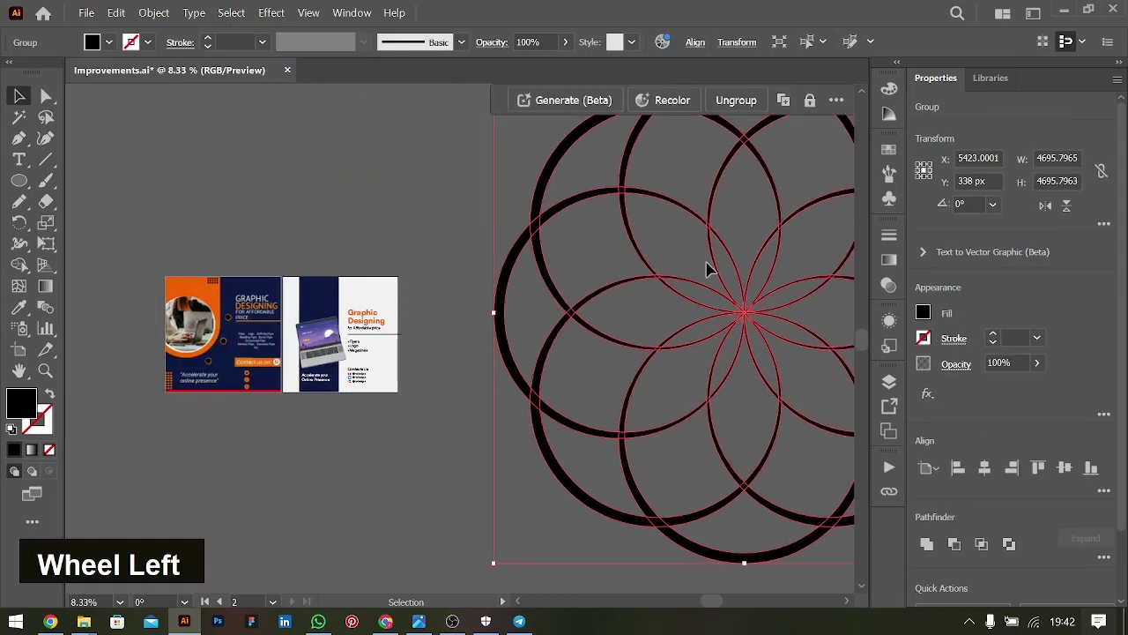
left_click_drag(749, 311, 324, 334)
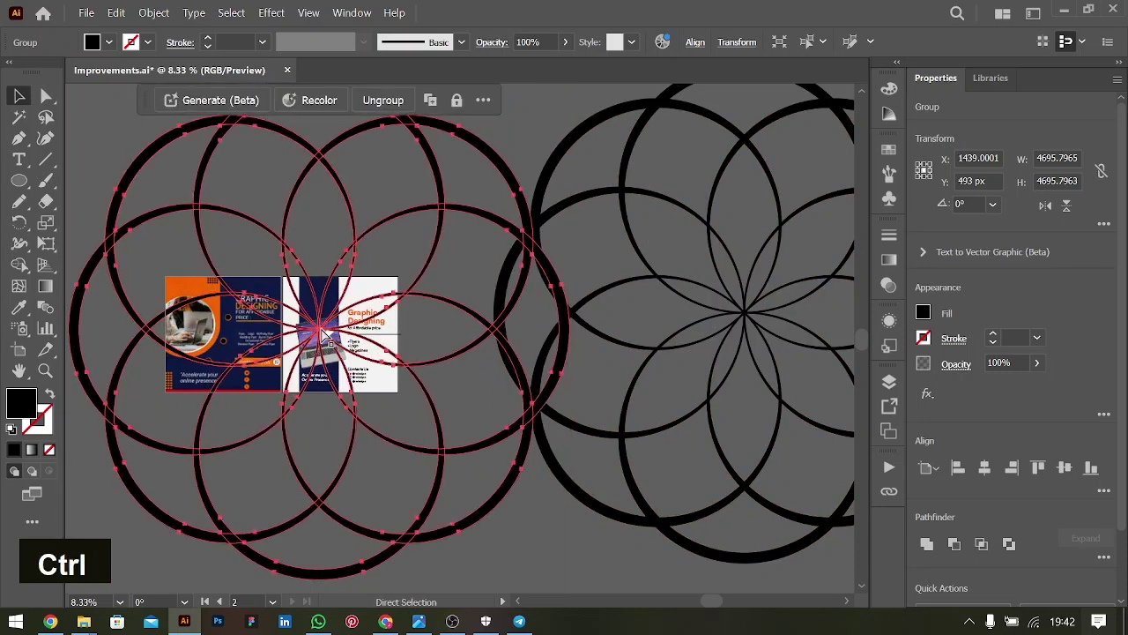
Step: Colour the duplicate rosette with the flyer's orange using the Eyedropper
key("ctrl+equal")
key("ctrl+equal")
key("ctrl+equal")
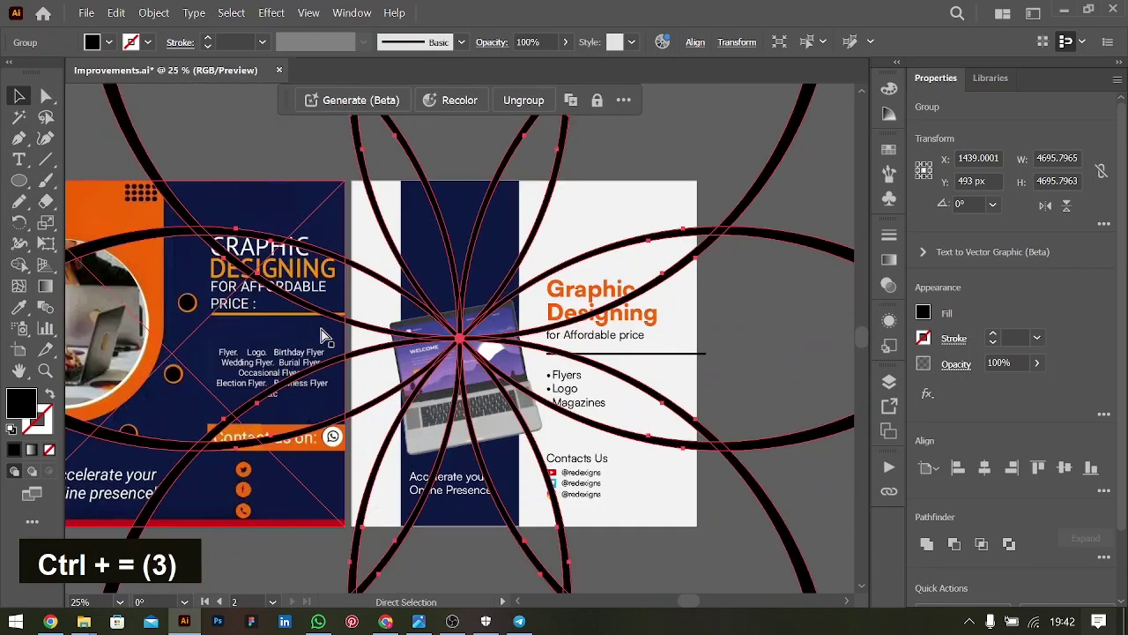
left_click(923, 313)
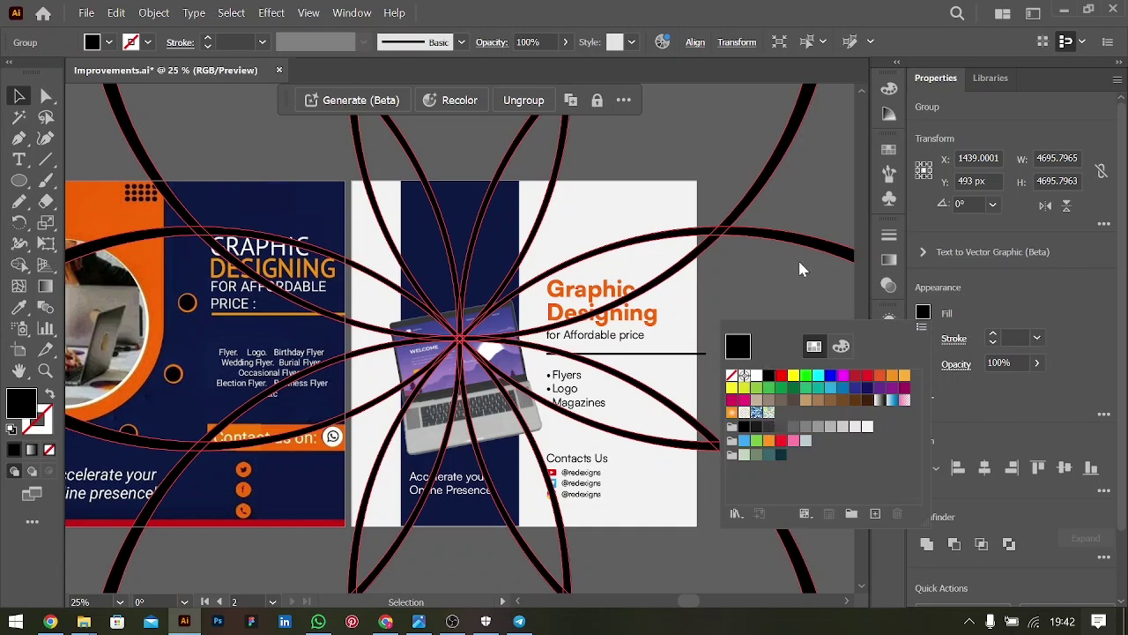
key("Escape")
key("i")
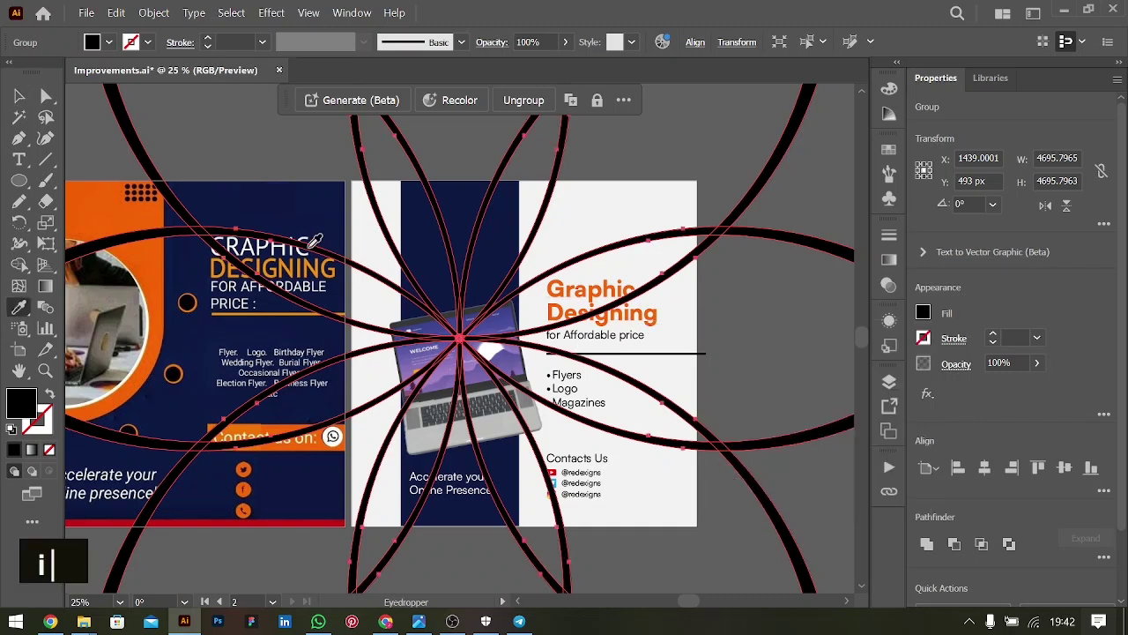
left_click(129, 209)
Step: Paste a copy of the navy stripe in front and bring it to the front of everything
left_click(19, 99)
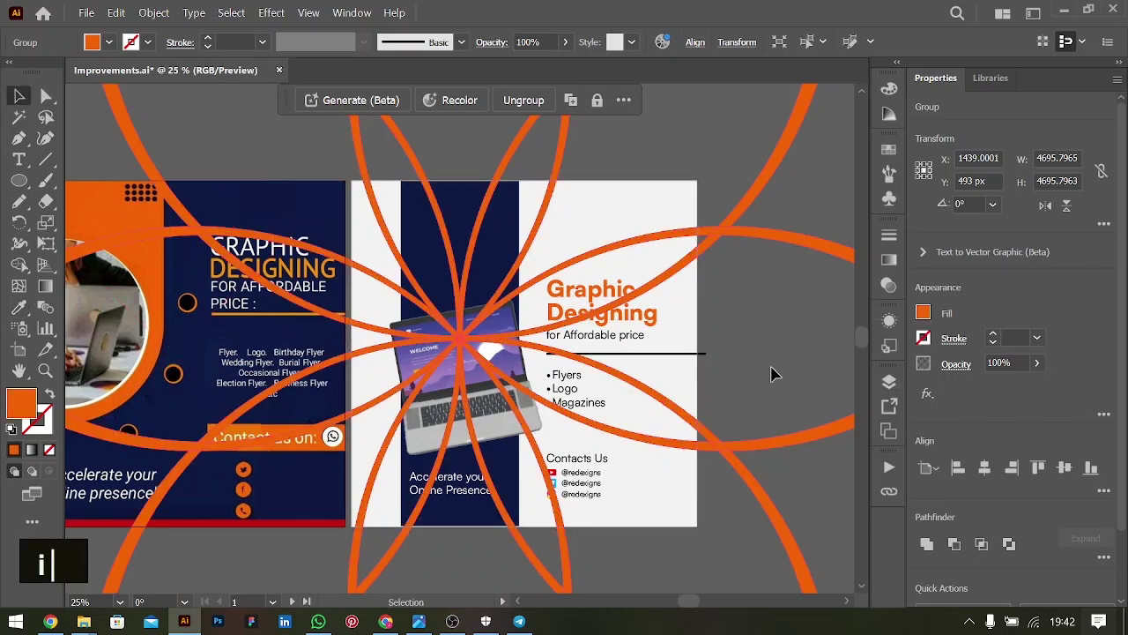
left_click(500, 236, "ctrl")
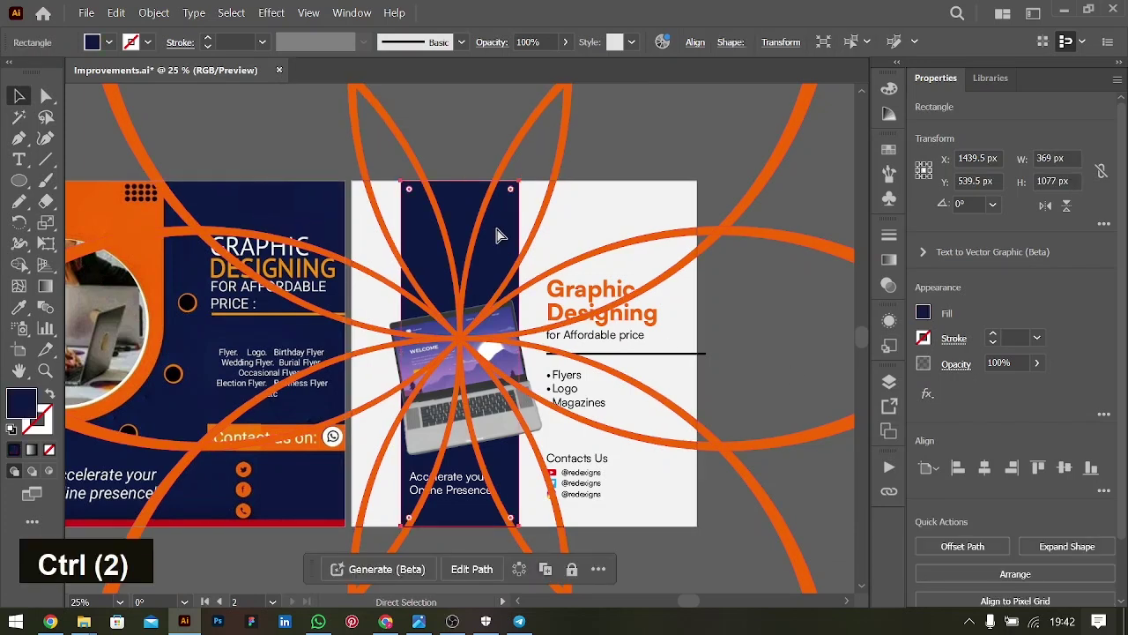
key("ctrl+c")
key("ctrl+f")
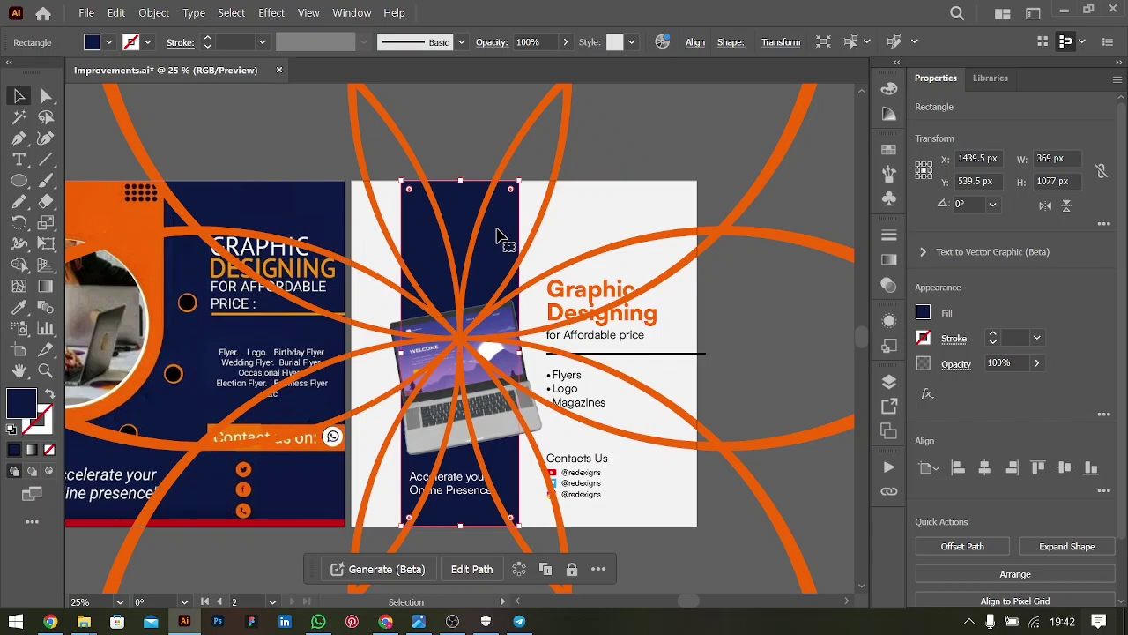
key("ctrl+shift+bracketright")
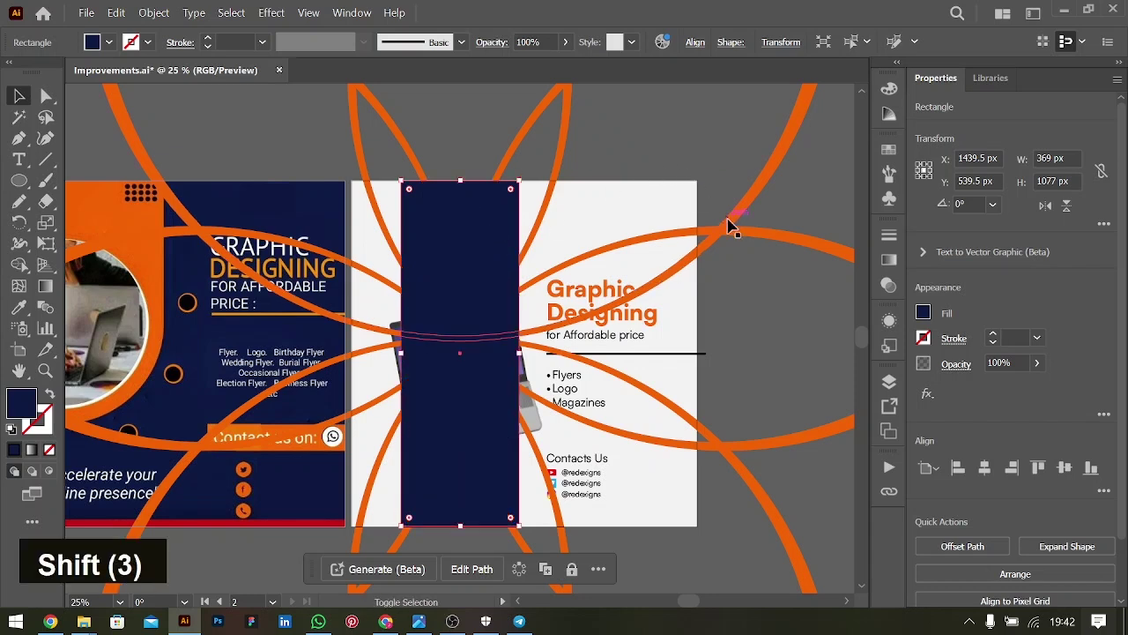
left_click(728, 226, "shift")
Step: Clip the orange petals inside the navy rectangle and restack them behind the laptop
right_click(466, 238)
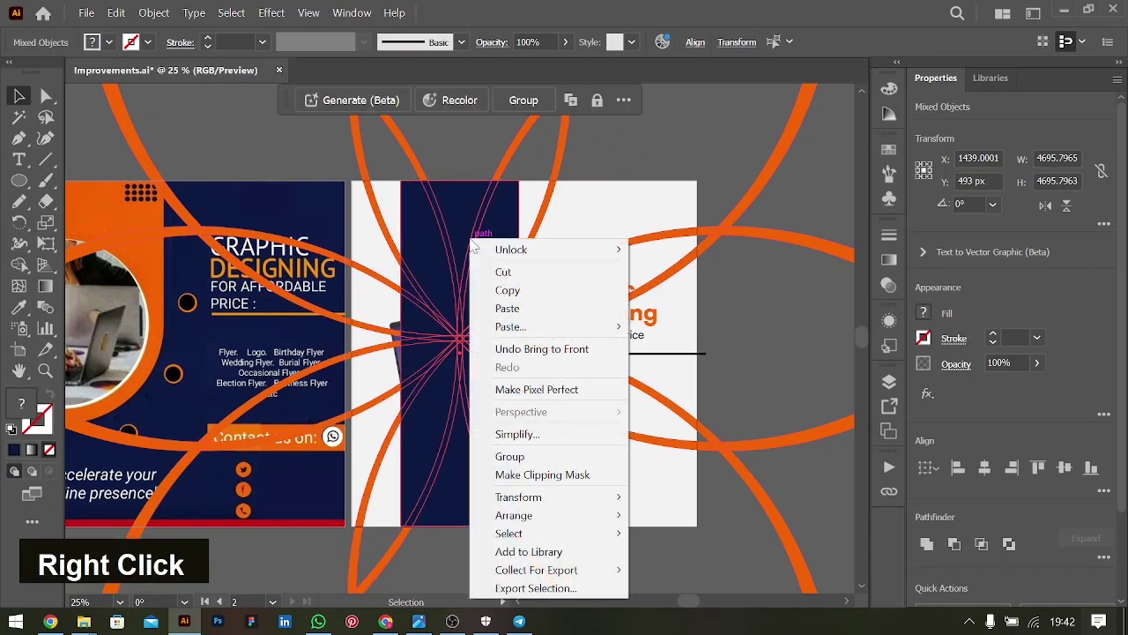
left_click(555, 470)
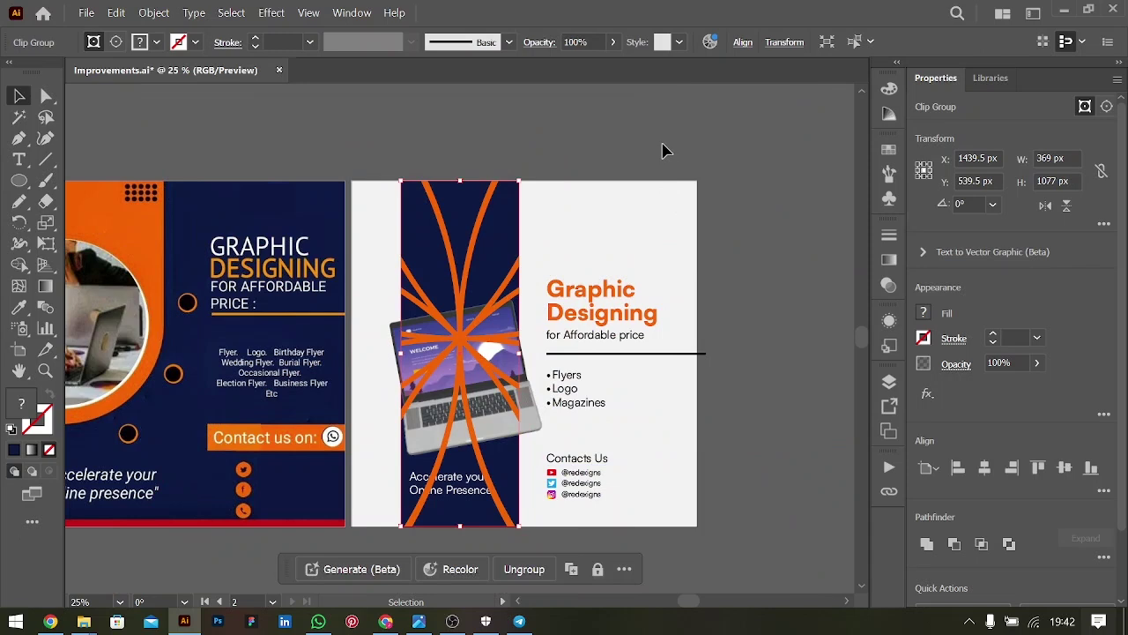
key("ctrl+bracketleft")
key("ctrl+bracketleft")
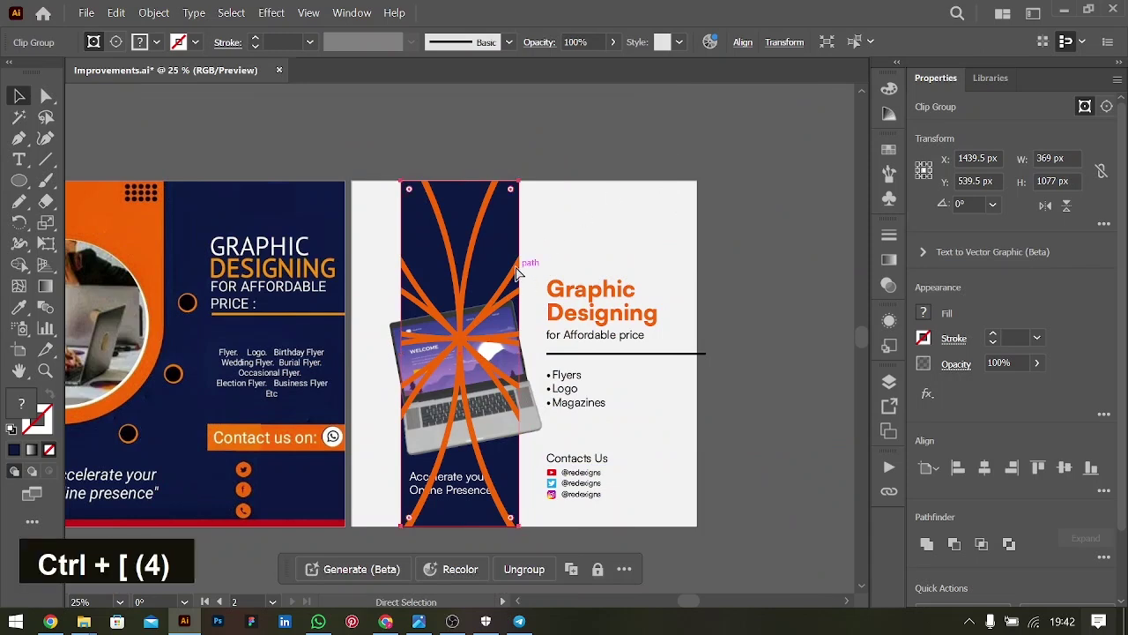
key("ctrl+bracketleft")
key("ctrl+bracketleft")
key("ctrl+bracketleft")
key("ctrl+bracketleft")
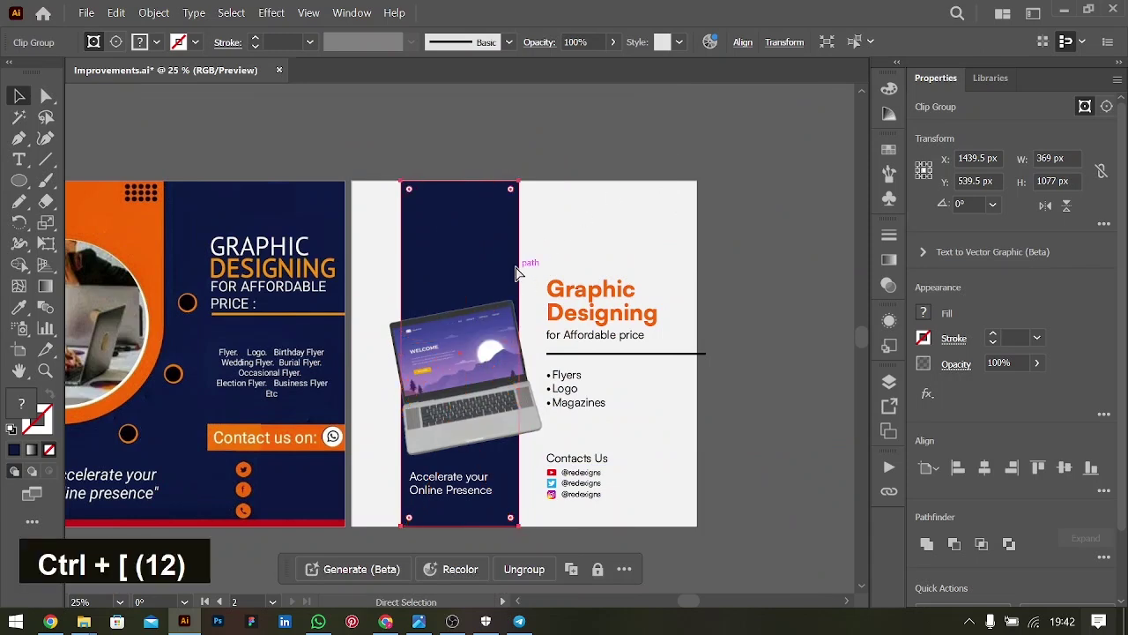
key("ctrl+bracketright")
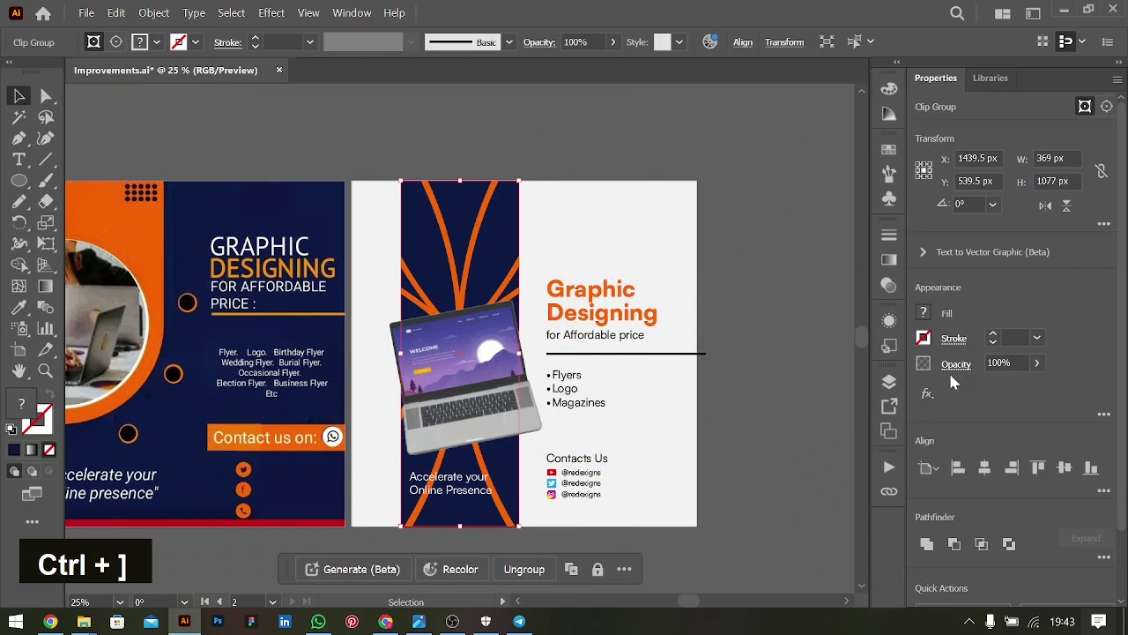
Step: Set the clipped petals to Screen blend mode at 30% opacity
left_click(956, 364)
left_click(818, 396)
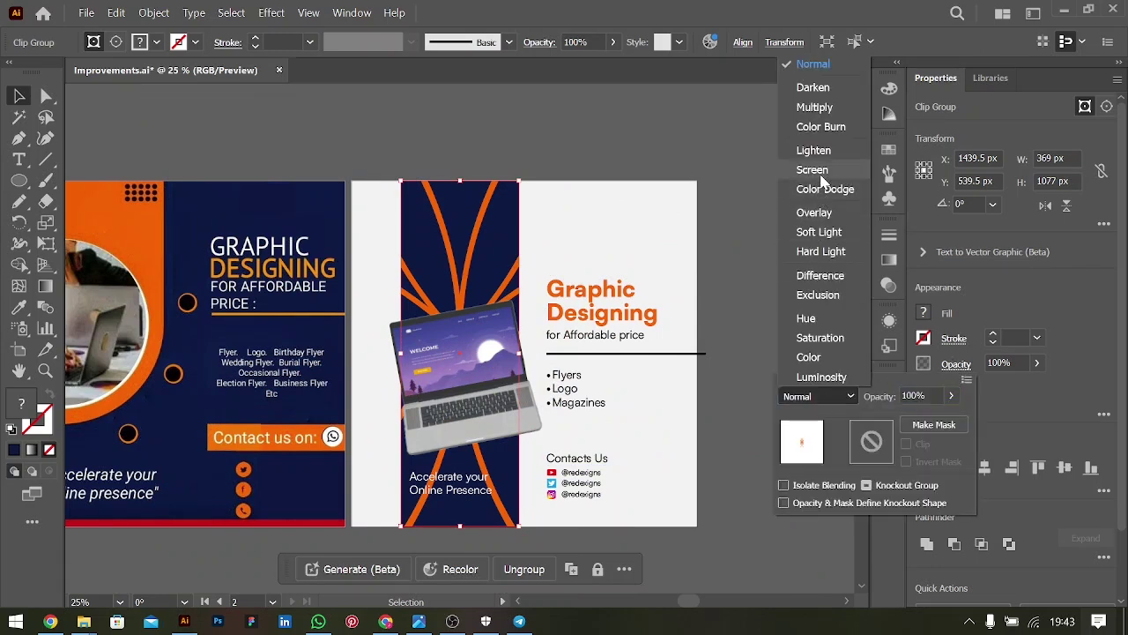
left_click(812, 170)
left_click(818, 393)
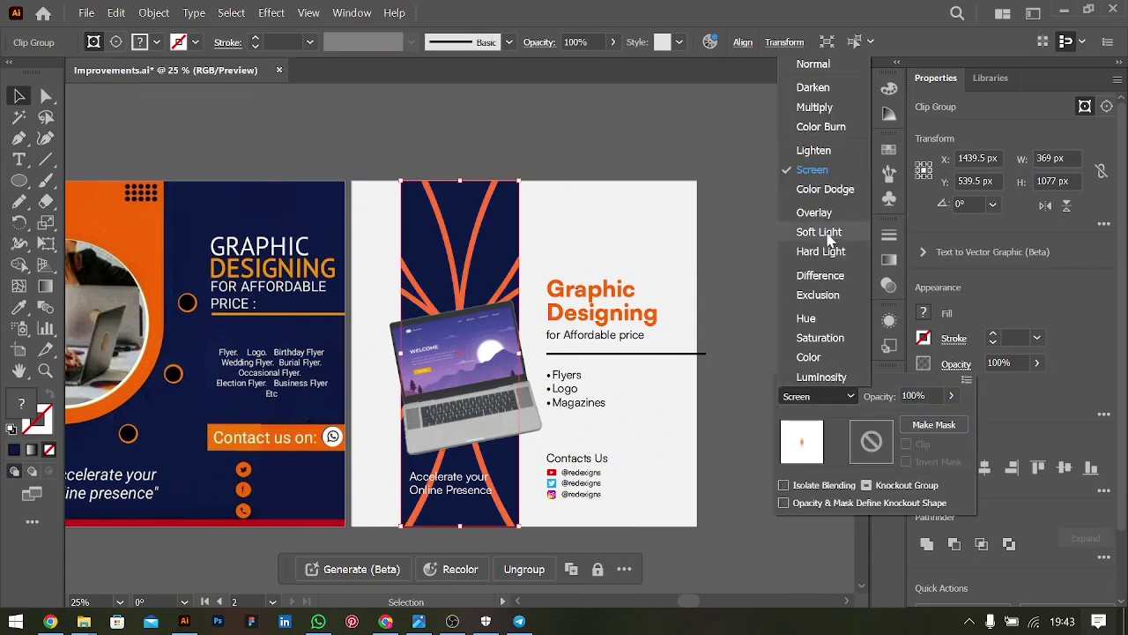
left_click(826, 232)
left_click(812, 396)
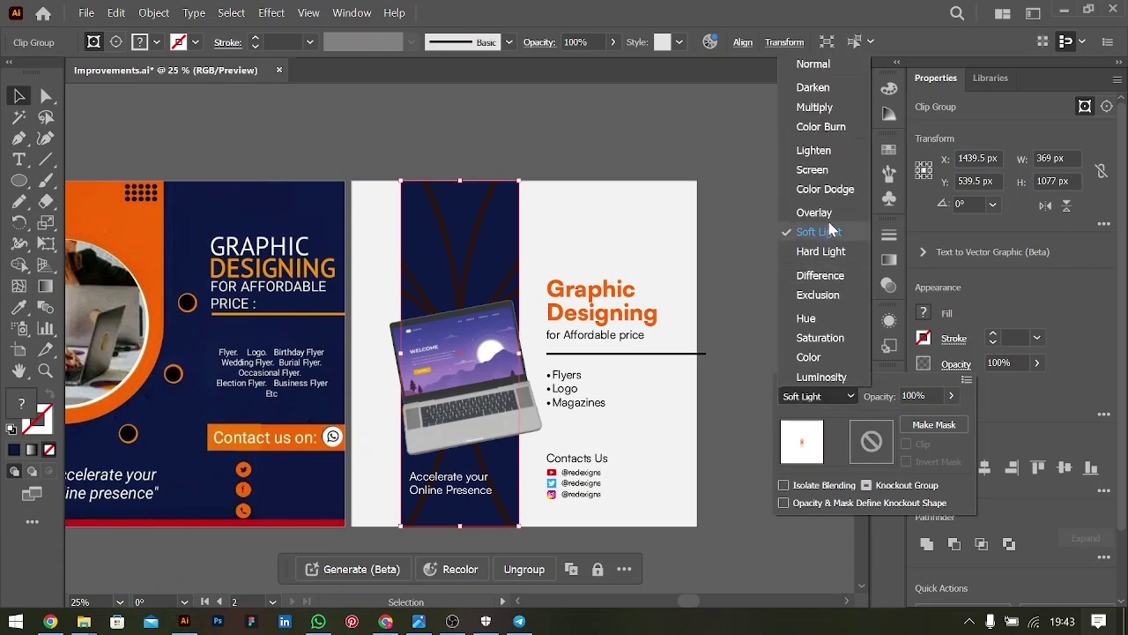
left_click(818, 212)
left_click(815, 396)
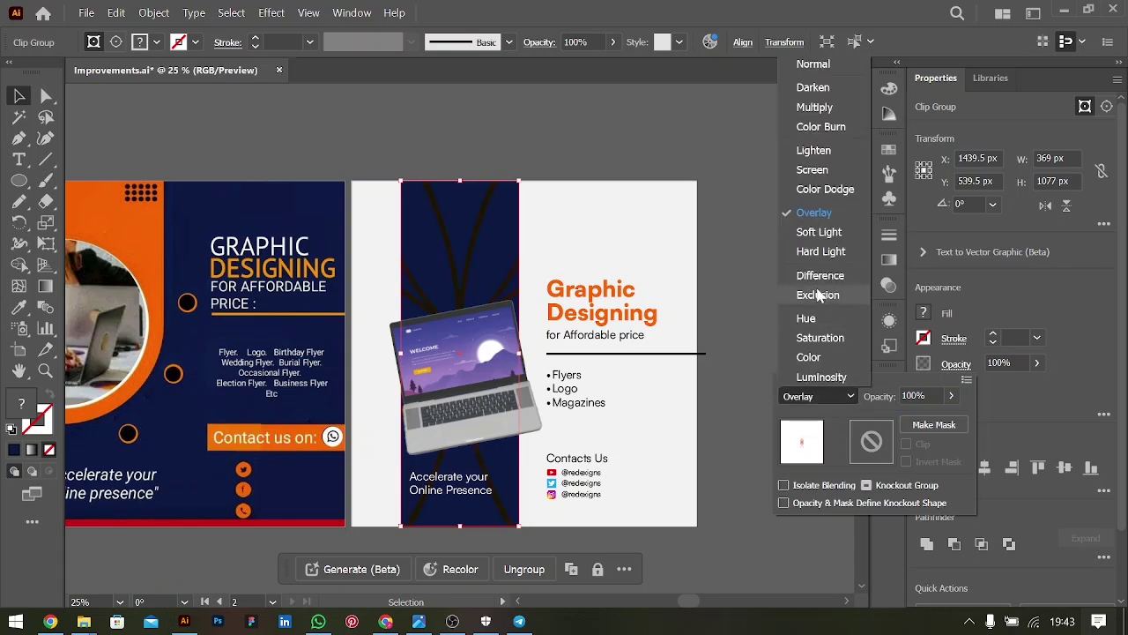
left_click(814, 107)
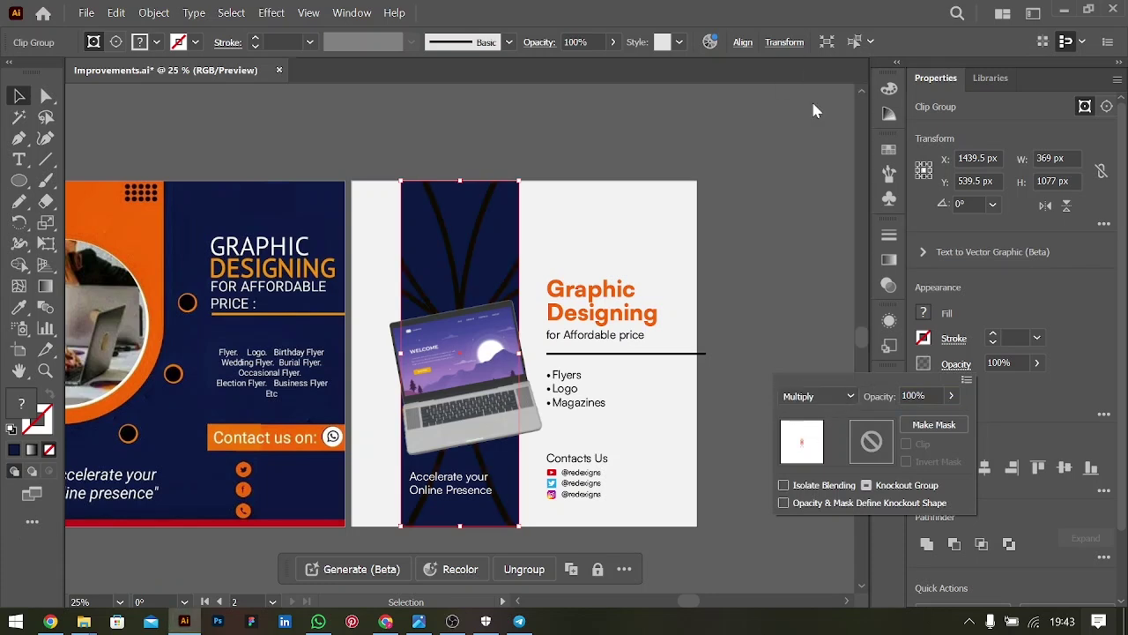
left_click(815, 395)
left_click(818, 168)
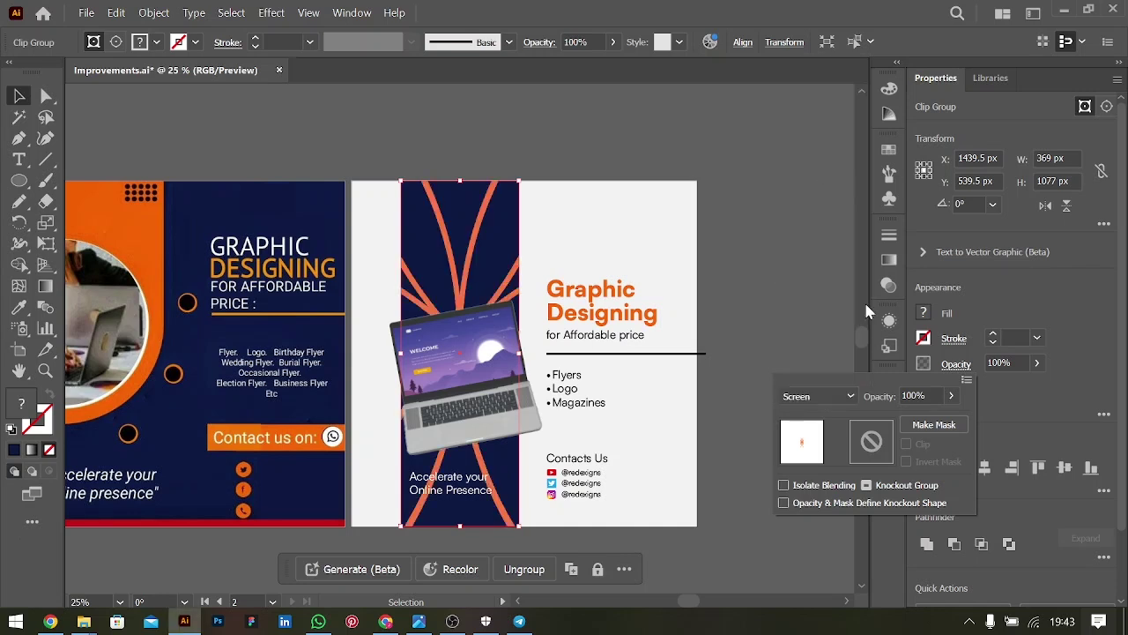
left_click(1026, 362)
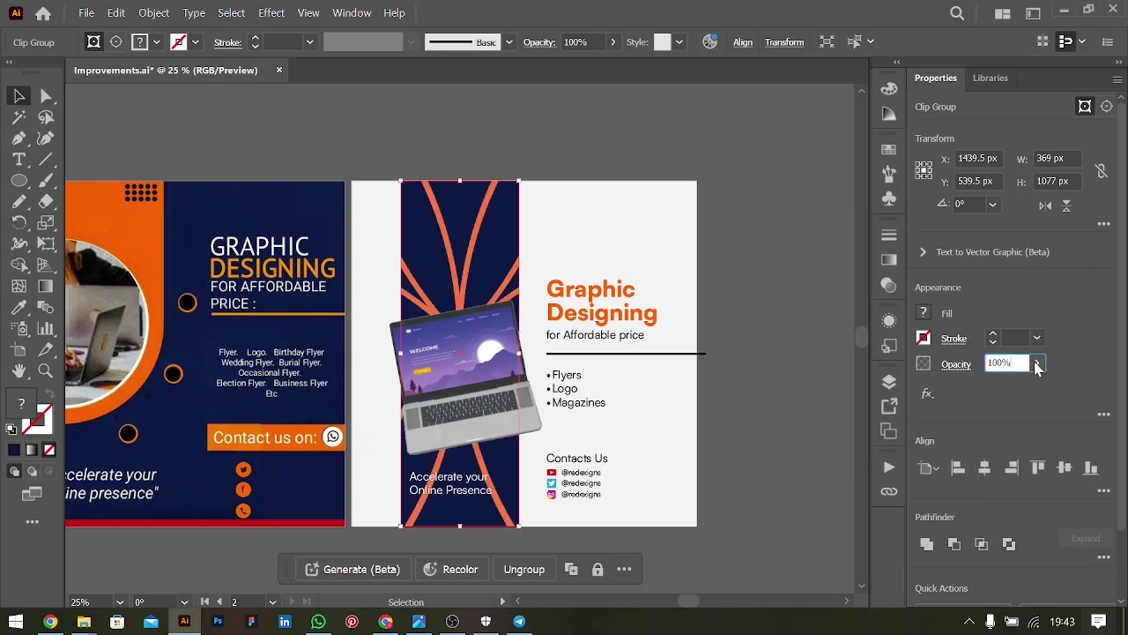
left_click(1037, 362)
double_click(997, 392)
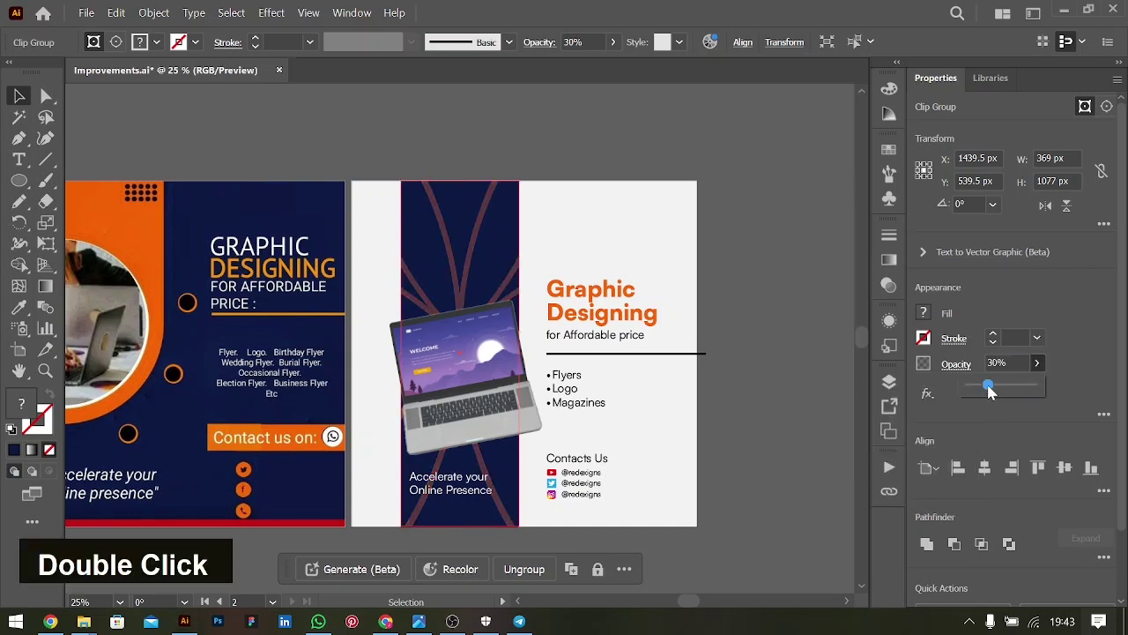
Step: Move and proportionally rescale the black rosette over the two flyers
left_click(776, 355)
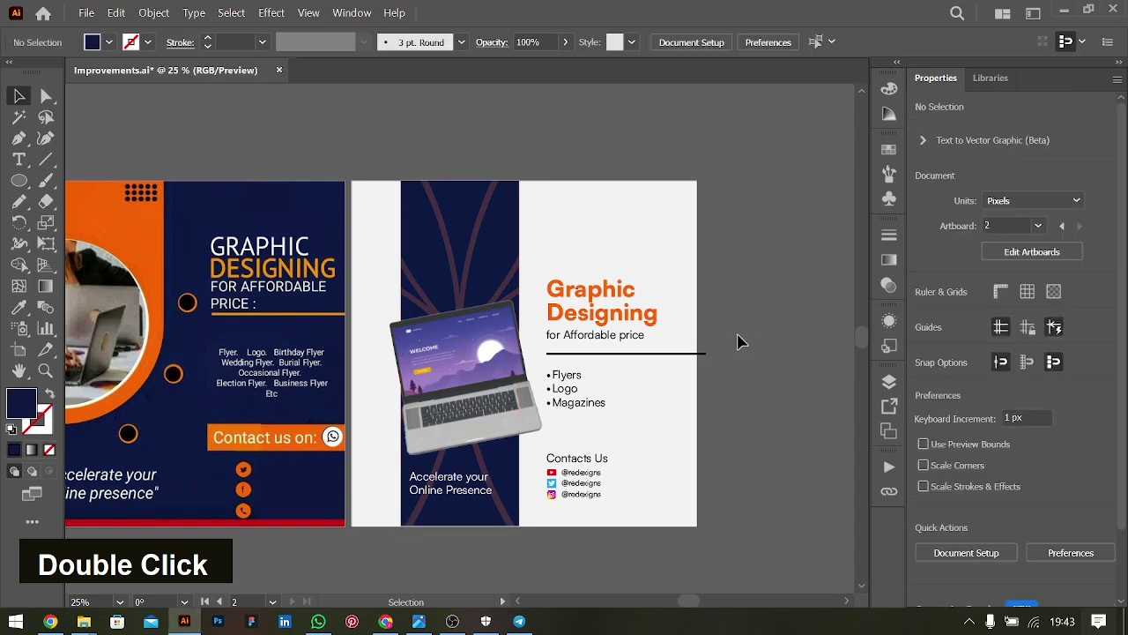
key("ctrl+minus")
key("ctrl+minus")
left_click_drag(823, 297, 348, 291)
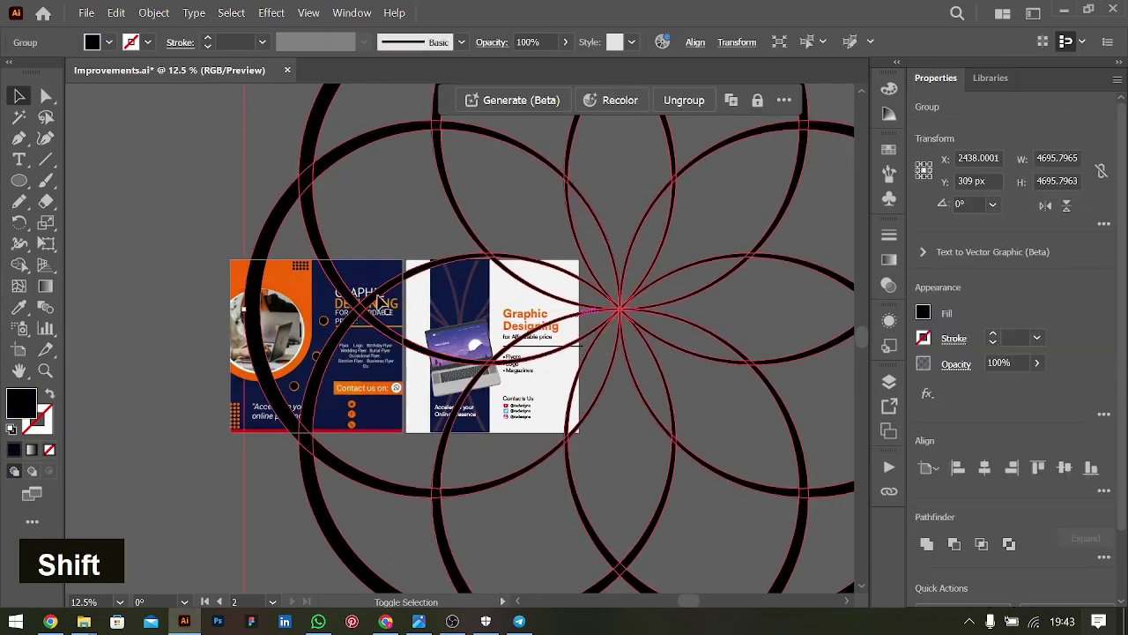
left_click(249, 308, "shift")
left_click_drag(249, 308, 435, 310)
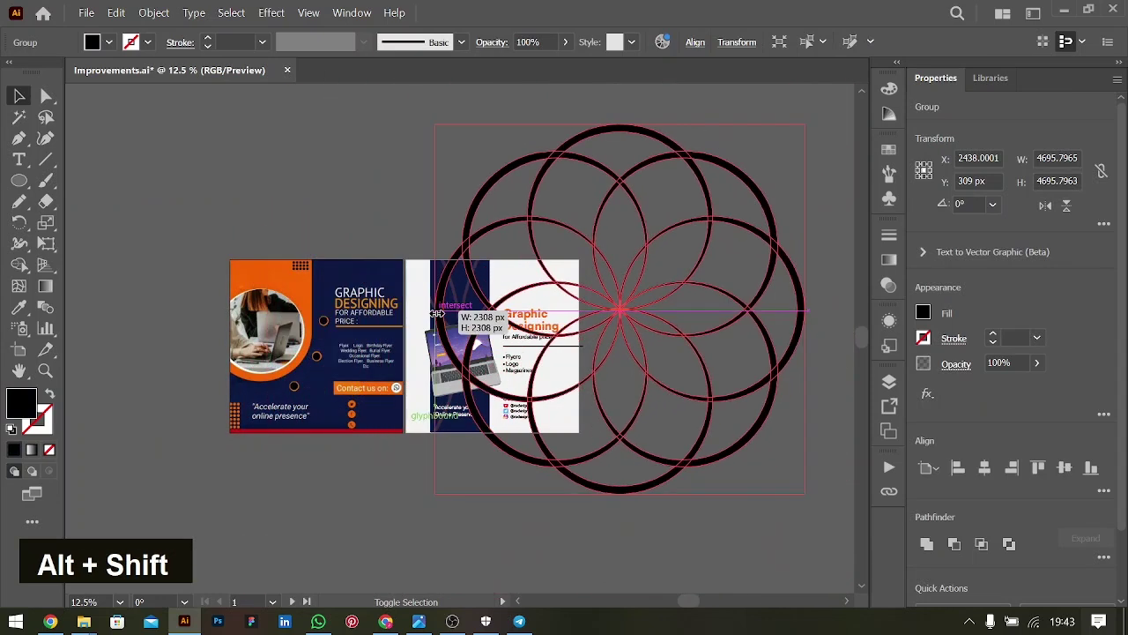
left_click_drag(623, 310, 577, 447)
left_click_drag(388, 247, 351, 214)
left_click_drag(572, 433, 573, 430)
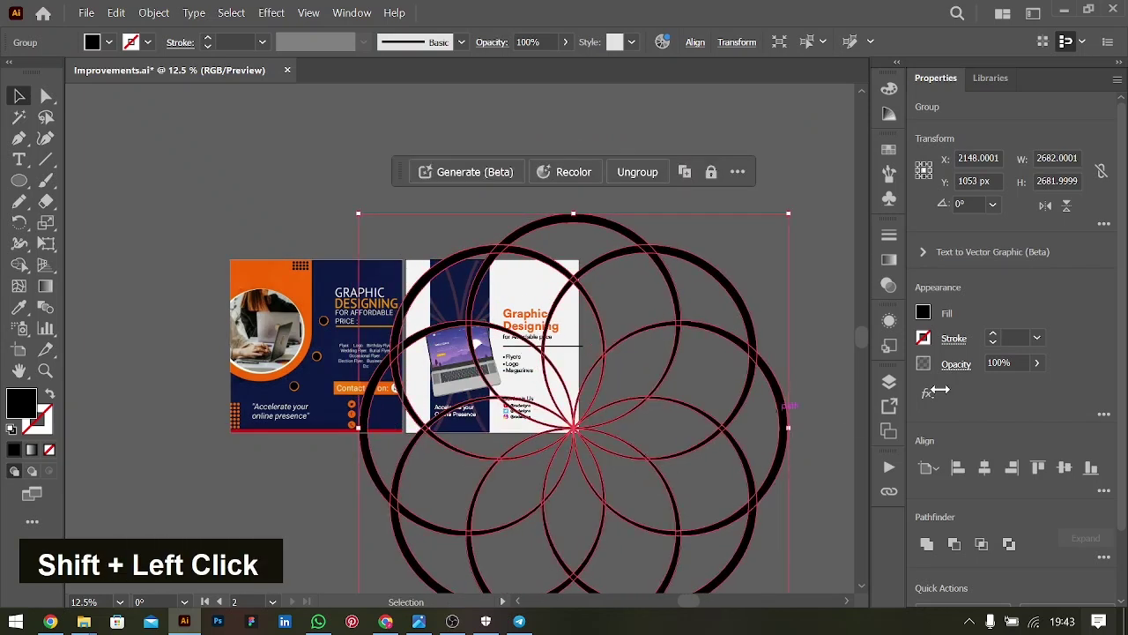
Step: Fade the rosette to 11% opacity and adjust its stacking order
left_click(1037, 362)
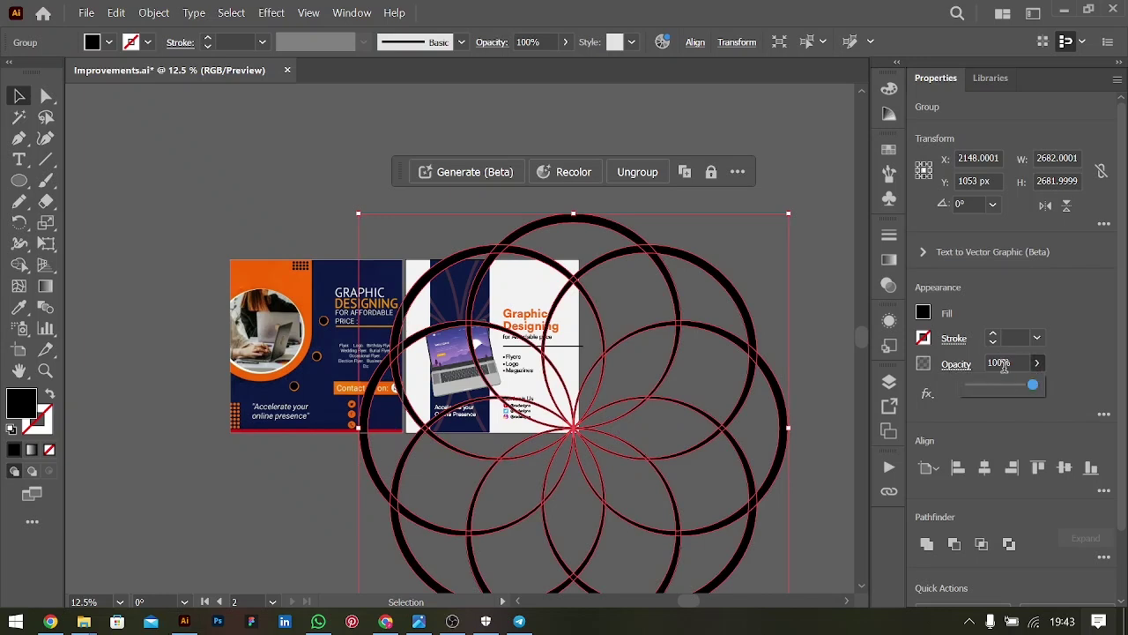
left_click_drag(989, 388, 978, 393)
left_click(791, 255)
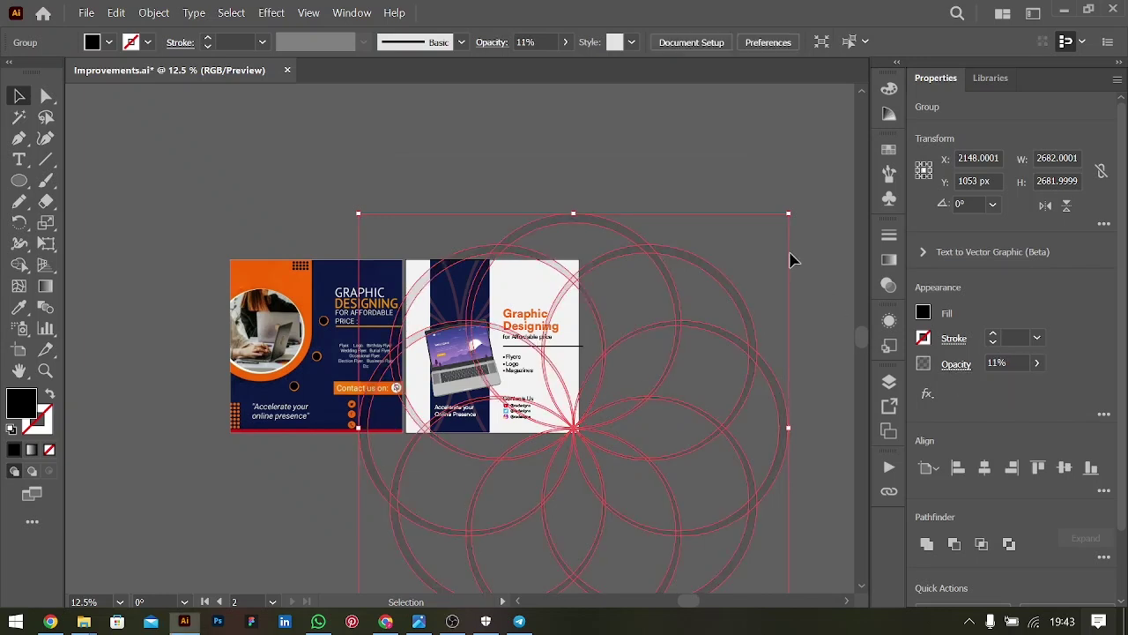
left_click(677, 333)
key("ctrl+bracketleft")
key("ctrl+bracketleft")
key("ctrl+bracketleft")
key("ctrl+bracketleft")
key("ctrl+bracketleft")
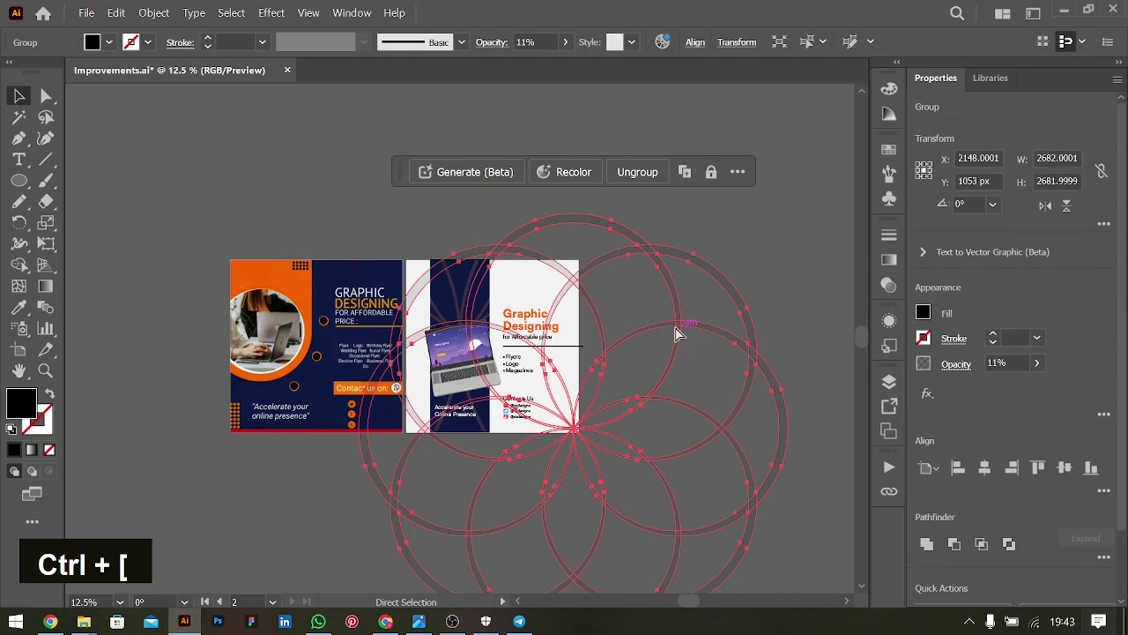
key("ctrl+bracketleft")
key("ctrl+bracketleft")
key("ctrl+bracketleft")
key("ctrl+bracketleft")
key("ctrl+bracketleft")
key("ctrl+bracketleft")
key("ctrl+bracketleft")
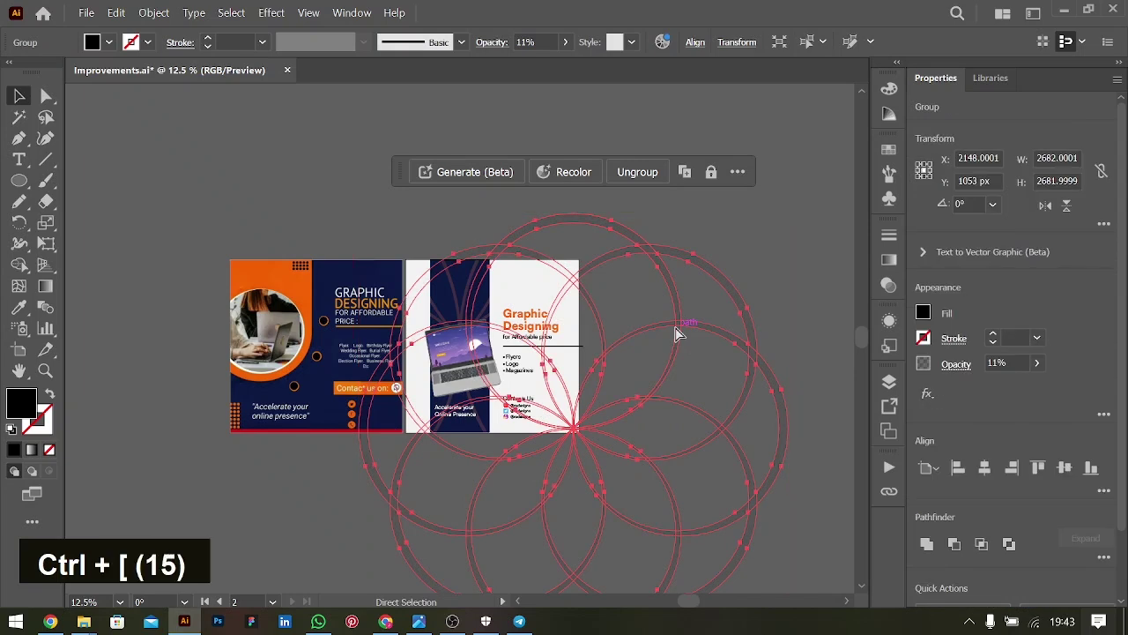
key("ctrl+bracketright")
key("ctrl+bracketright")
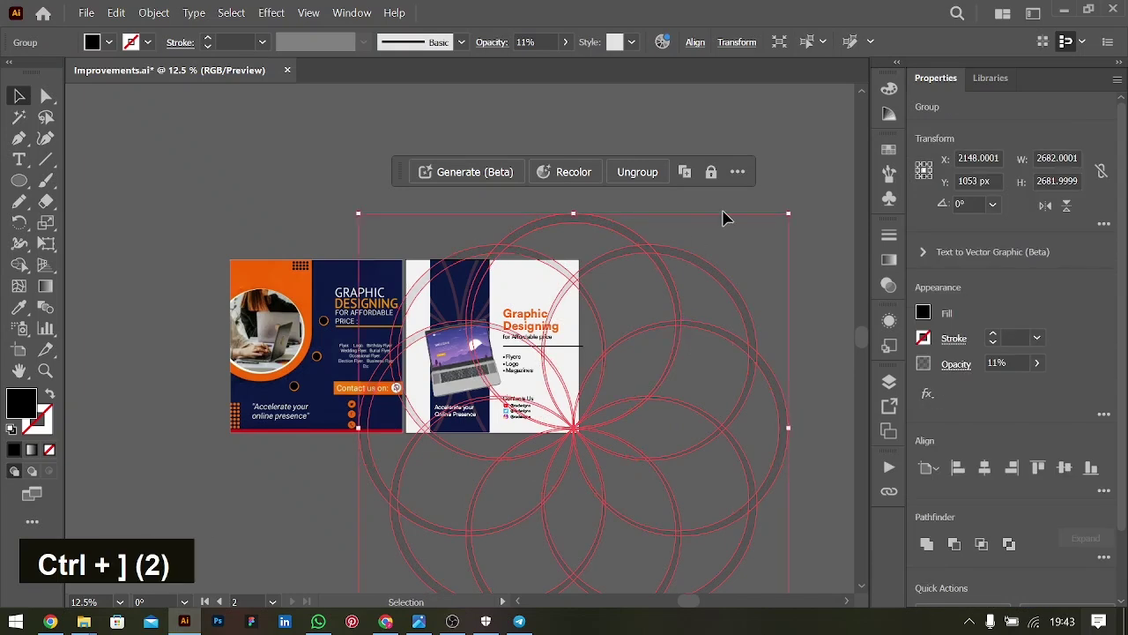
left_click(724, 220)
Step: Lower the rosette's opacity further to about 5%
key("ctrl+equal")
key("ctrl+equal")
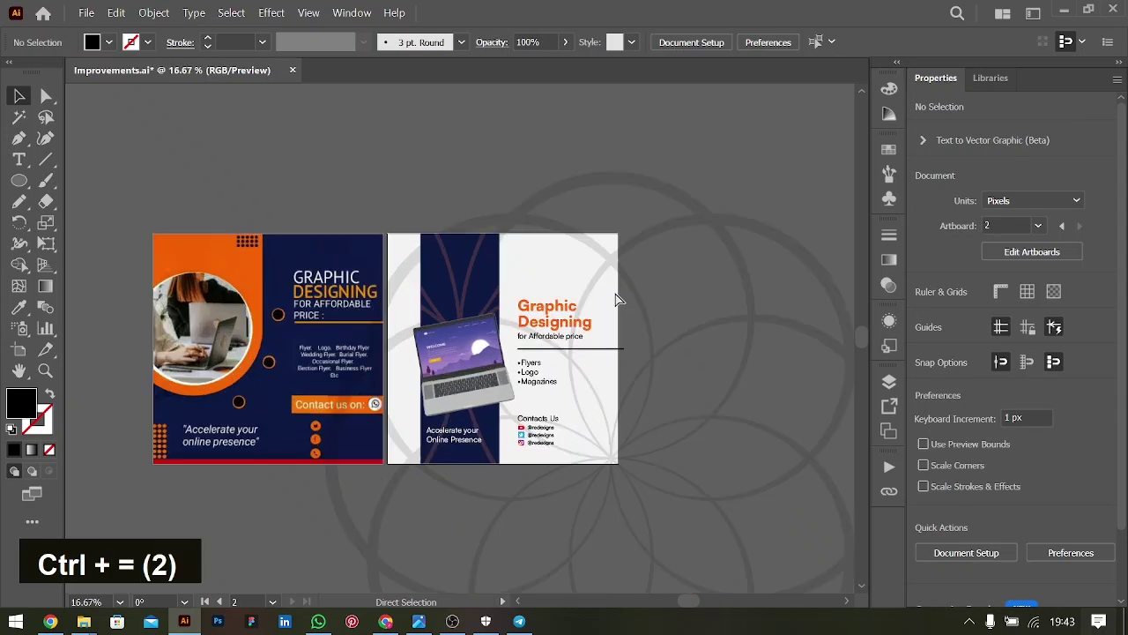
left_click(659, 273)
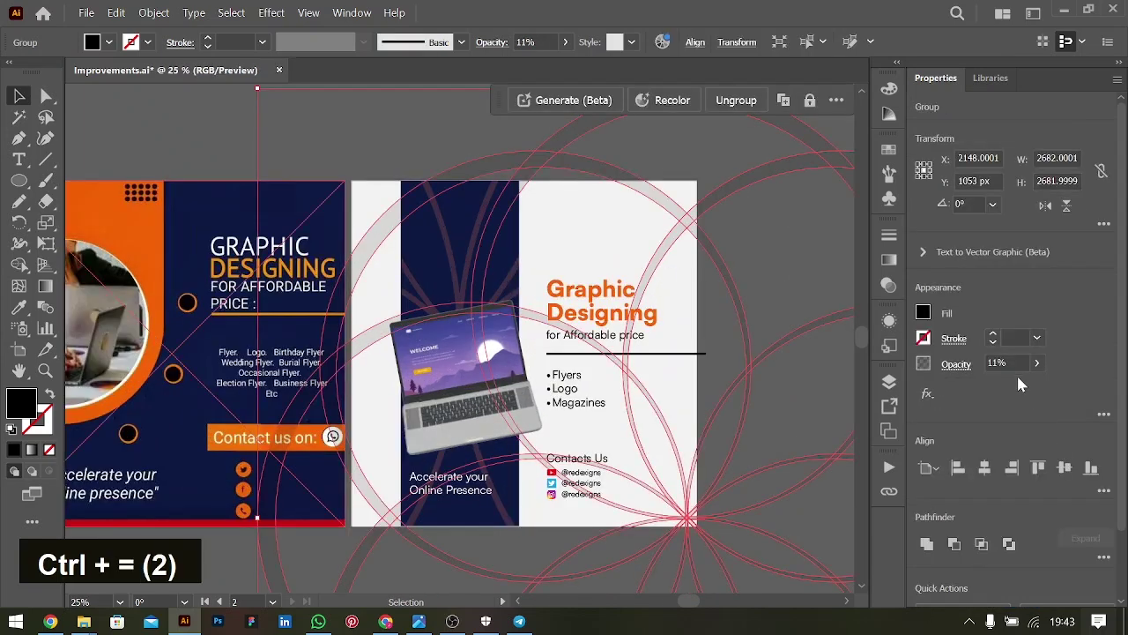
left_click(1018, 364)
key("shift+Down")
key("Down")
key("Down")
key("Down")
key("Down")
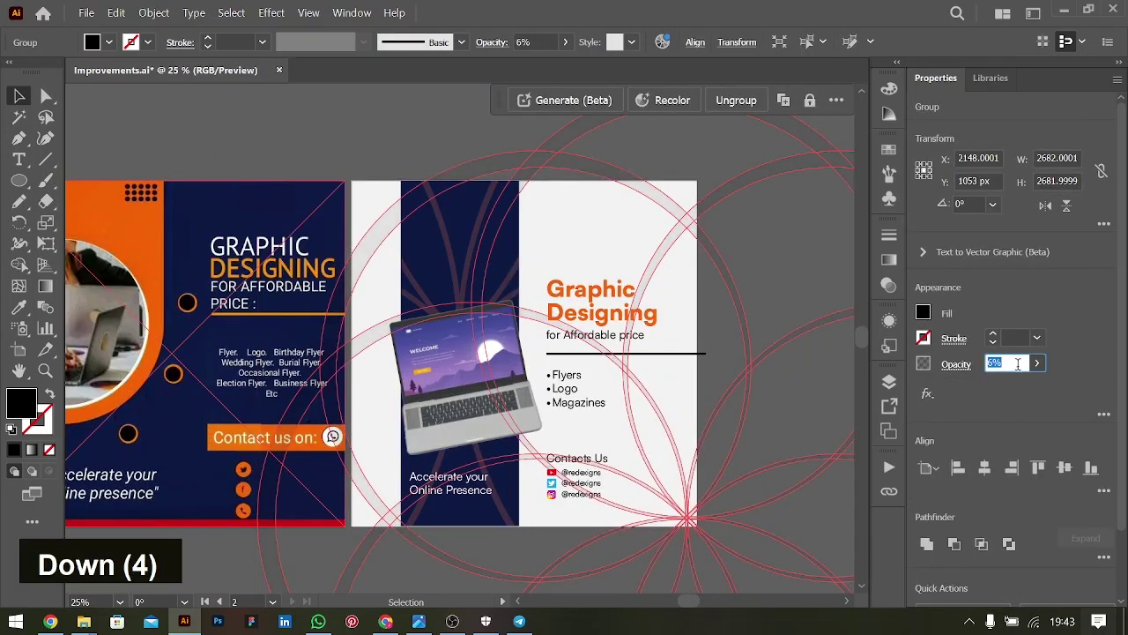
left_click(798, 291)
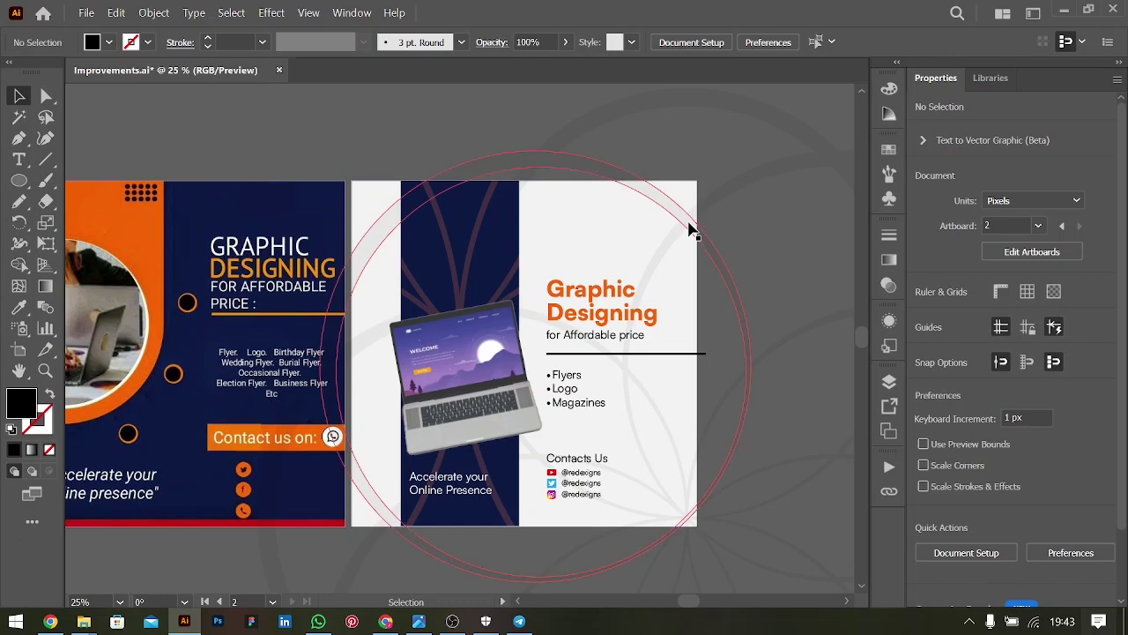
Step: Reposition the faint rosette, then enlarge the laptop image and shift it left
left_click_drag(691, 229, 407, 238)
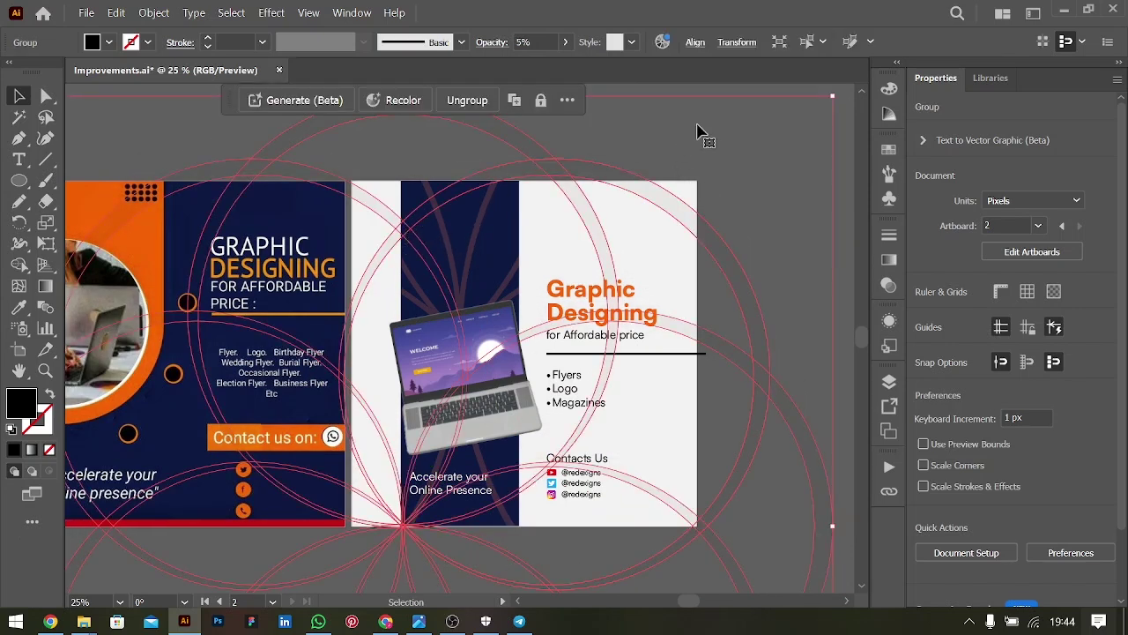
left_click(751, 273)
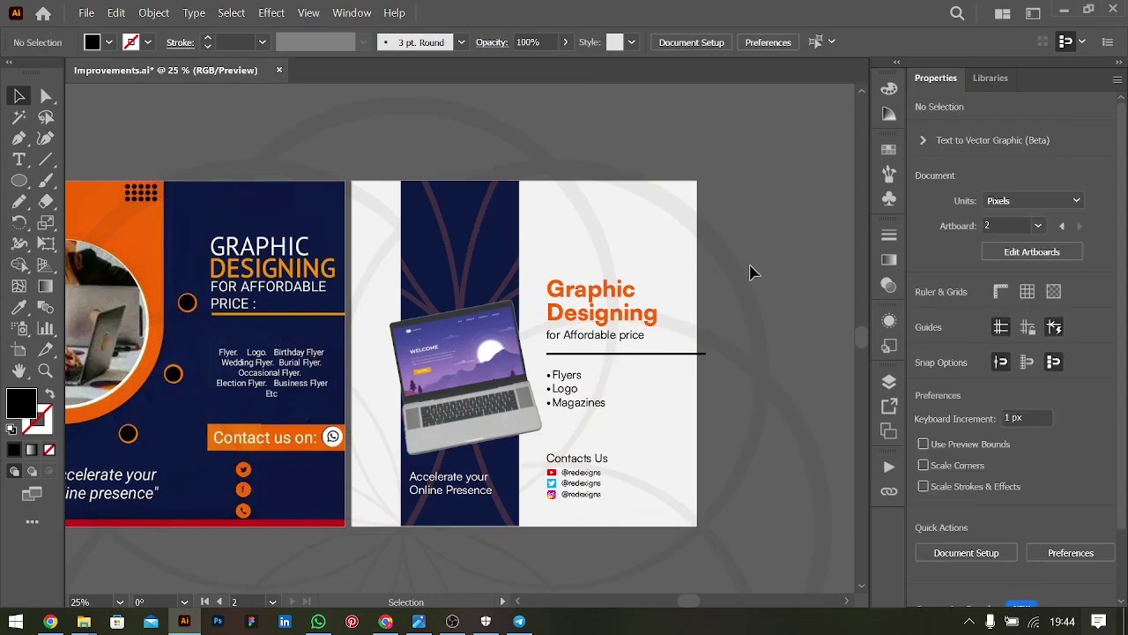
scroll(750, 273, "left", 5)
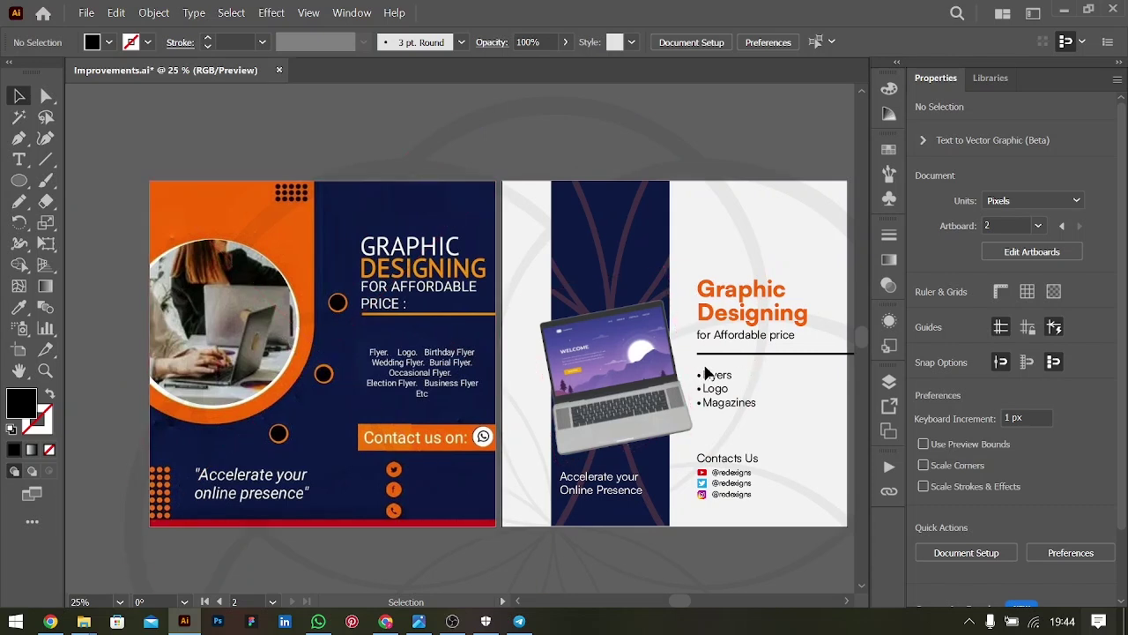
left_click(615, 301)
left_click_drag(594, 280, 593, 273)
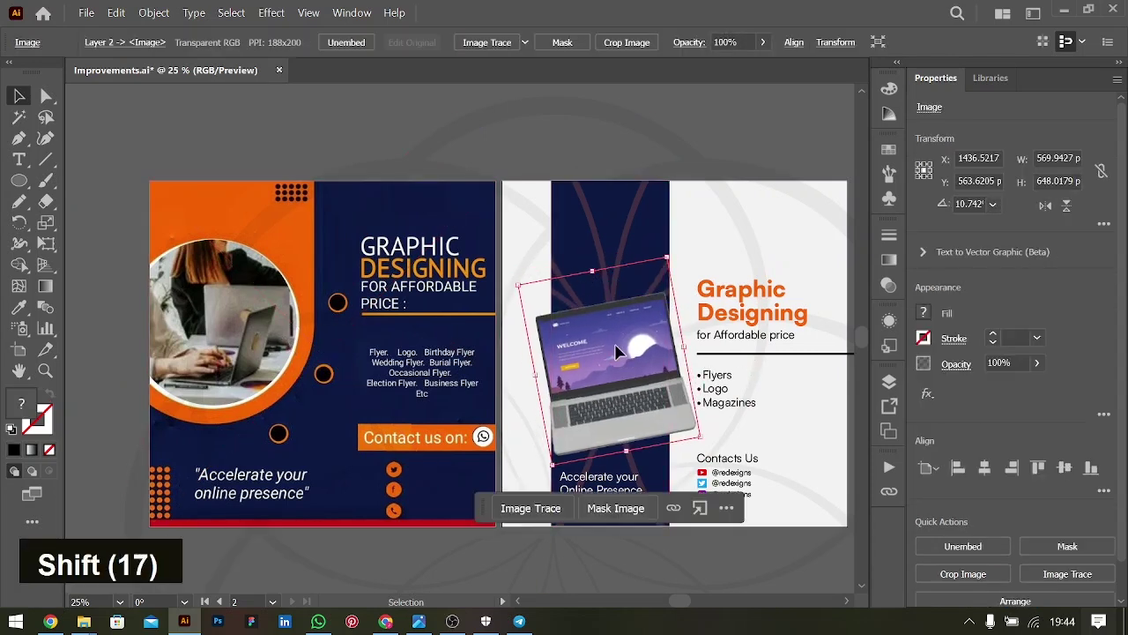
left_click_drag(617, 351, 606, 480)
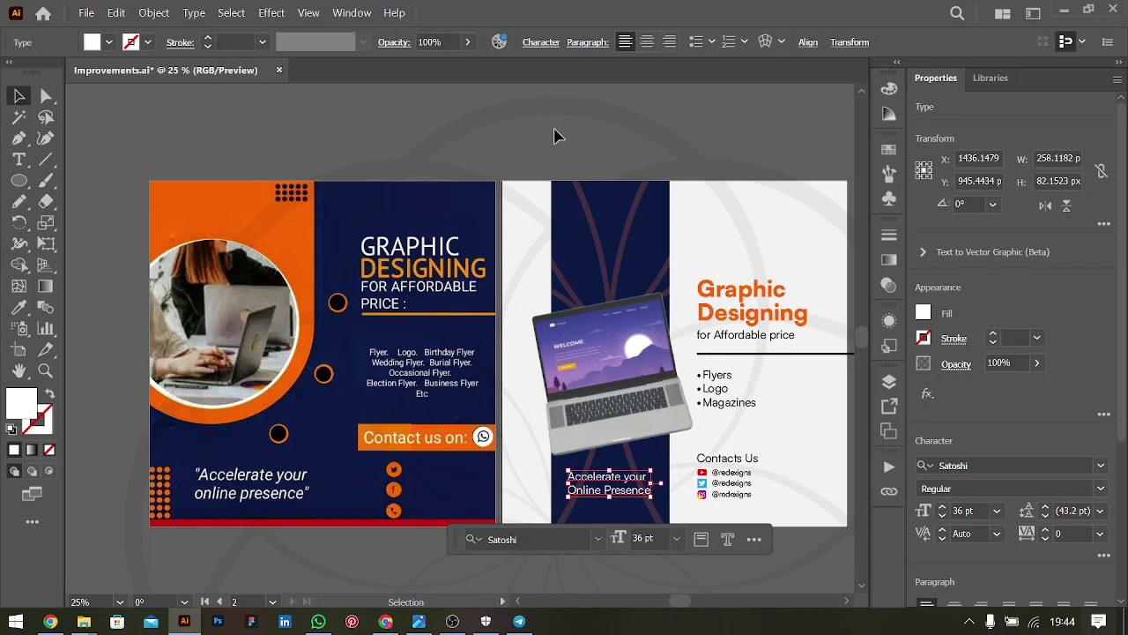
Step: Nudge the bullet list up slightly with Shift+Up
left_click(702, 417)
left_click(718, 396)
key("shift+Up")
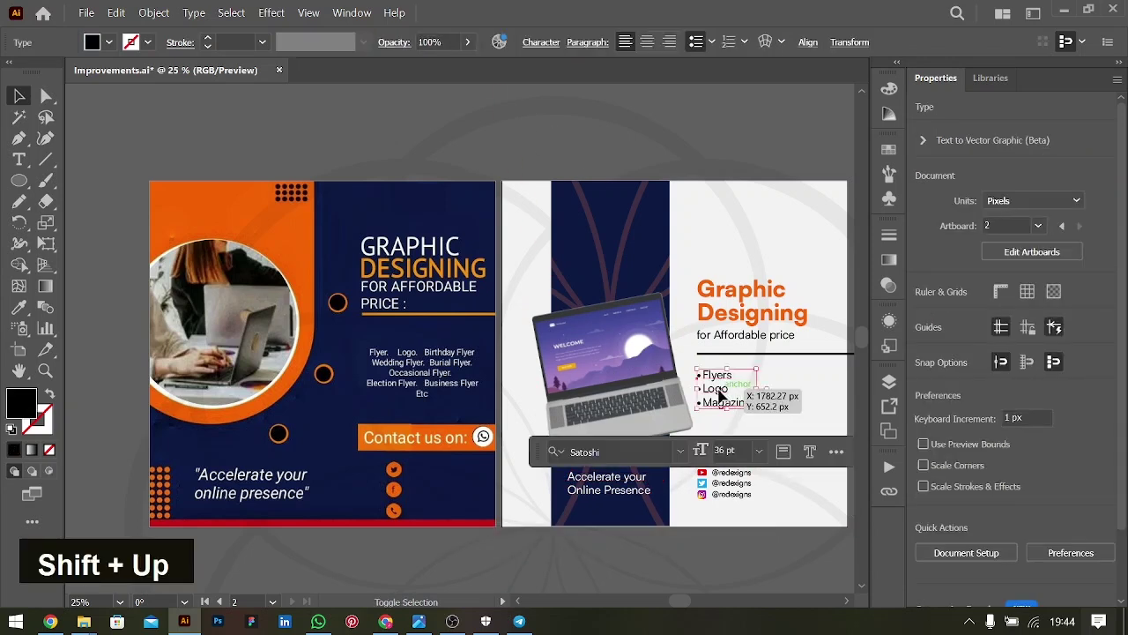
scroll(690, 321, "right", 2)
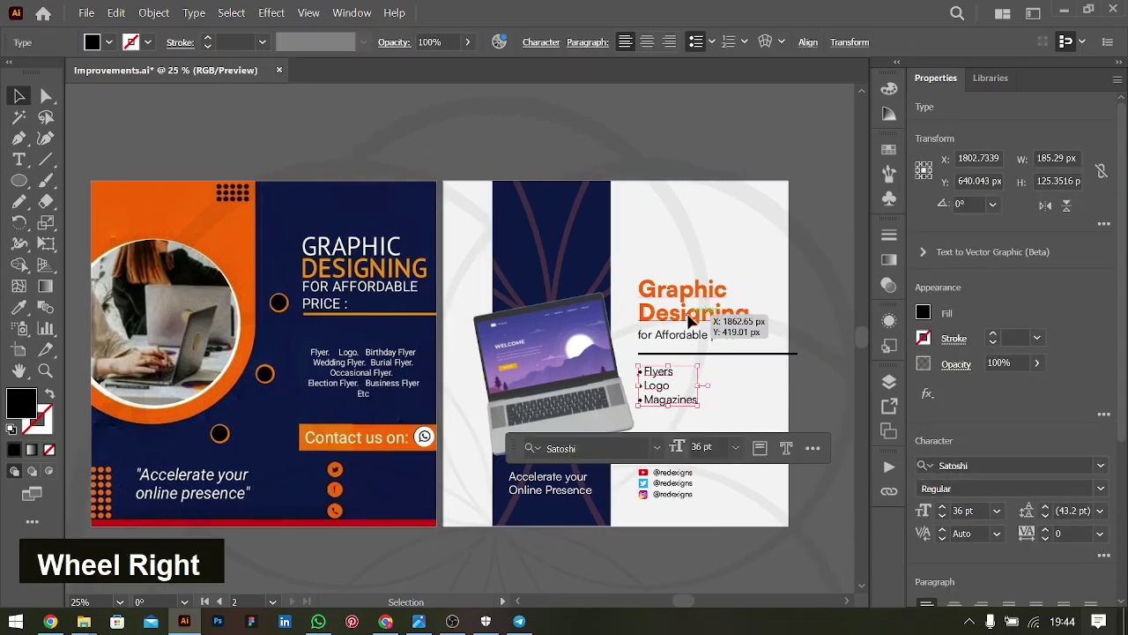
left_click(697, 221)
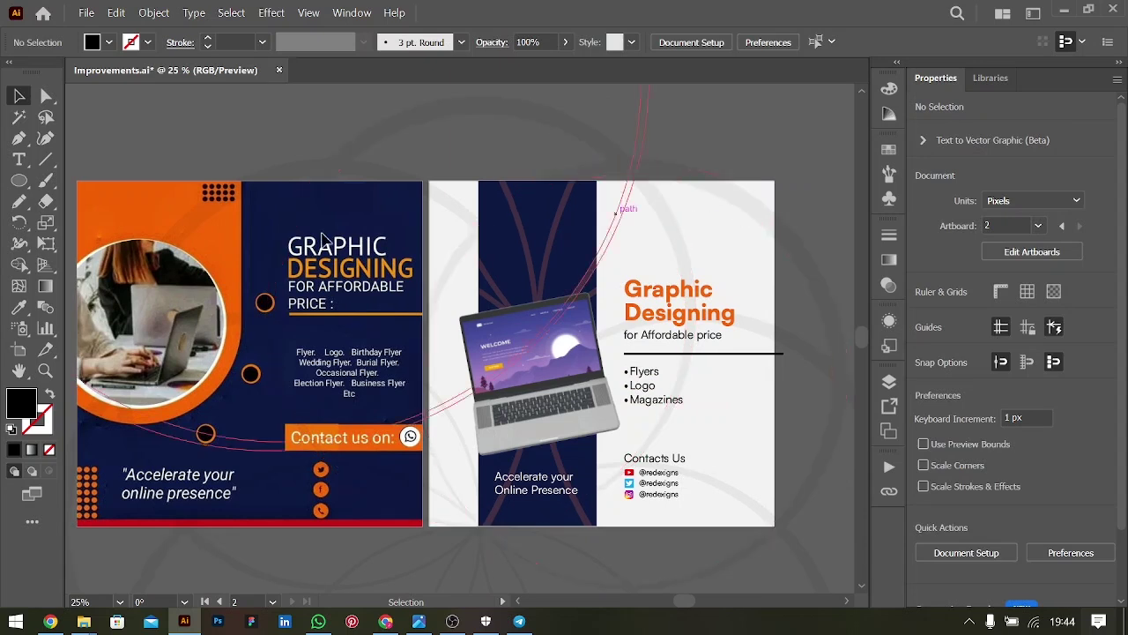
Step: Draw a small circle near the flyer's top-right and duplicate it into a row of three dots
key("l")
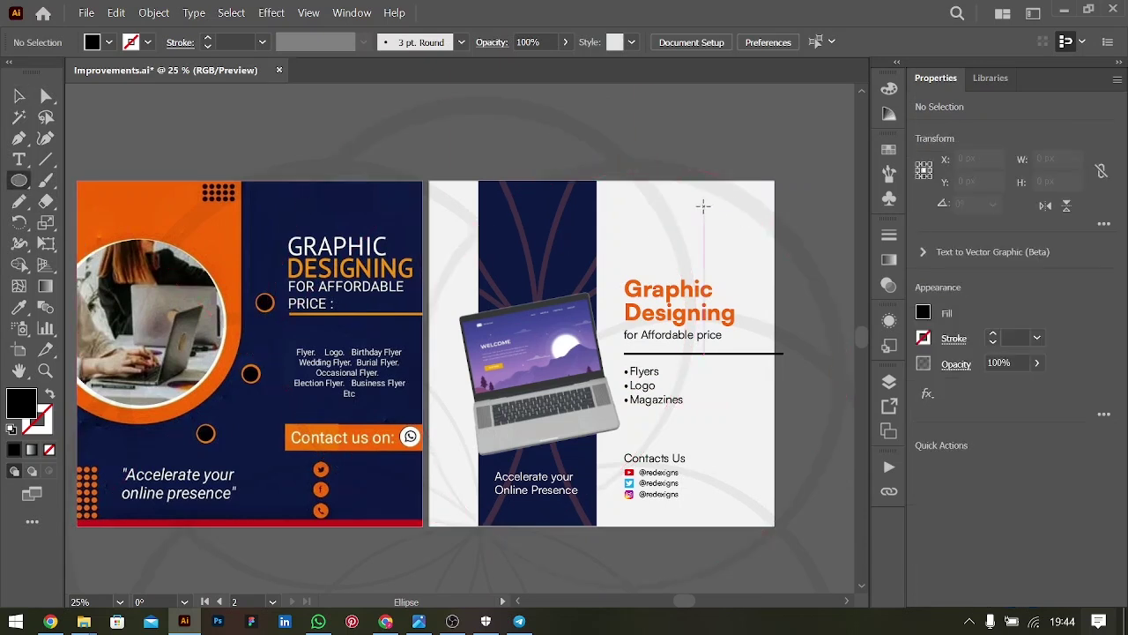
left_click_drag(704, 206, 702, 206)
key("v")
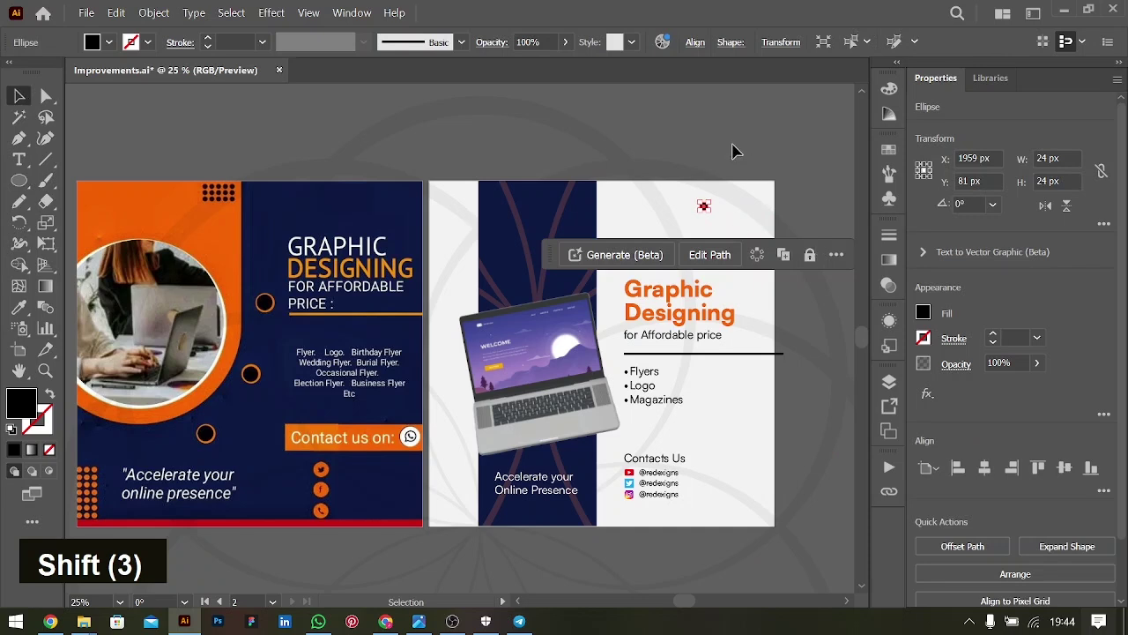
left_click(729, 153)
left_click_drag(704, 206, 717, 208)
key("ctrl+d")
left_click(801, 169)
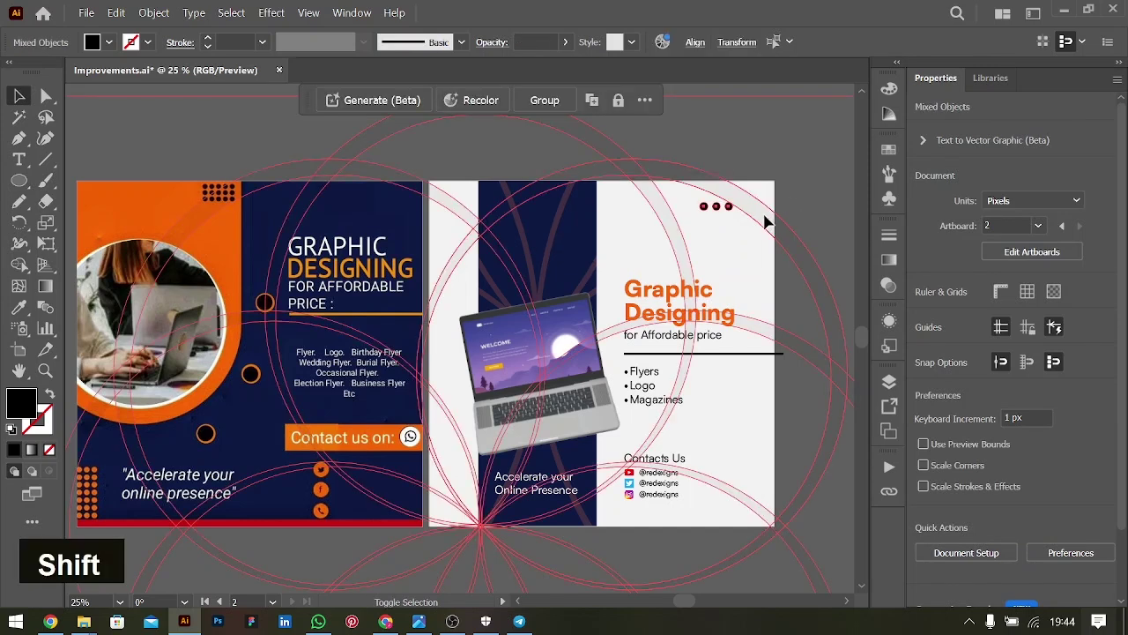
Step: Nudge the three dots into position, group them and rescale the group proportionally
left_click(729, 206, "shift")
key("shift+Down")
key("shift+Down")
key("shift+Down")
key("shift+Right")
key("shift+Down")
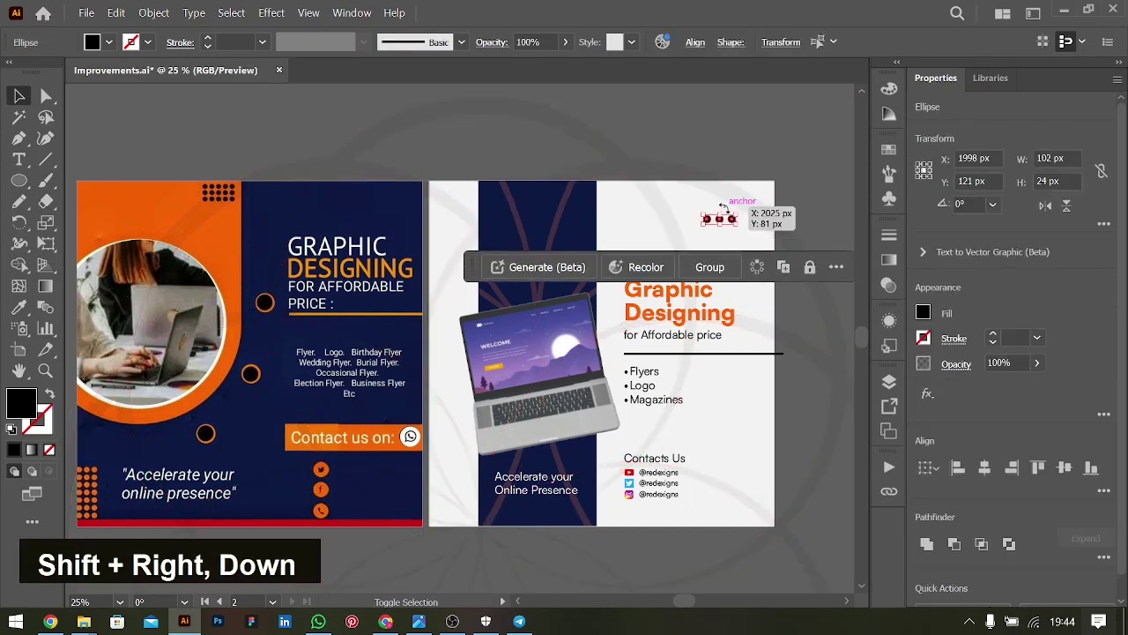
key("shift+Left")
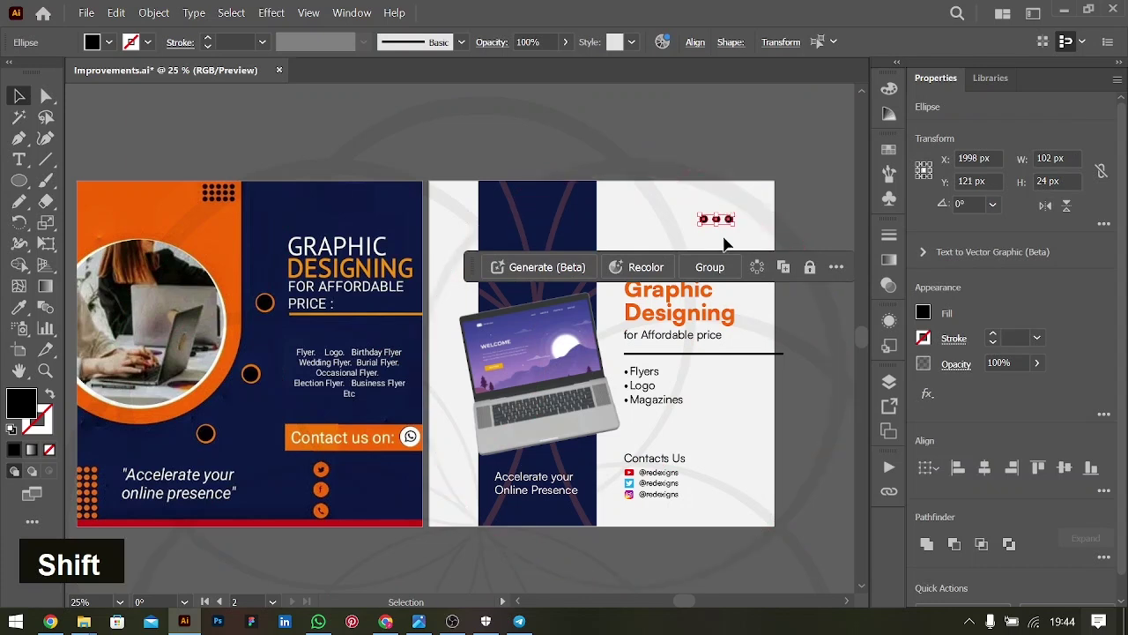
key("ctrl+g")
key("ctrl+equal")
key("ctrl+equal")
key("ctrl+equal")
key("shift")
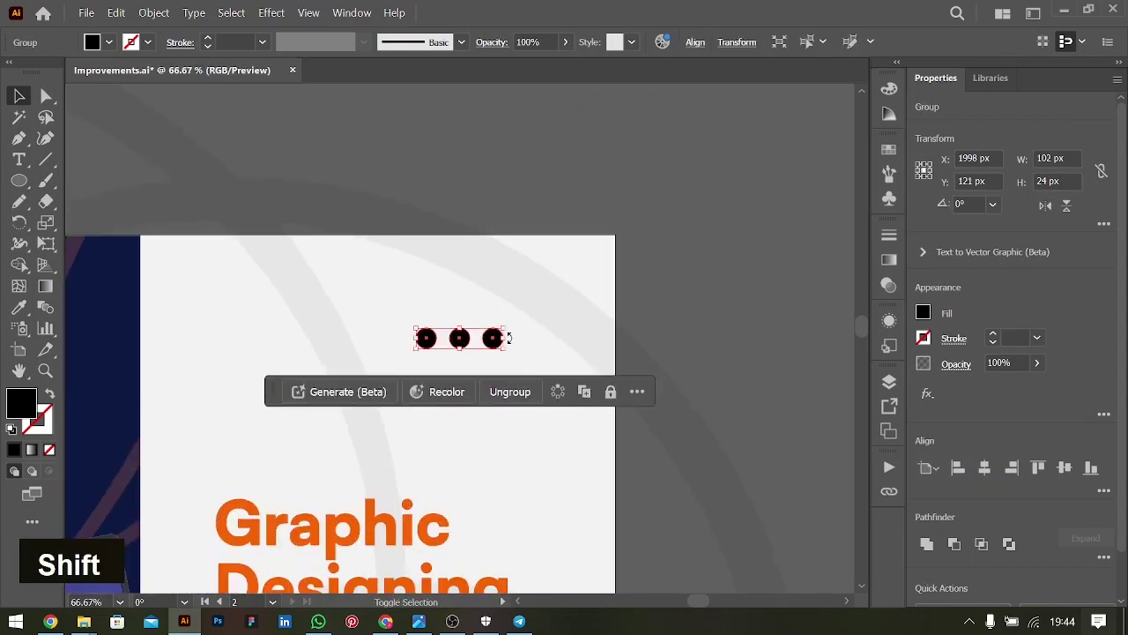
mouse_move(507, 338)
left_mouse_down()
mouse_move(477, 340)
mouse_move(503, 339)
left_mouse_up()
key("ctrl+z")
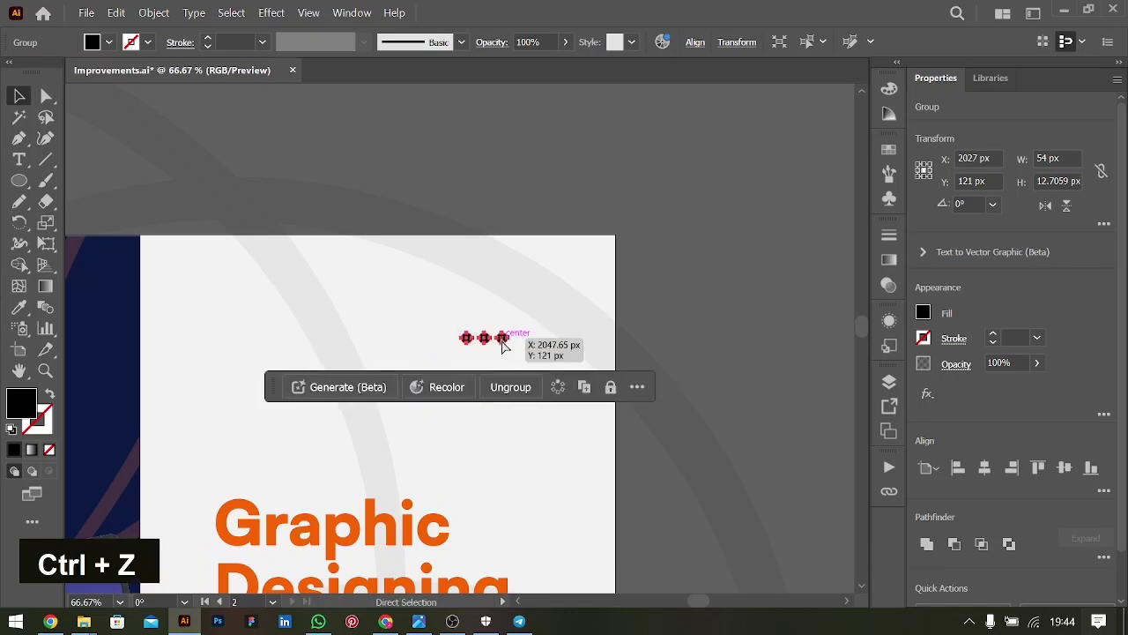
Step: Add the text 'Logo' beside the dots and set its font weight to Bold
key("t")
left_click(429, 405)
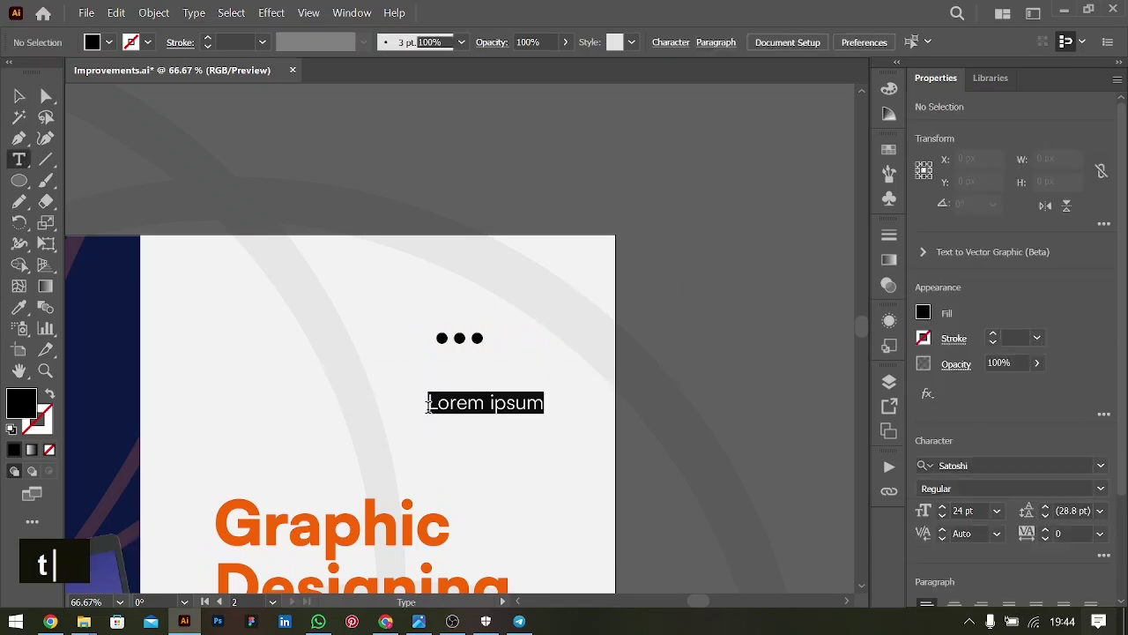
type("Logo")
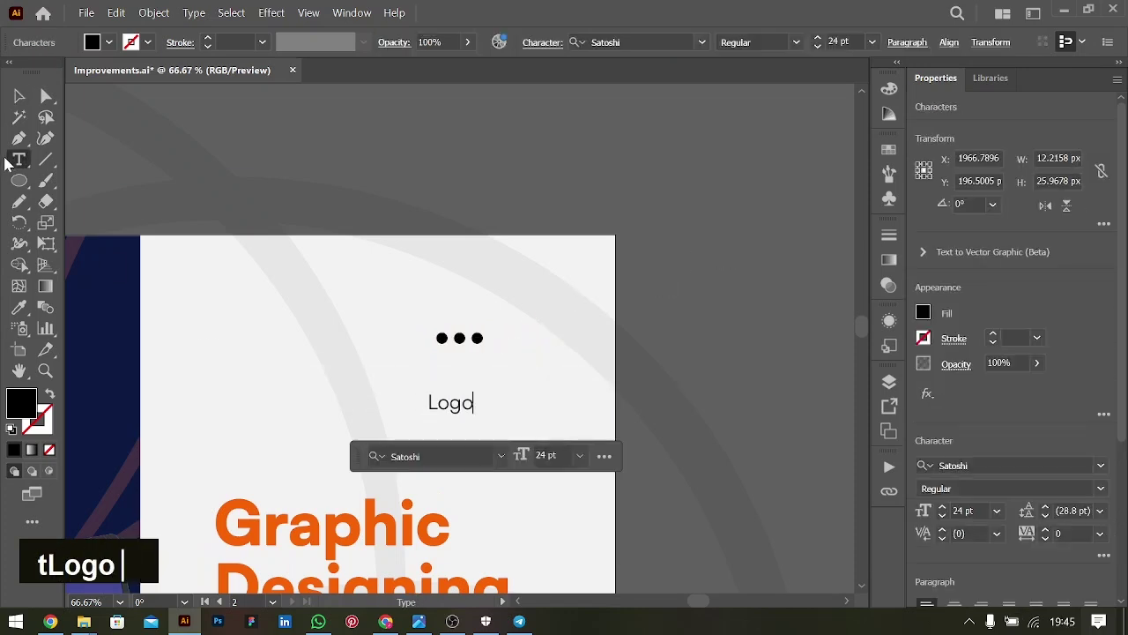
left_click(22, 100)
left_click_drag(458, 408, 521, 350)
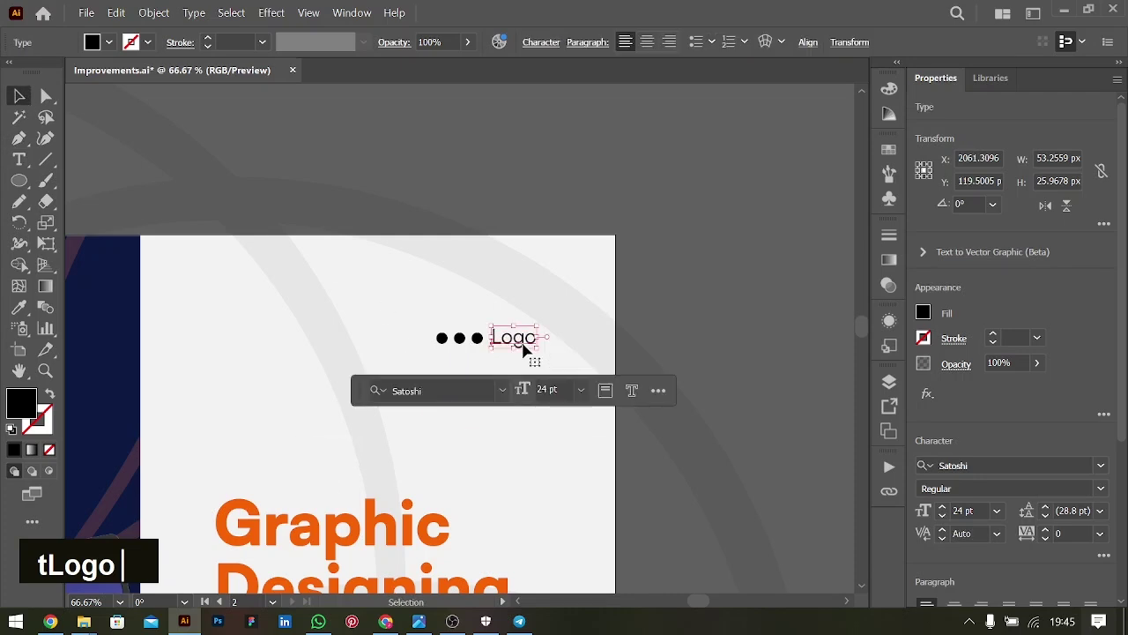
left_click(1102, 488)
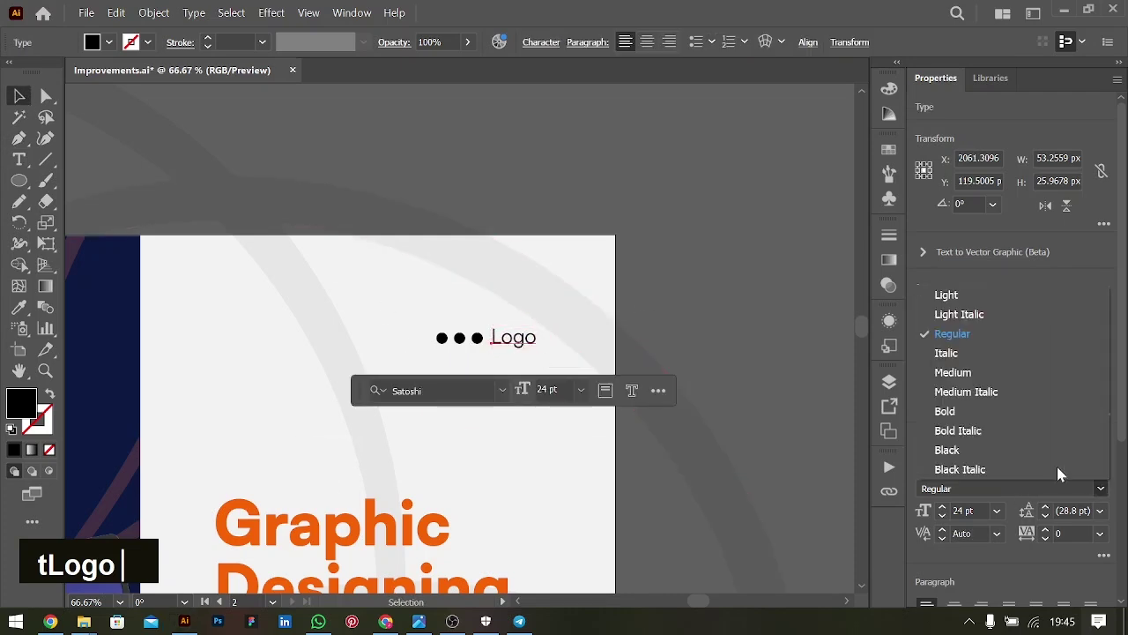
left_click(952, 406)
double_click(751, 222)
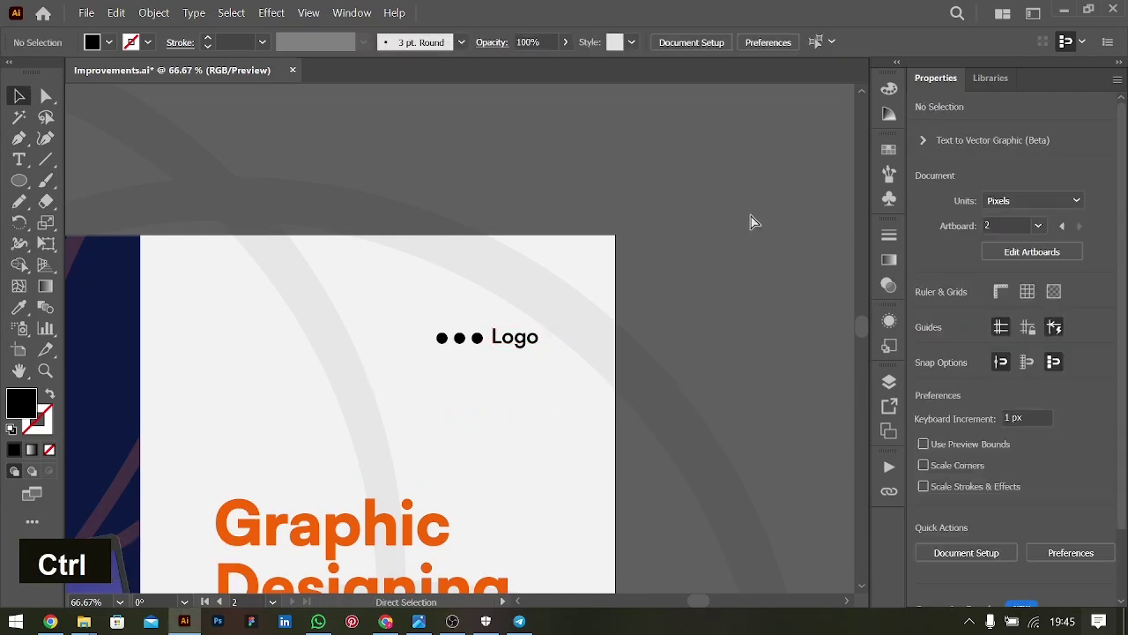
key("ctrl+0")
Step: Zoom out to show both flyers and switch the document to Trim View
key("ctrl+minus")
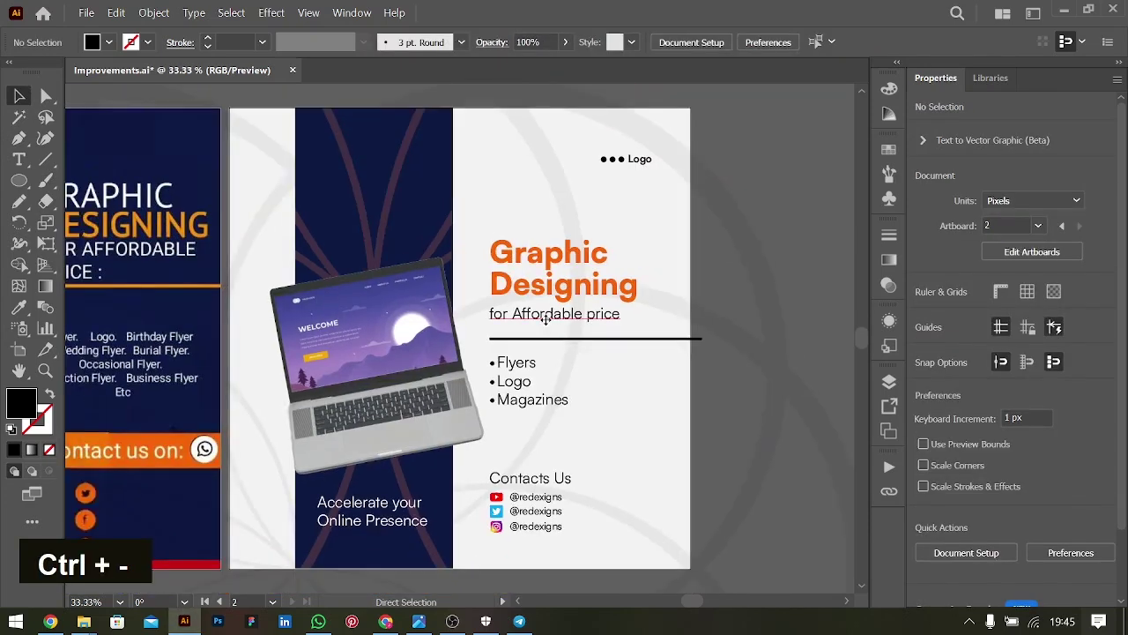
scroll(547, 327, "left", 3)
key("ctrl+minus")
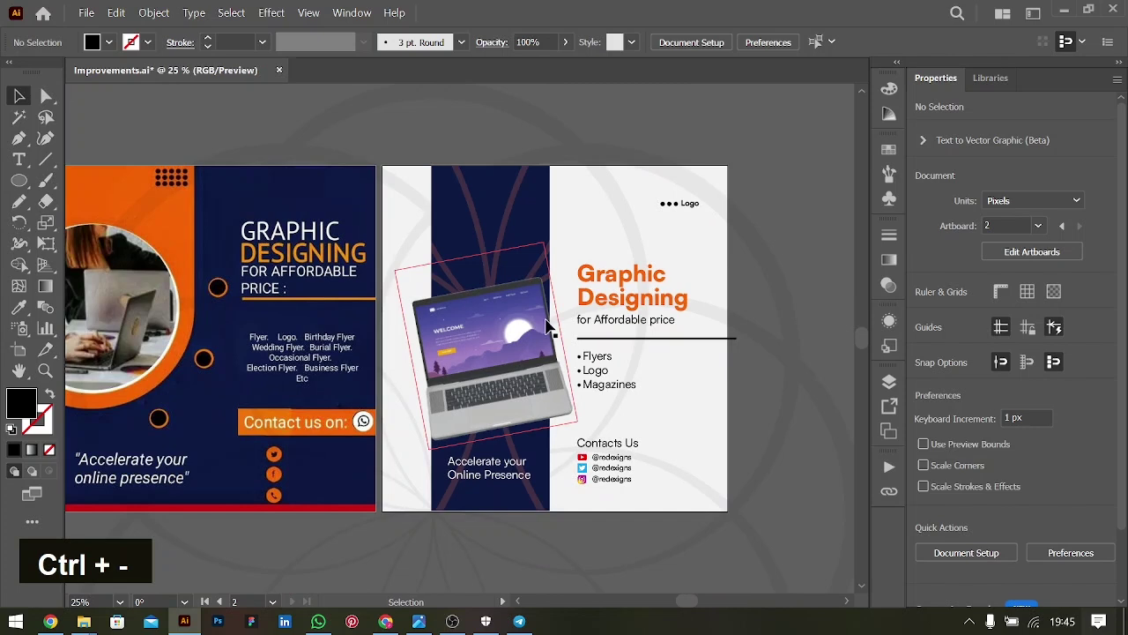
scroll(547, 327, "left", 2)
scroll(546, 327, "right", 2)
scroll(546, 327, "left", 2)
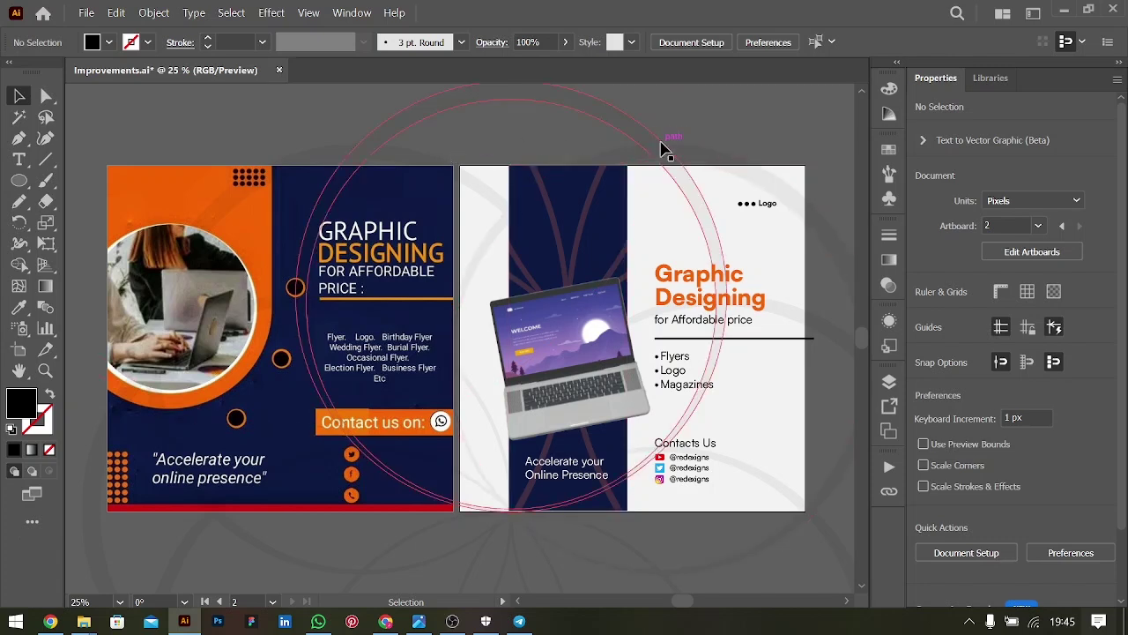
left_click(308, 13)
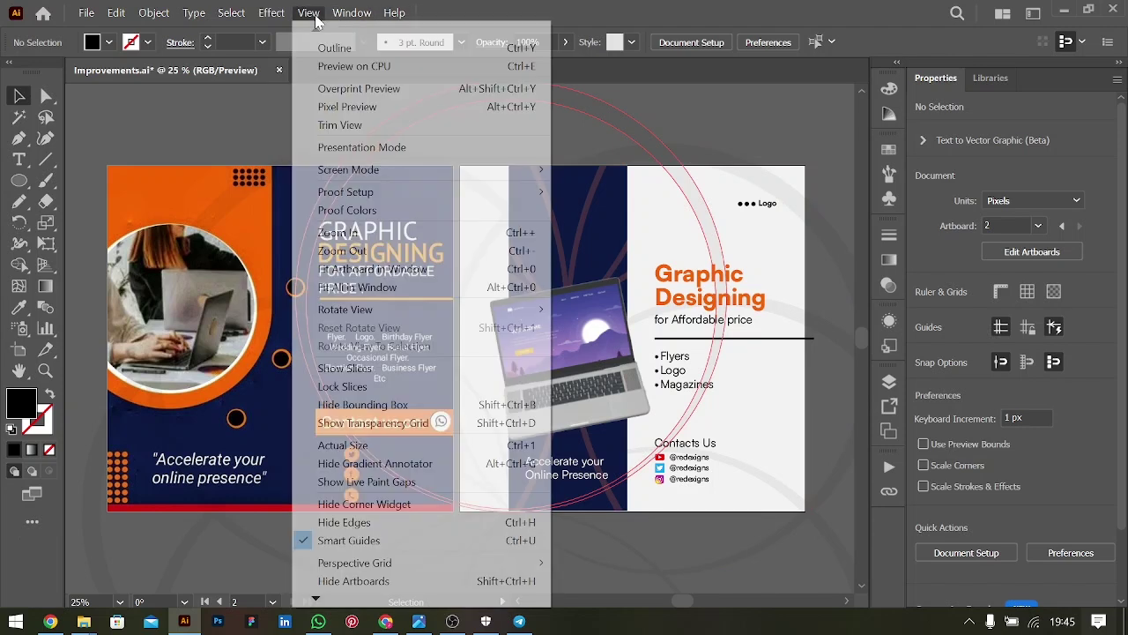
mouse_move(397, 310)
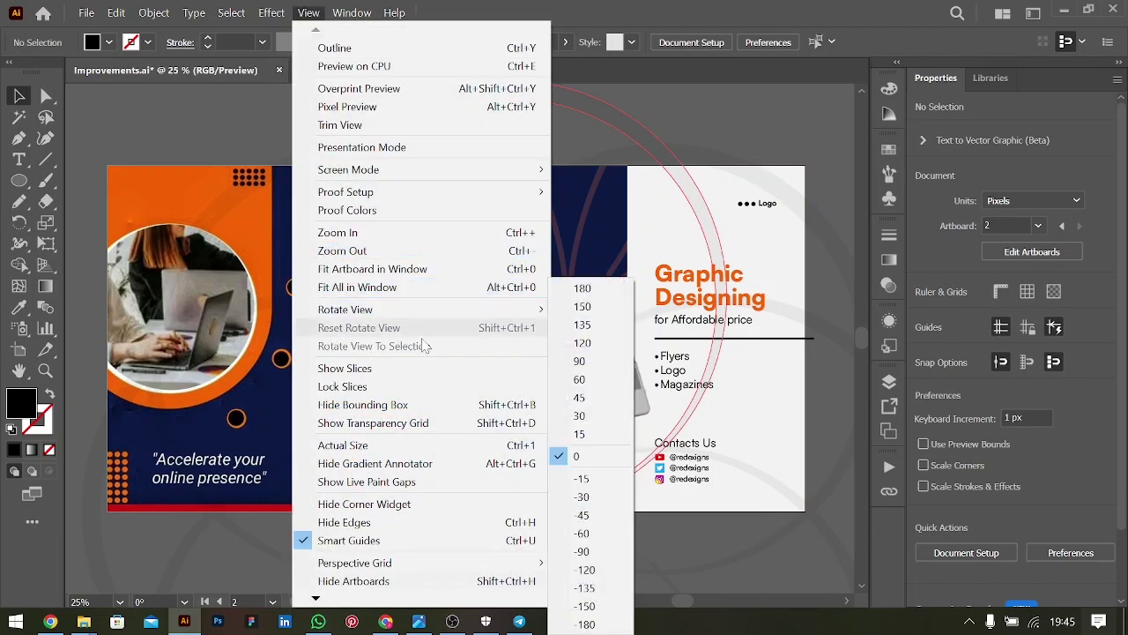
left_click(348, 125)
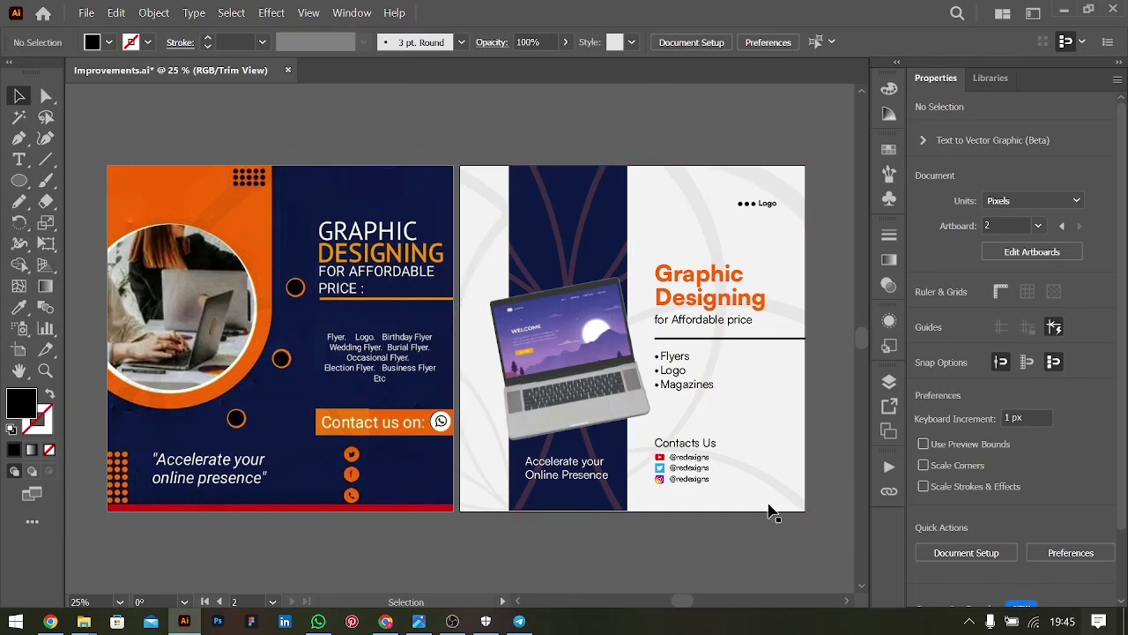
Step: Bring the original flyer's group to the front of the stacking order
left_click(387, 425)
key("ctrl+shift+bracketright")
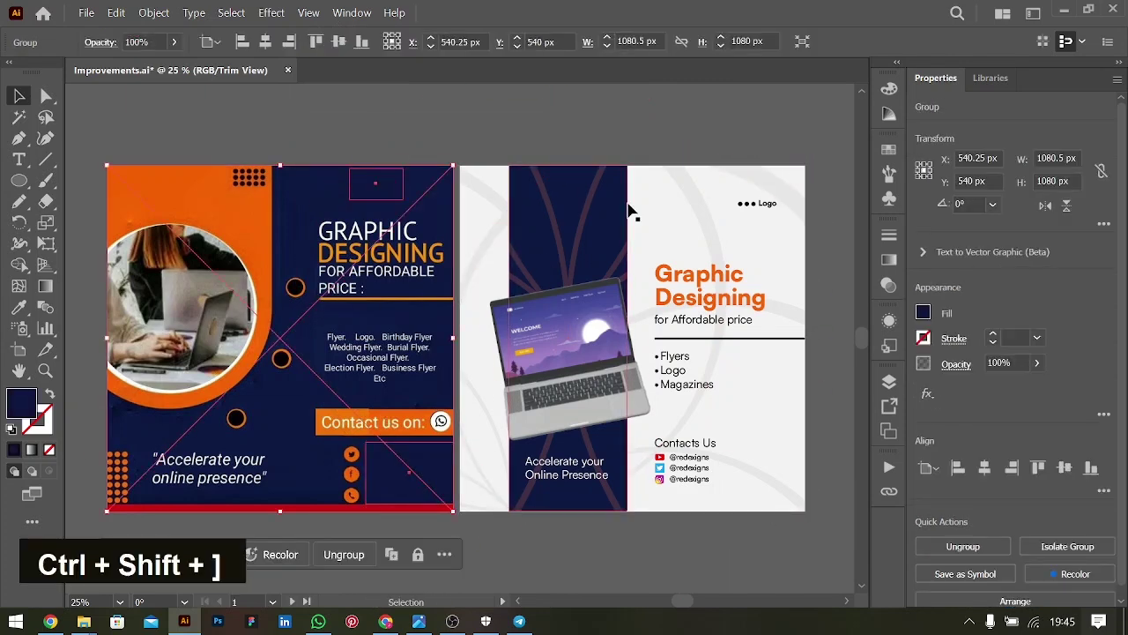
left_click(670, 138)
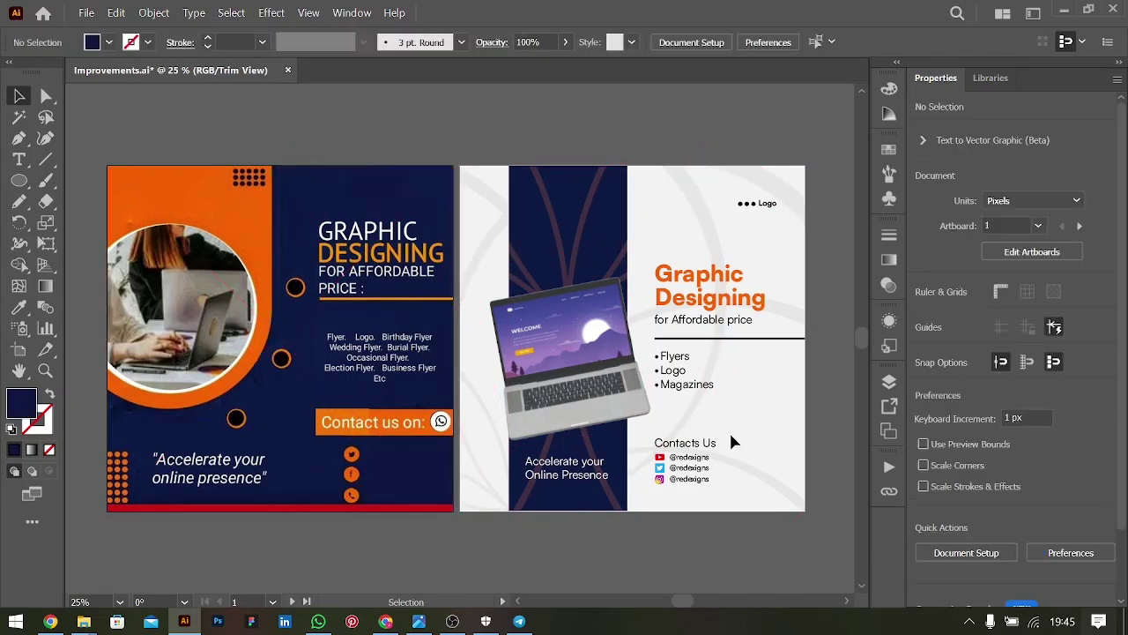